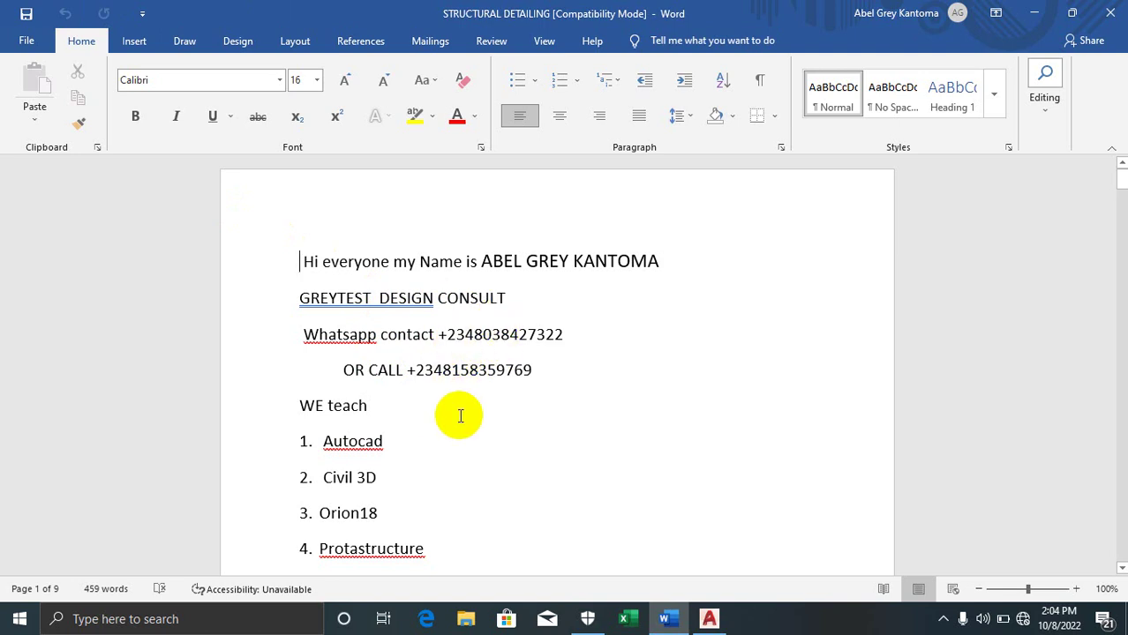
Switch to AutoCAD and examine the staircase details sheet, including the stair plans, sections and reinforcement schedules
click(1033, 14)
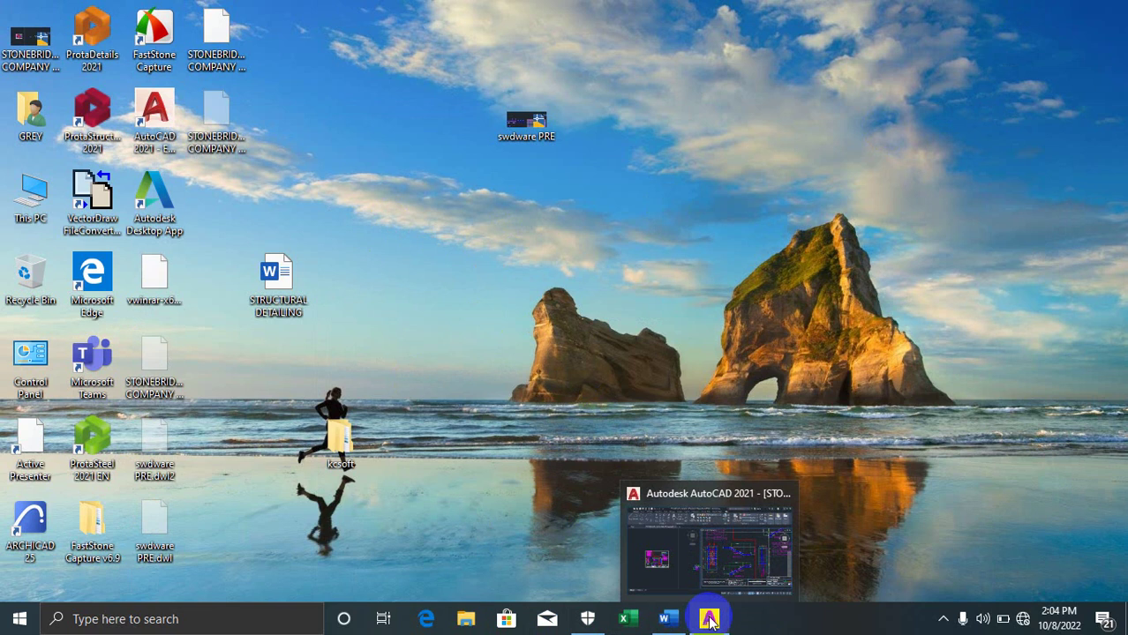
click(712, 621)
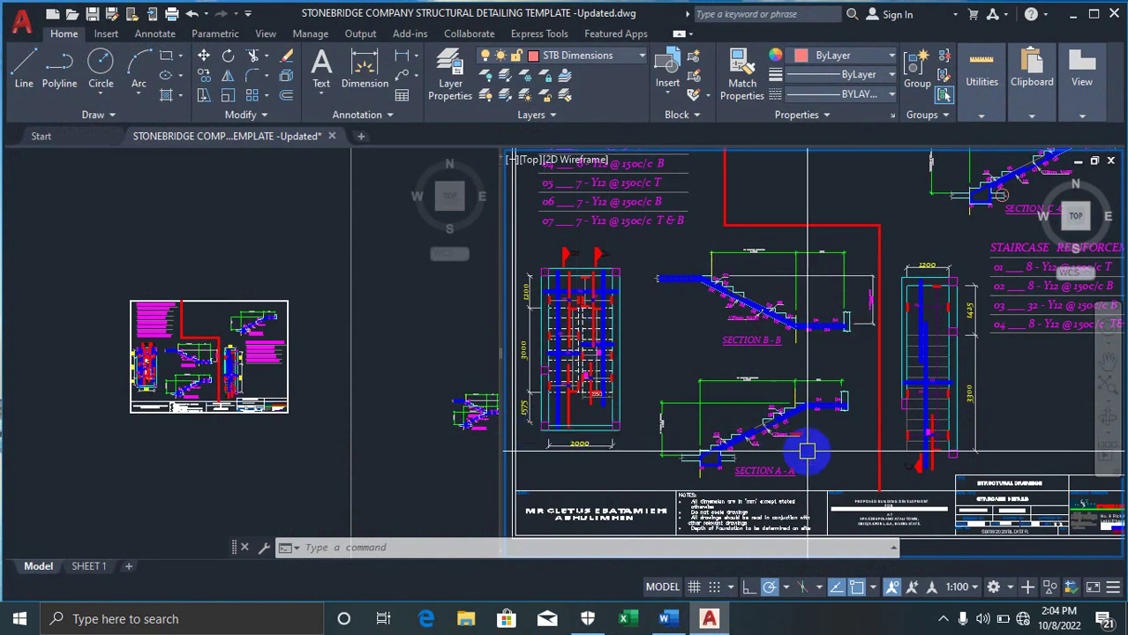
scroll(508, 393, down, 3)
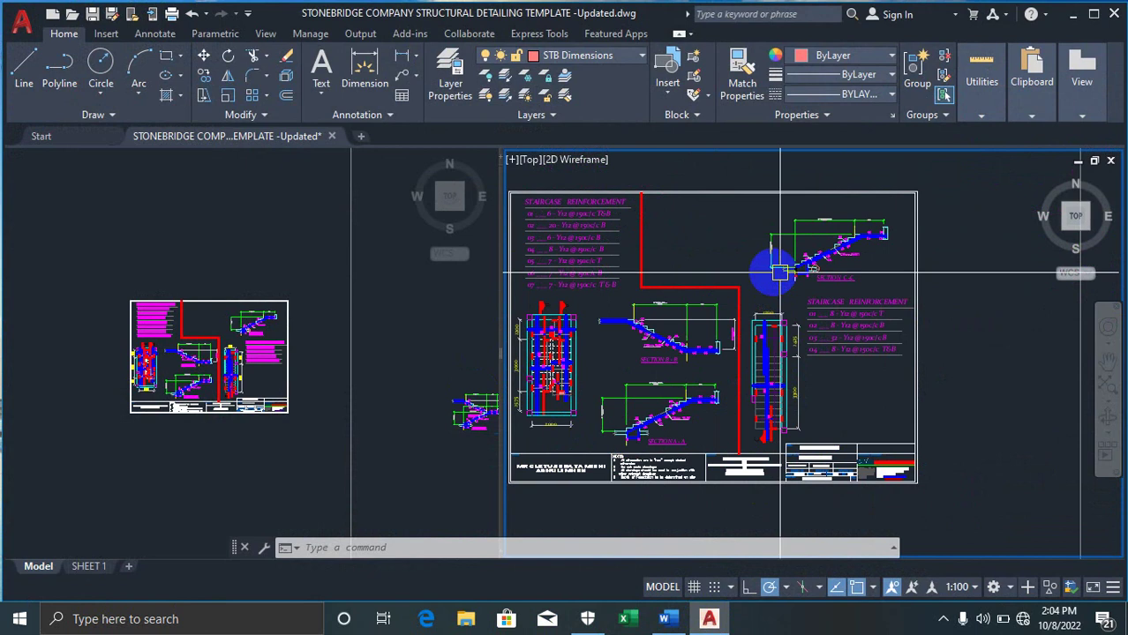
scroll(739, 402, up, 4)
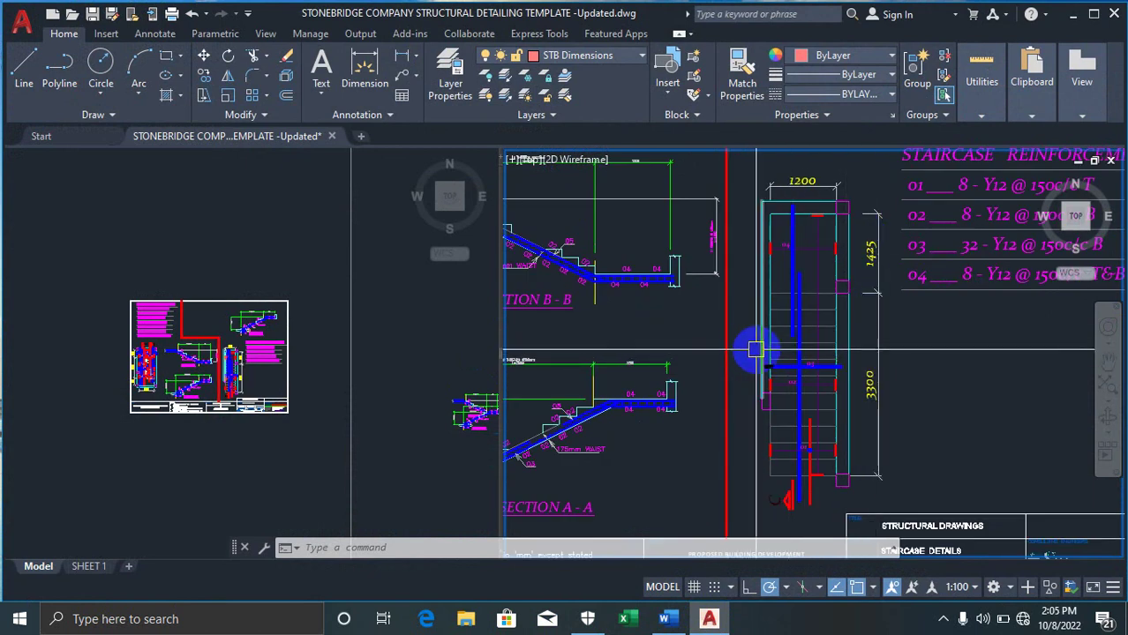
scroll(758, 349, down, 2)
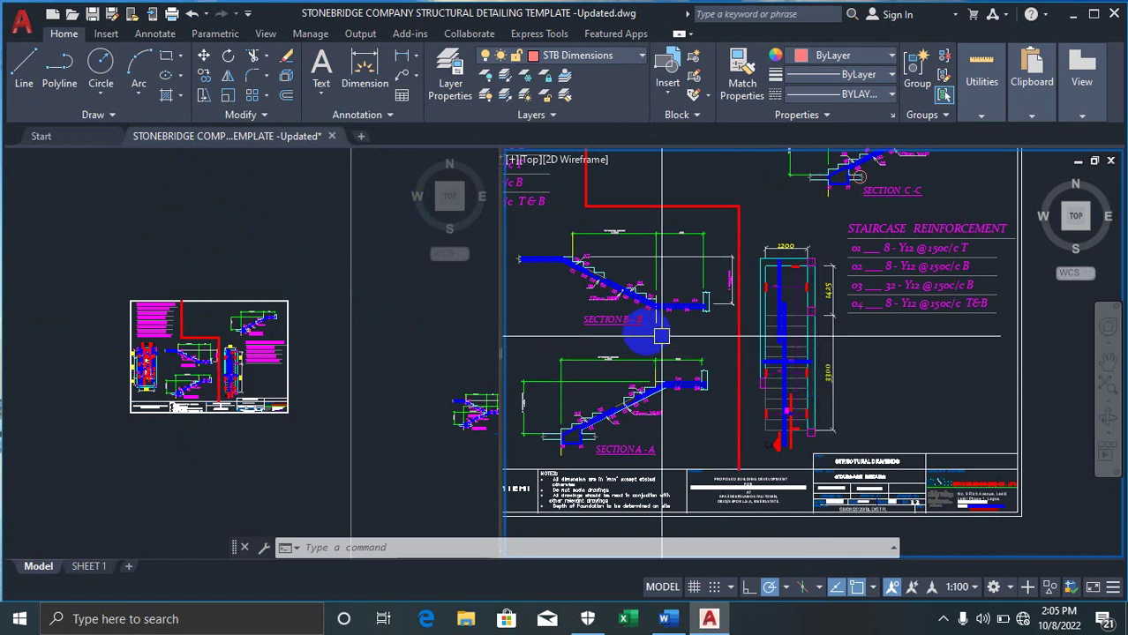
mouse_move(613, 322)
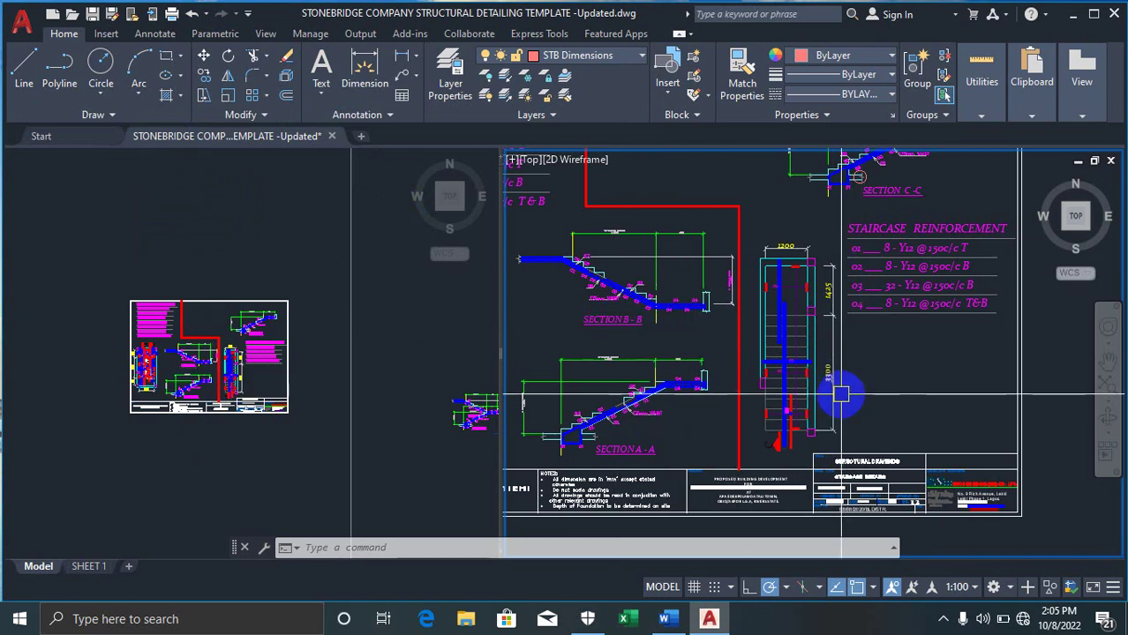
scroll(845, 397, up, 2)
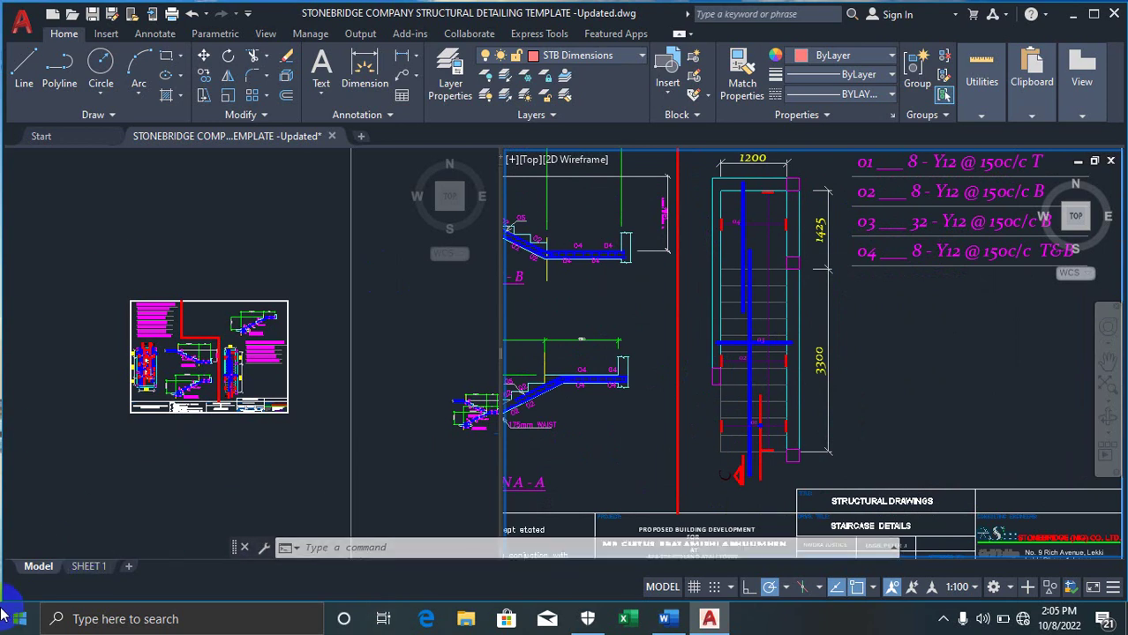
Open the KCSOFT v.17 workbook from the Application folder inside KCSOFT PACKAGE in Documents
click(468, 617)
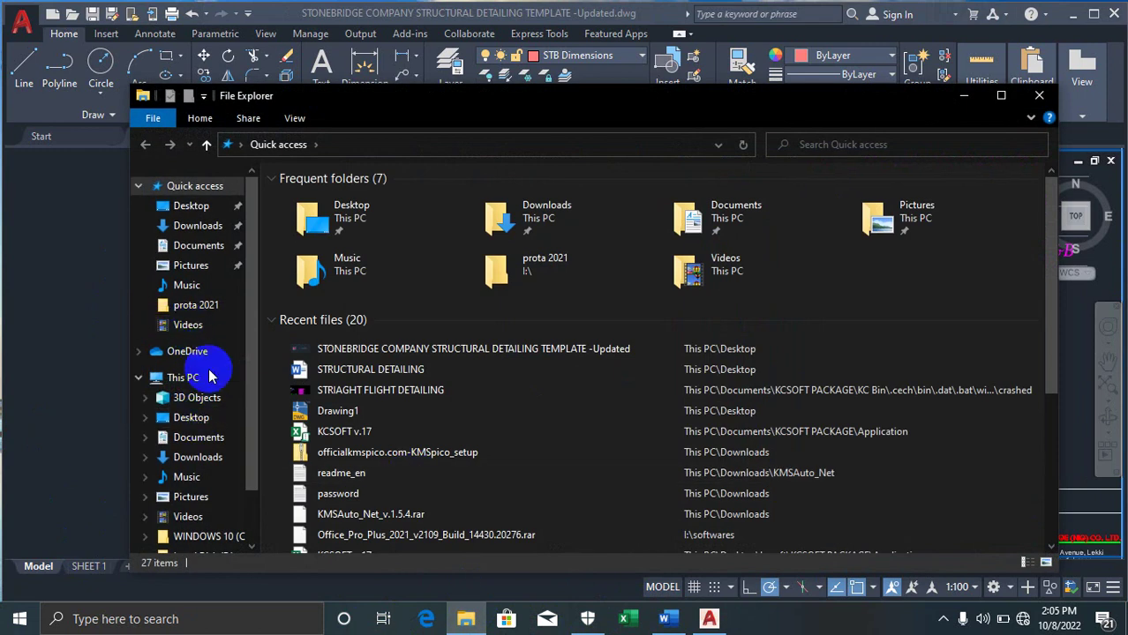
click(207, 439)
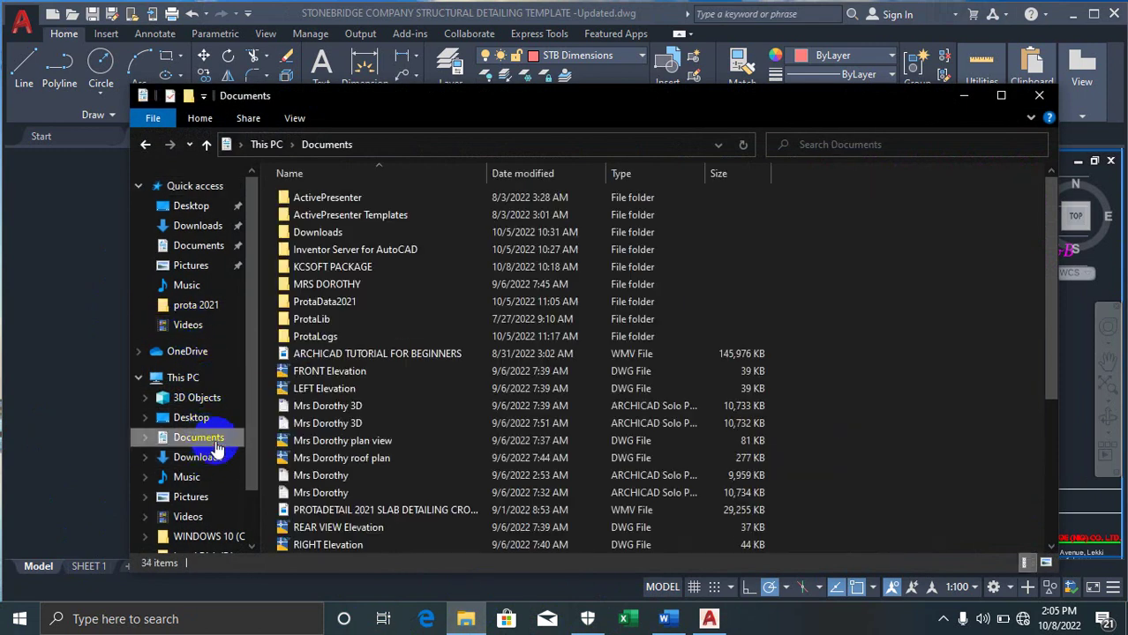
double_click(362, 269)
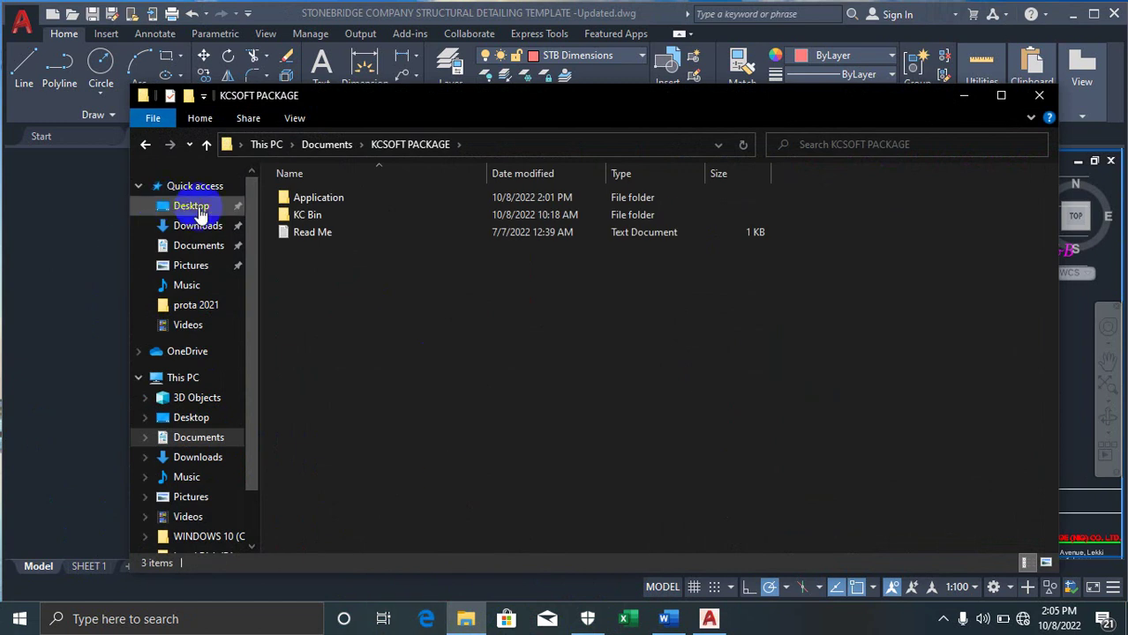
double_click(327, 198)
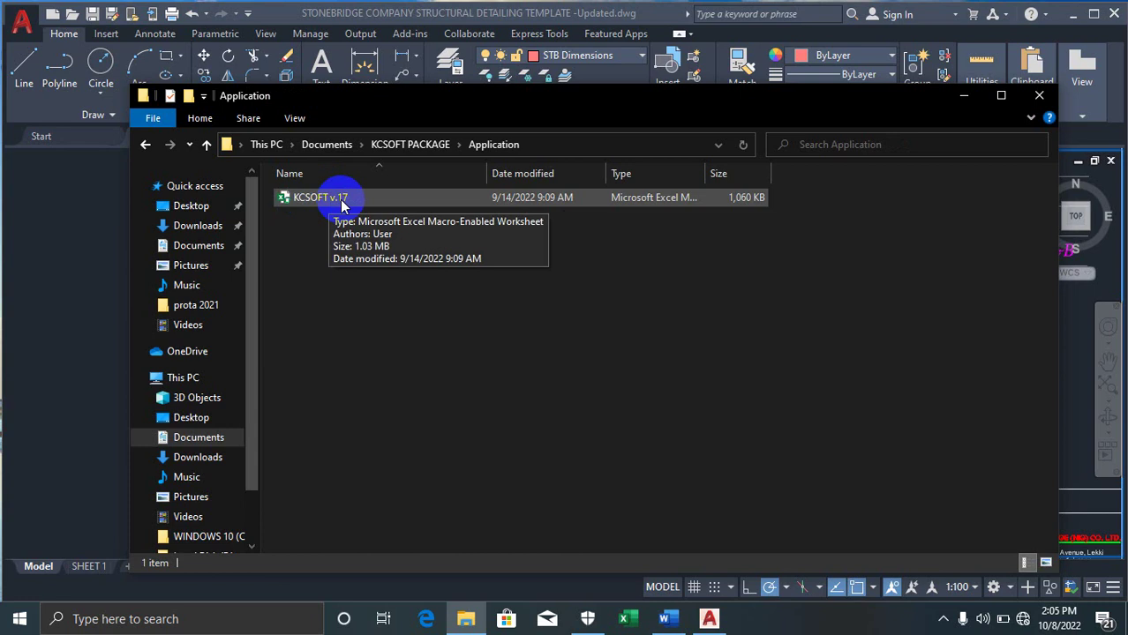
click(343, 205)
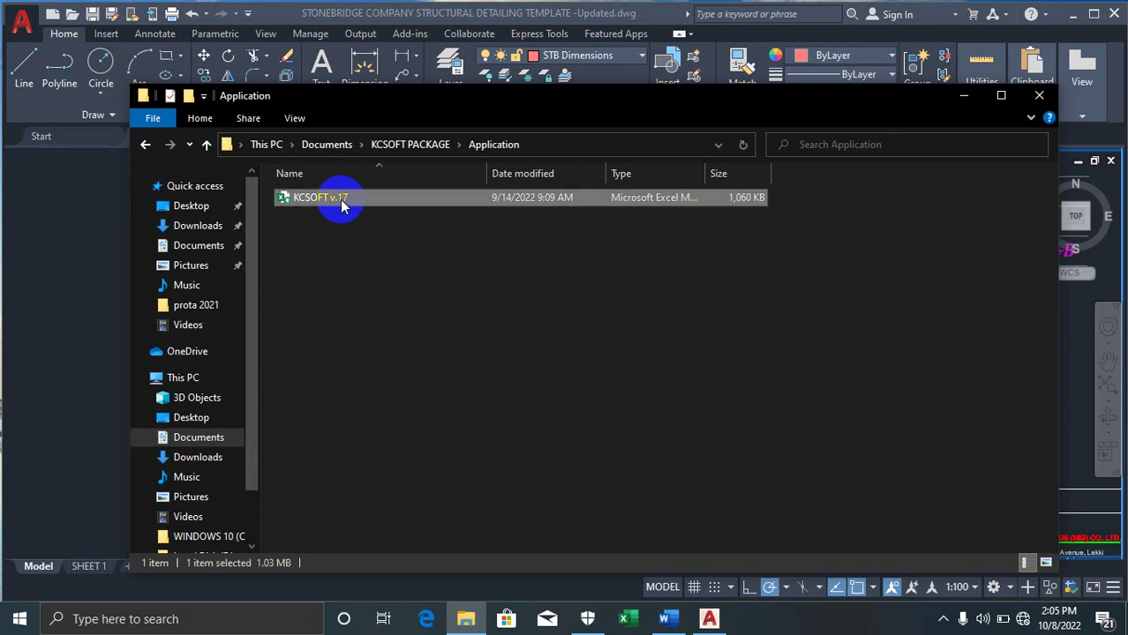
double_click(339, 199)
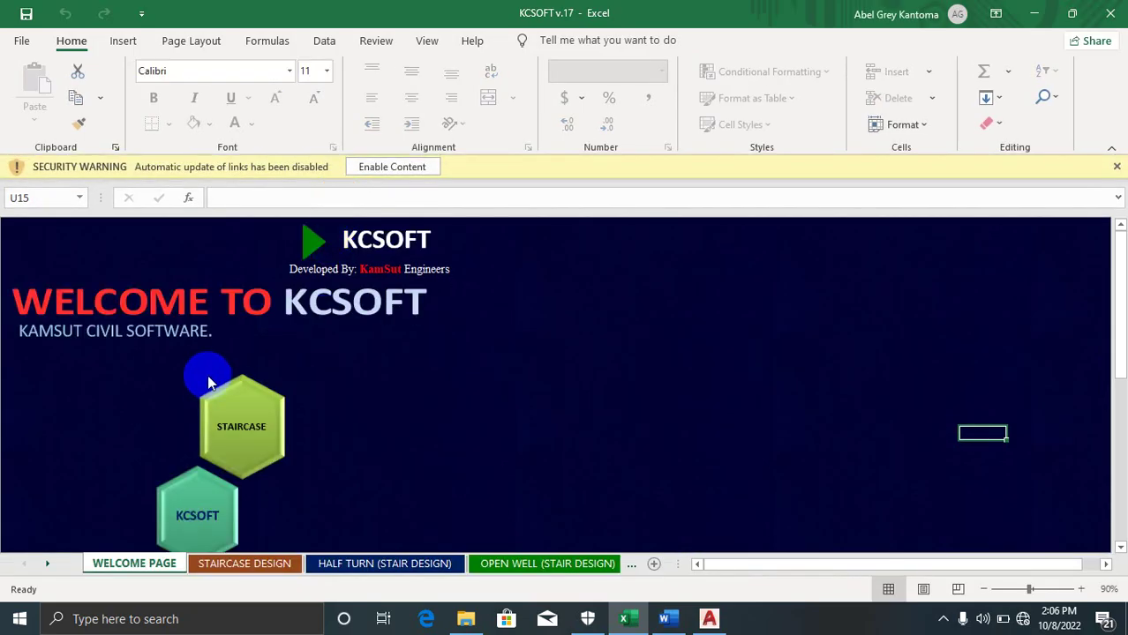
scroll(213, 361, down, 1)
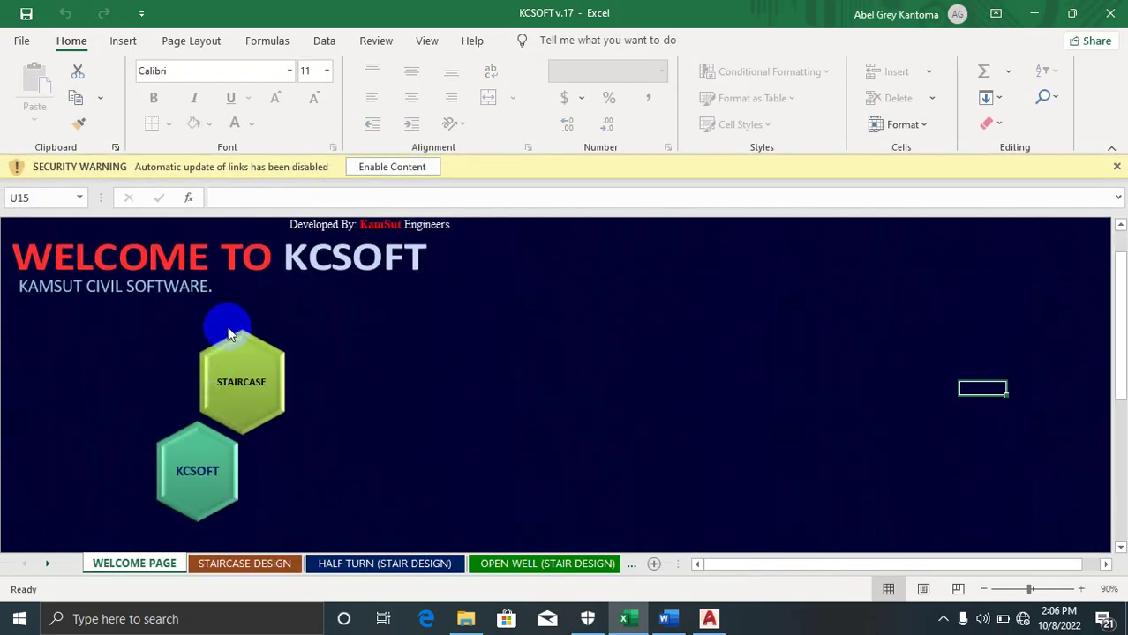
scroll(221, 335, up, 1)
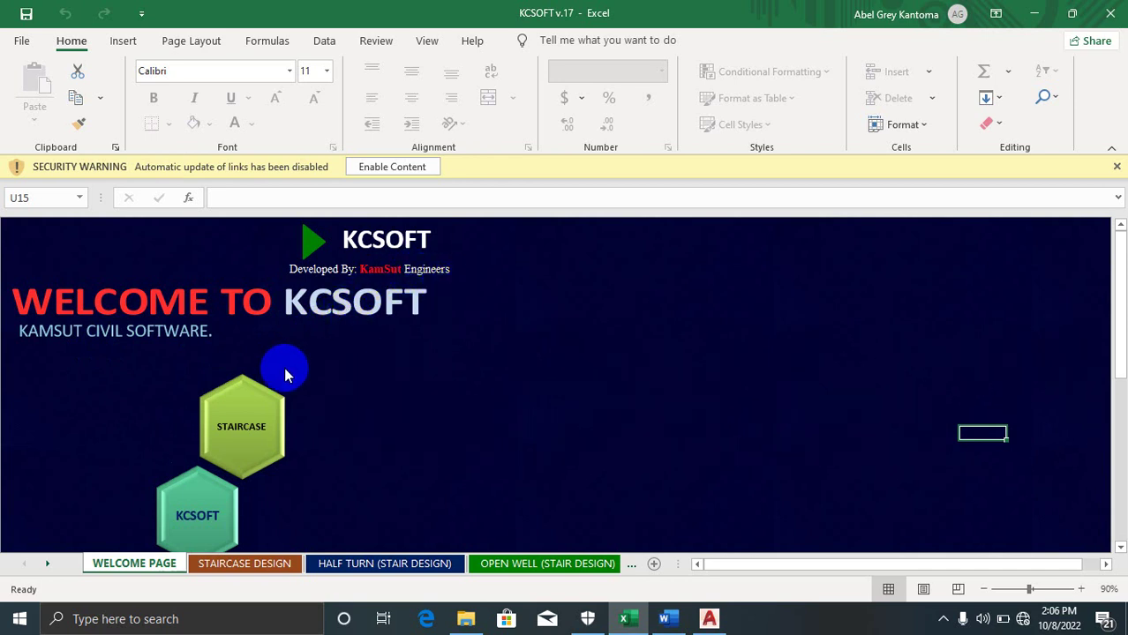
scroll(256, 419, down, 2)
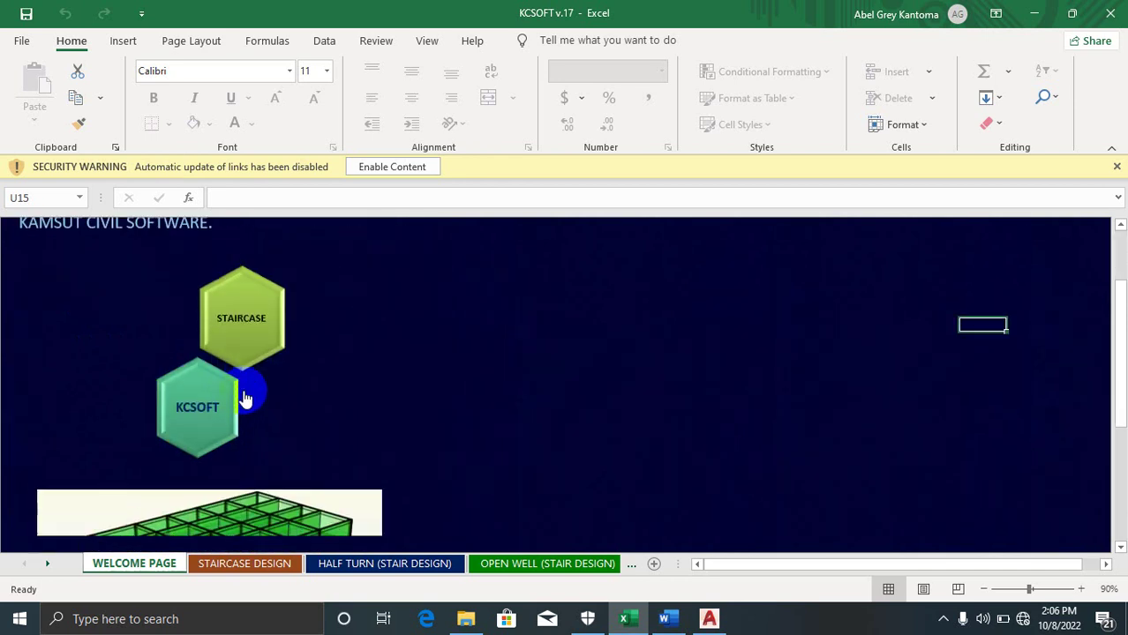
scroll(249, 379, down, 1)
scroll(249, 305, up, 1)
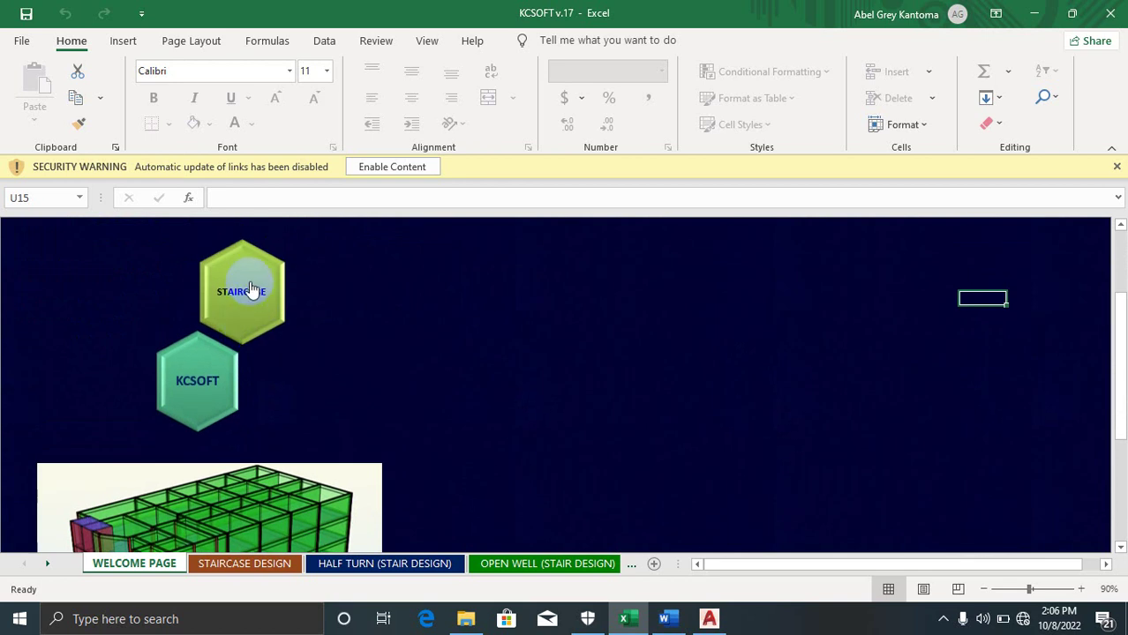
scroll(252, 291, up, 2)
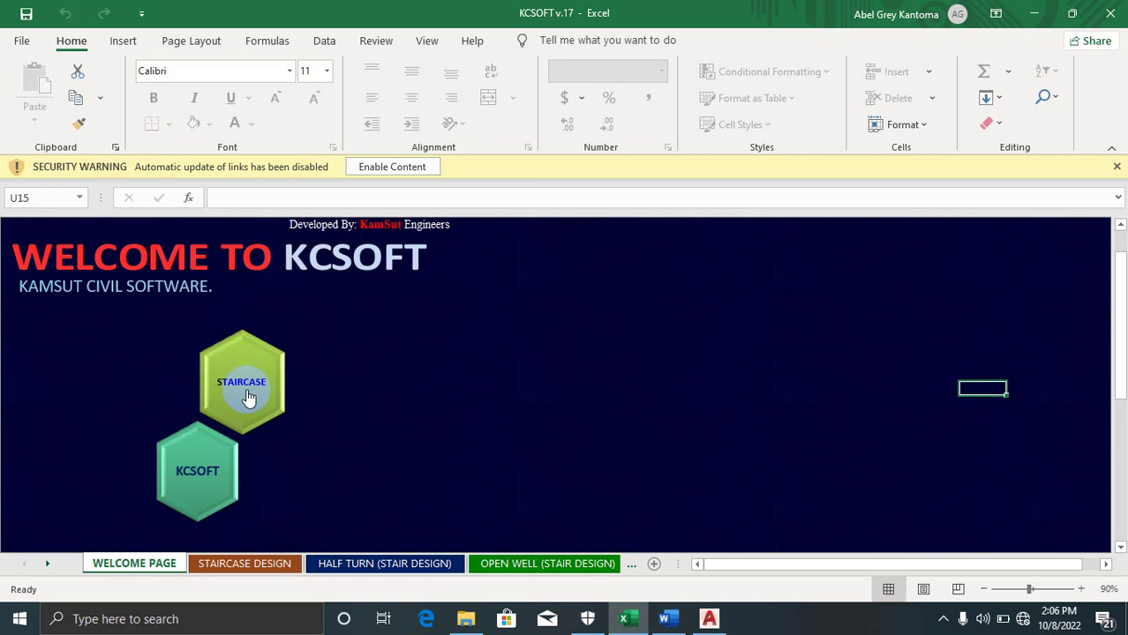
click(247, 391)
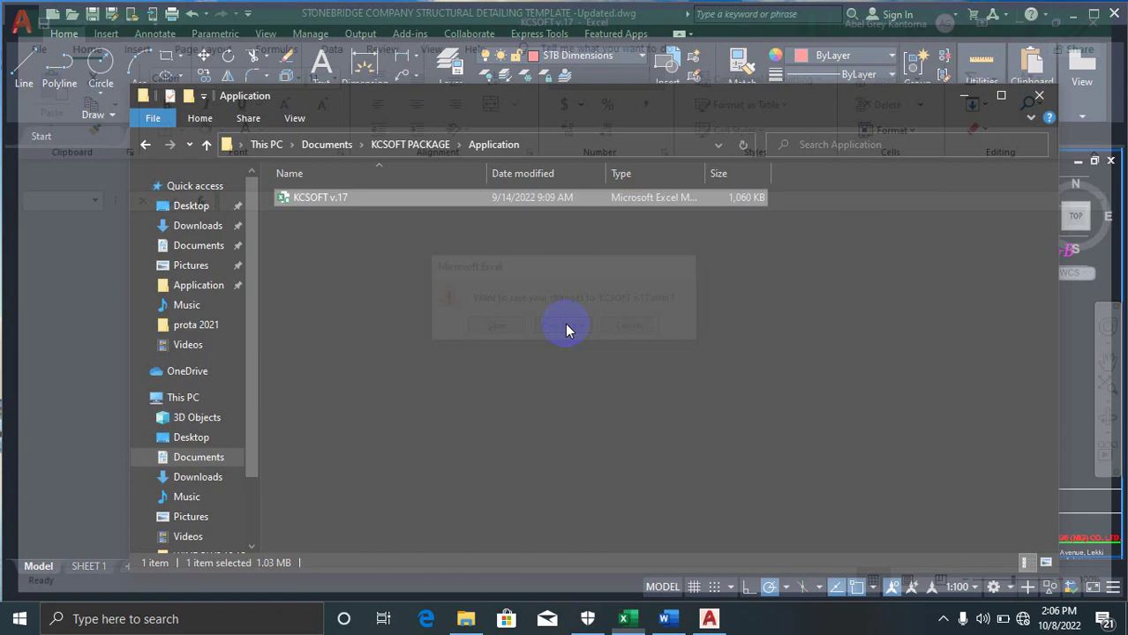
click(560, 326)
double_click(368, 202)
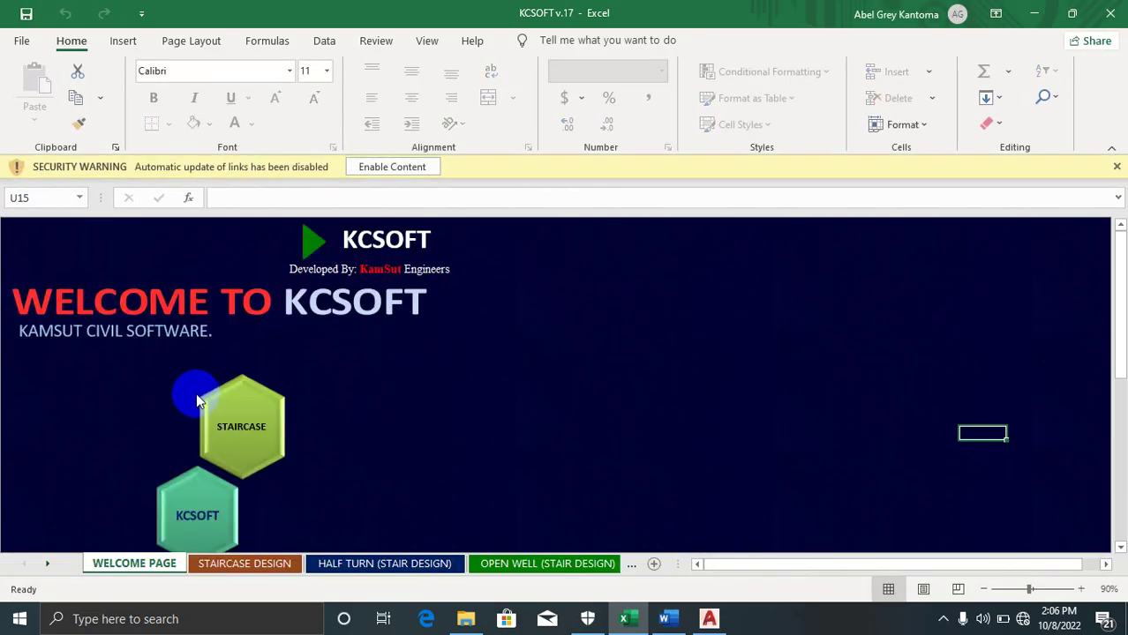
click(255, 427)
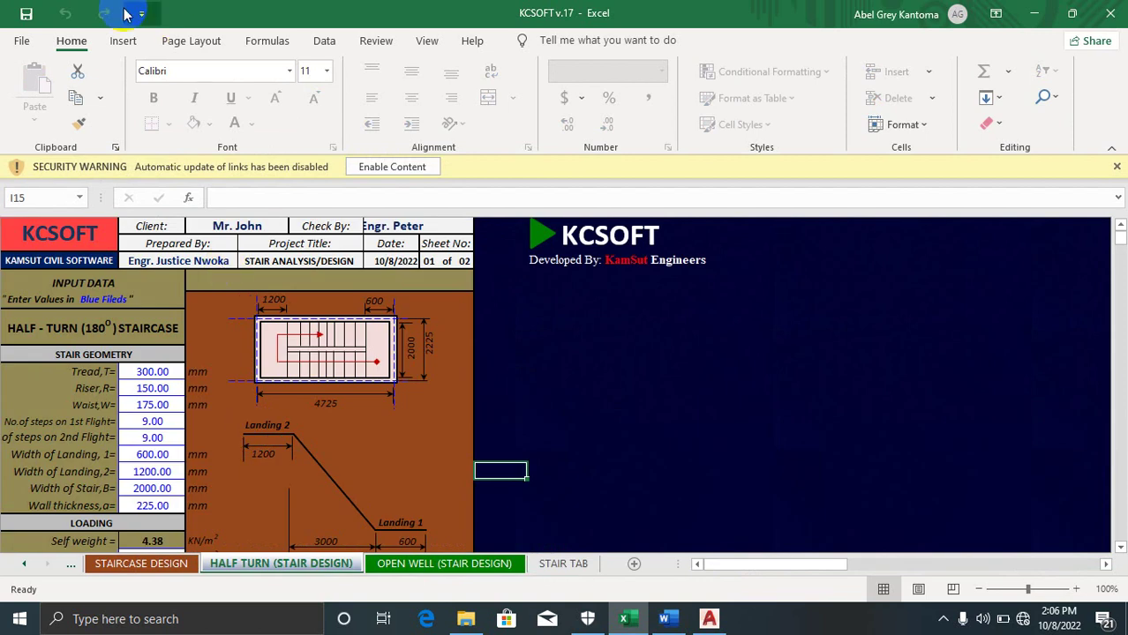
click(1108, 15)
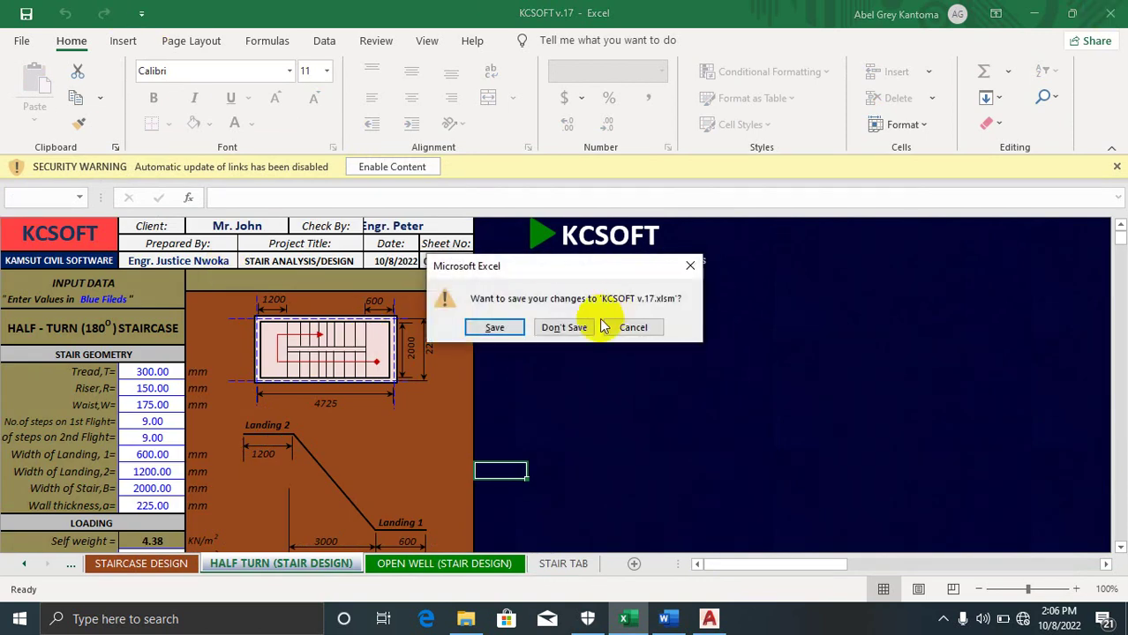
click(565, 325)
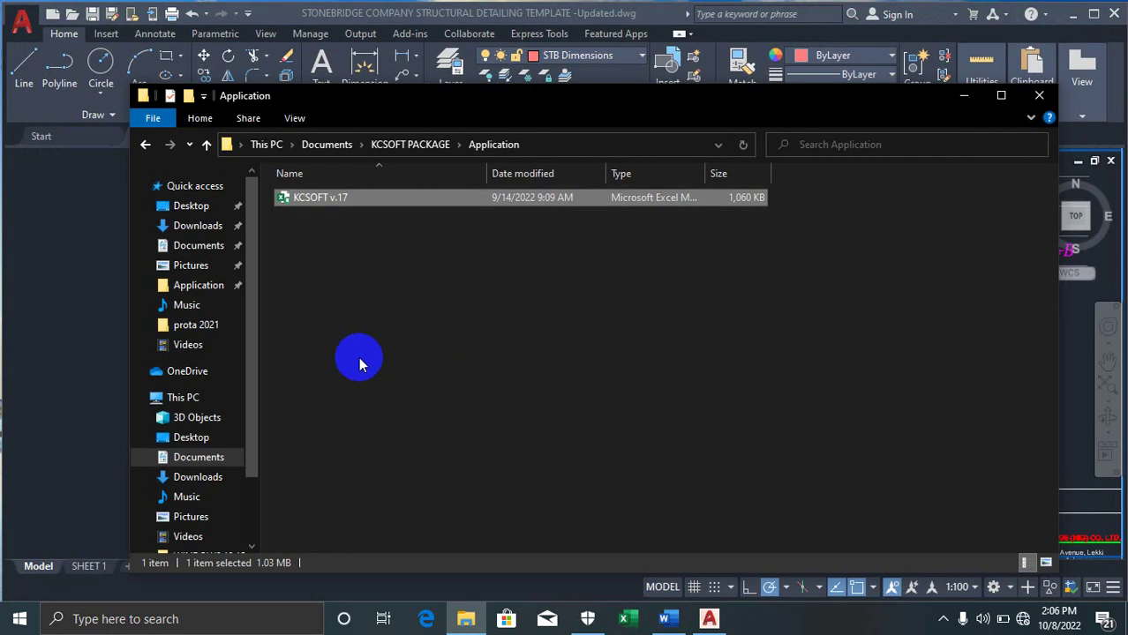
Reopen the KCSOFT v.17 workbook and go from its welcome page to the staircase type selection
double_click(359, 203)
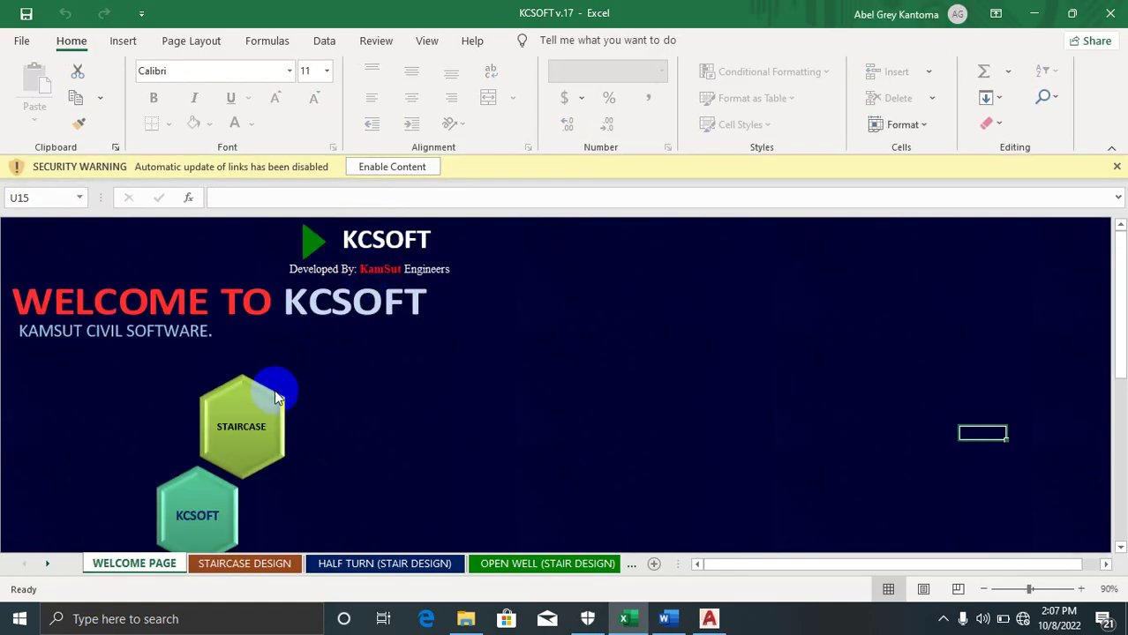
click(251, 426)
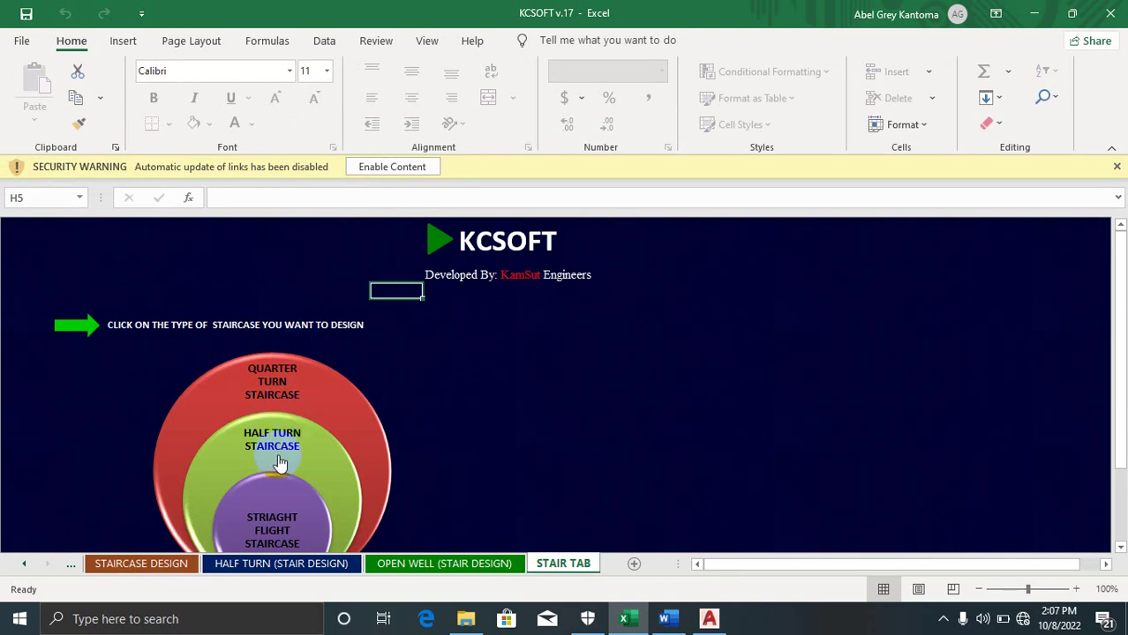
scroll(281, 463, down, 1)
scroll(323, 424, down, 2)
scroll(322, 414, up, 3)
Choose the quarter turn staircase as the type to design and dismiss the protected-sheet message
click(323, 402)
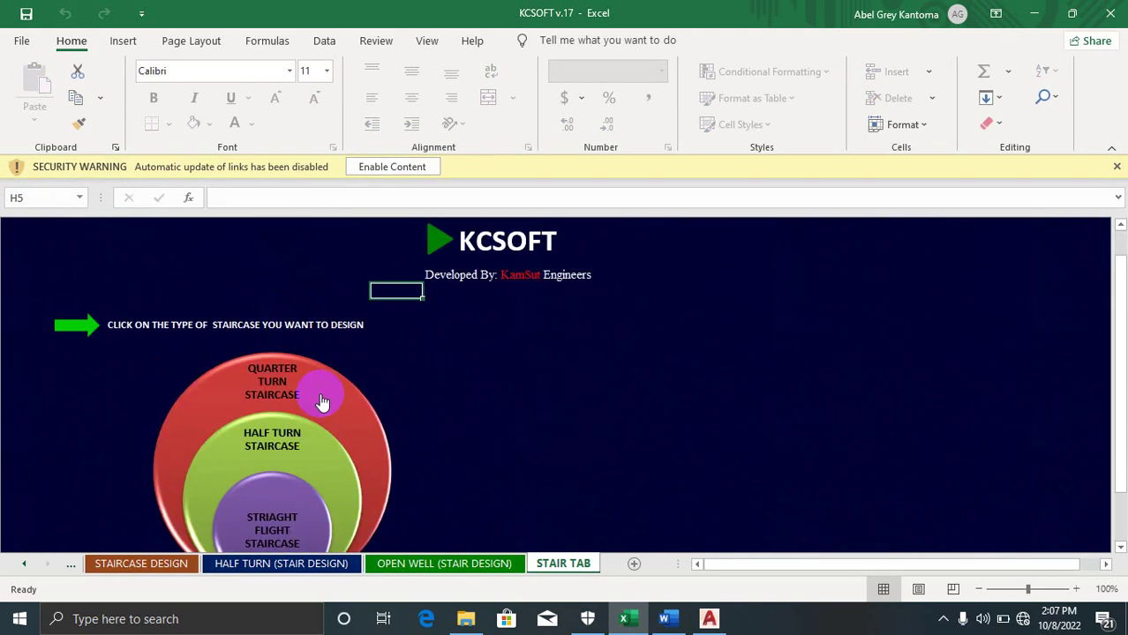
scroll(336, 384, down, 1)
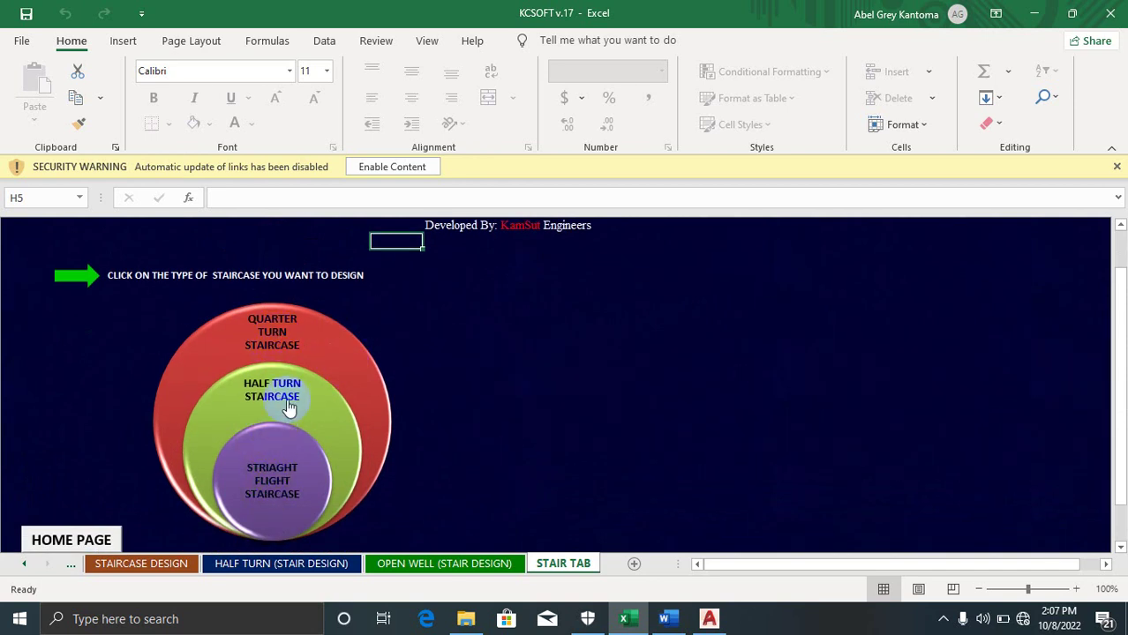
double_click(283, 330)
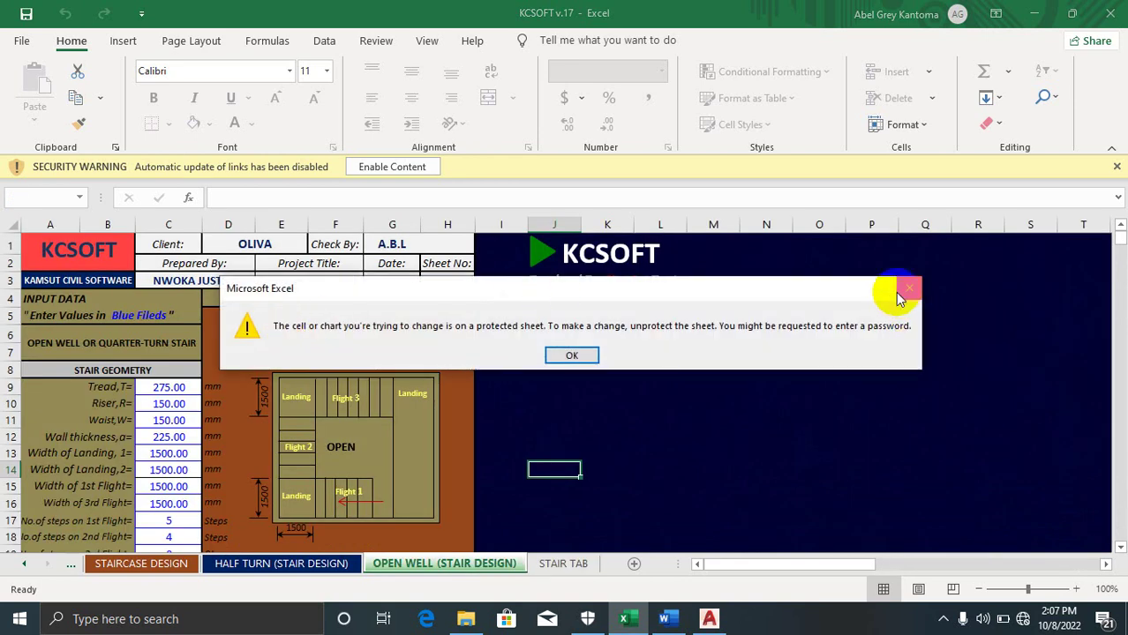
click(908, 290)
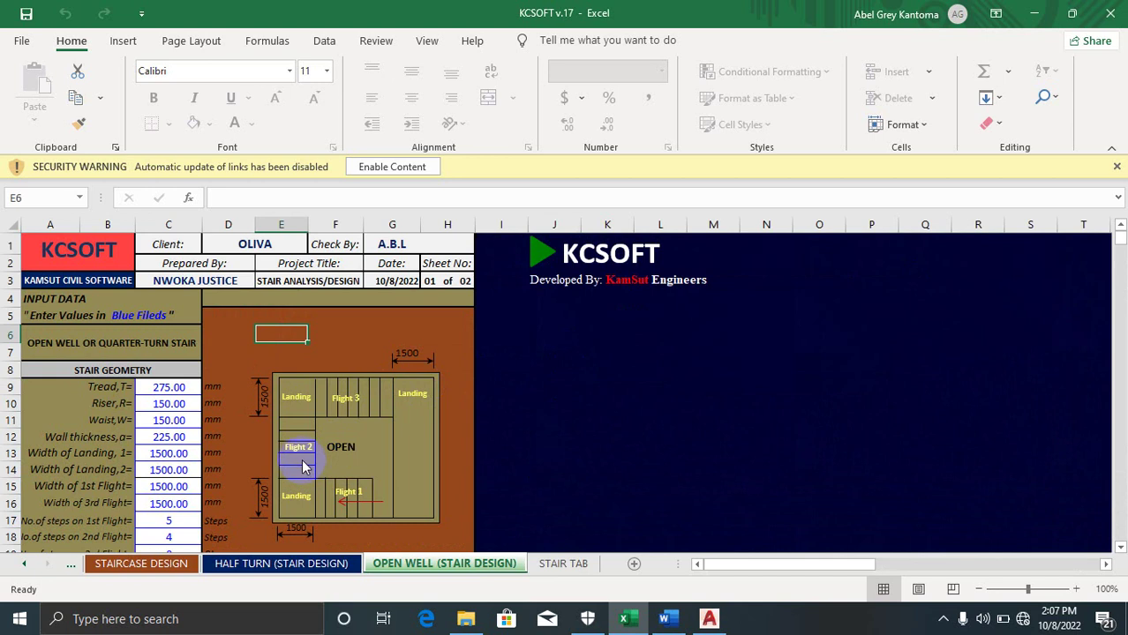
Set the tread in the open well stair geometry to 300 mm
scroll(302, 468, down, 2)
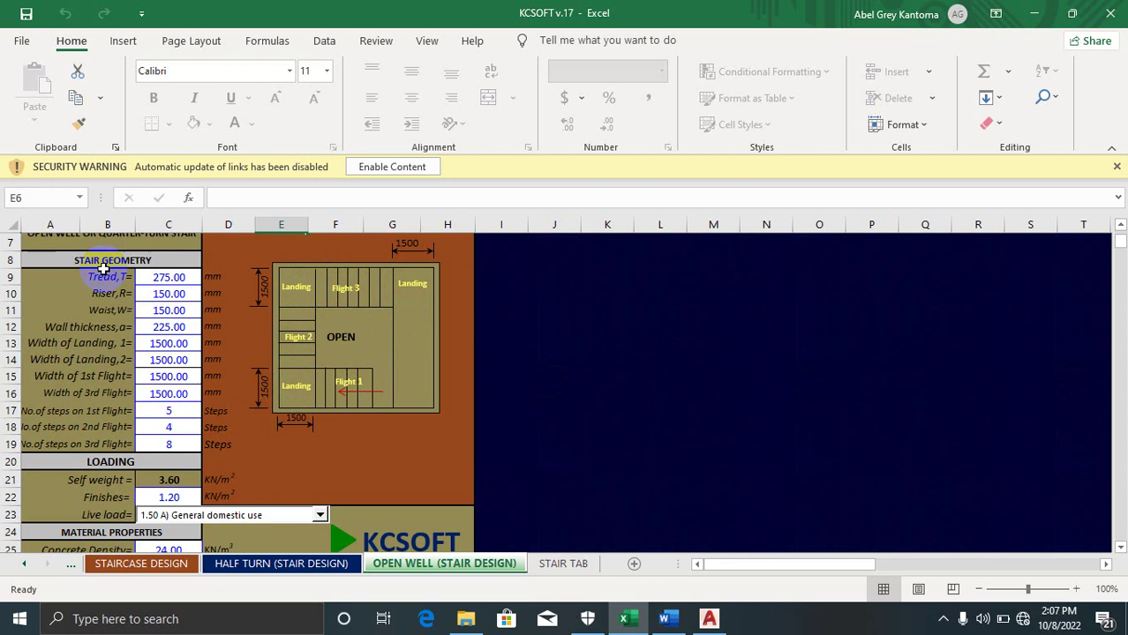
click(160, 278)
text(275)
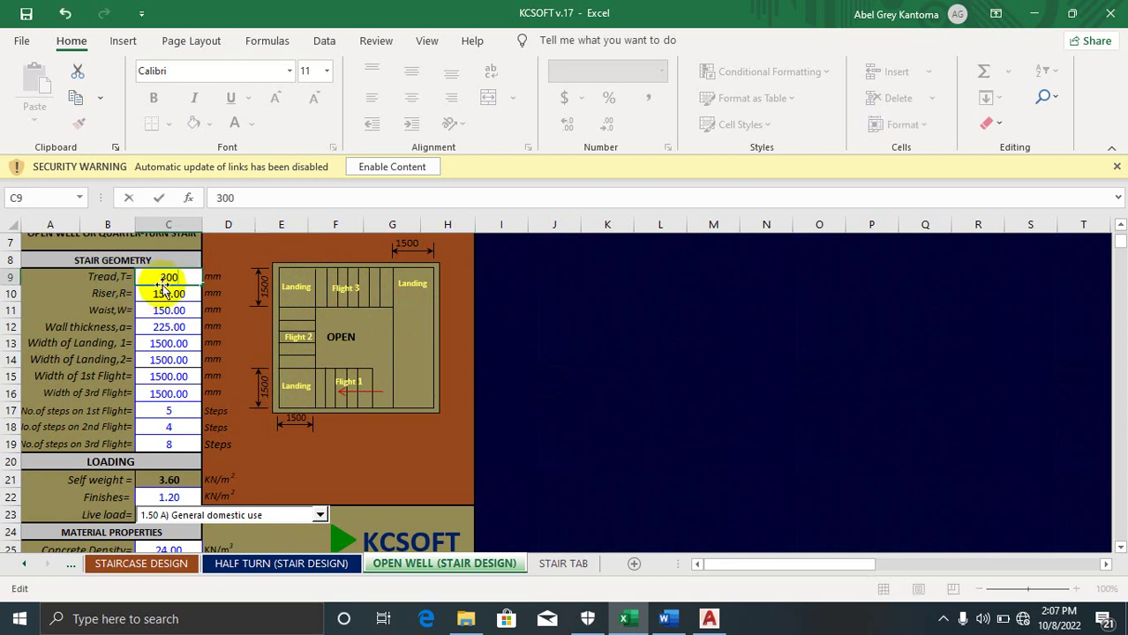
key(Return)
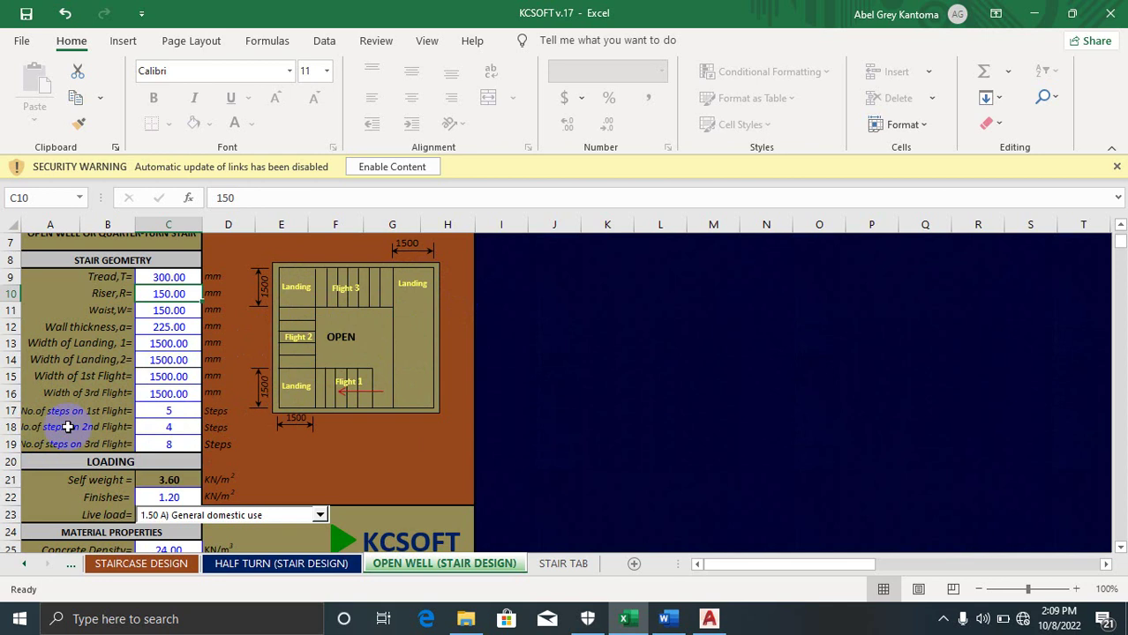
Set the number of steps to 6 on the 1st flight and 7 on the 2nd flight in the stair geometry
click(181, 414)
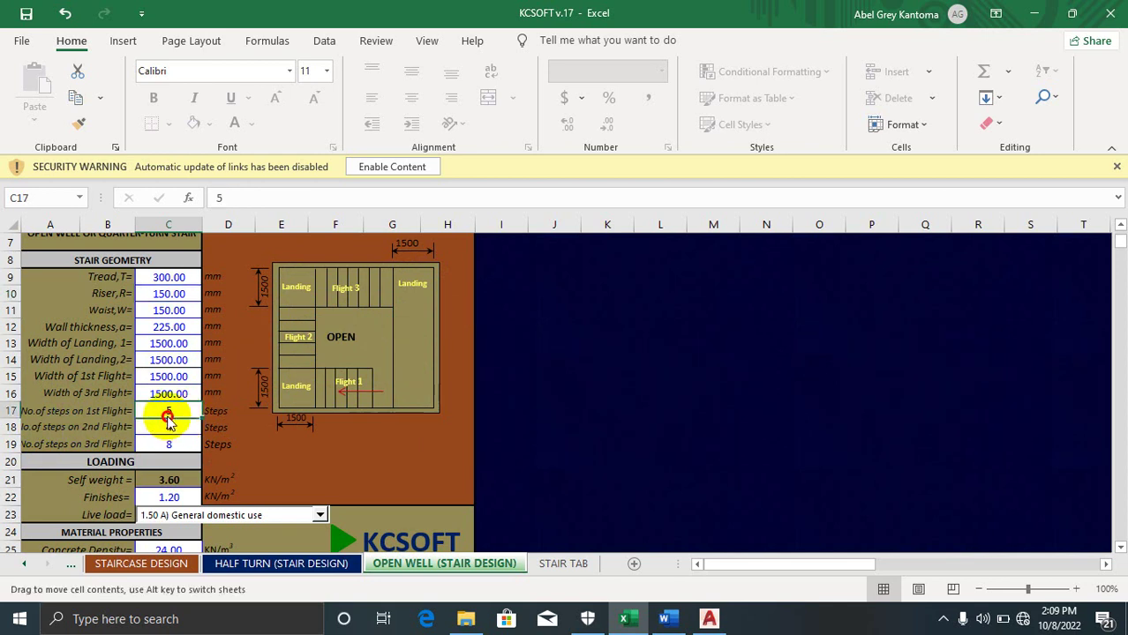
double_click(152, 414)
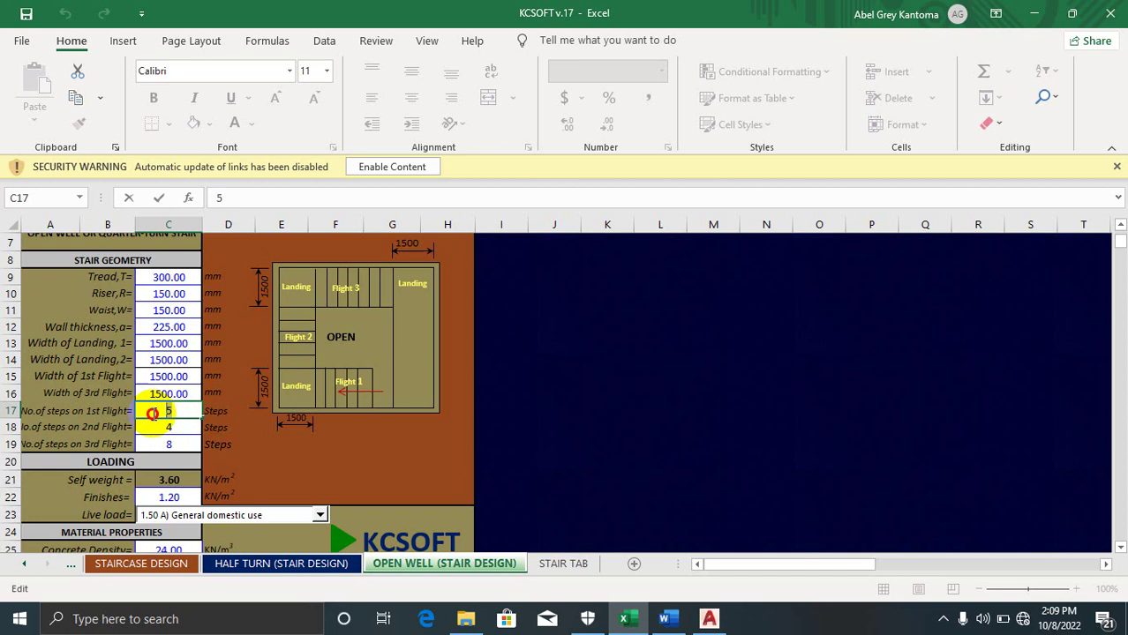
key(BackSpace)
text(6)
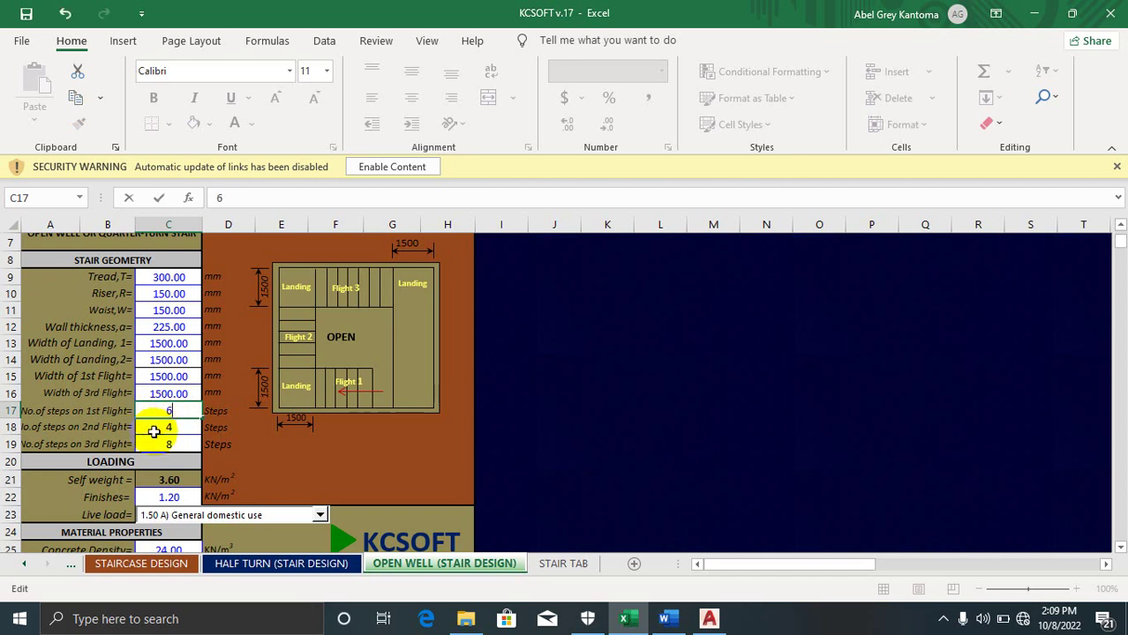
double_click(173, 427)
click(164, 430)
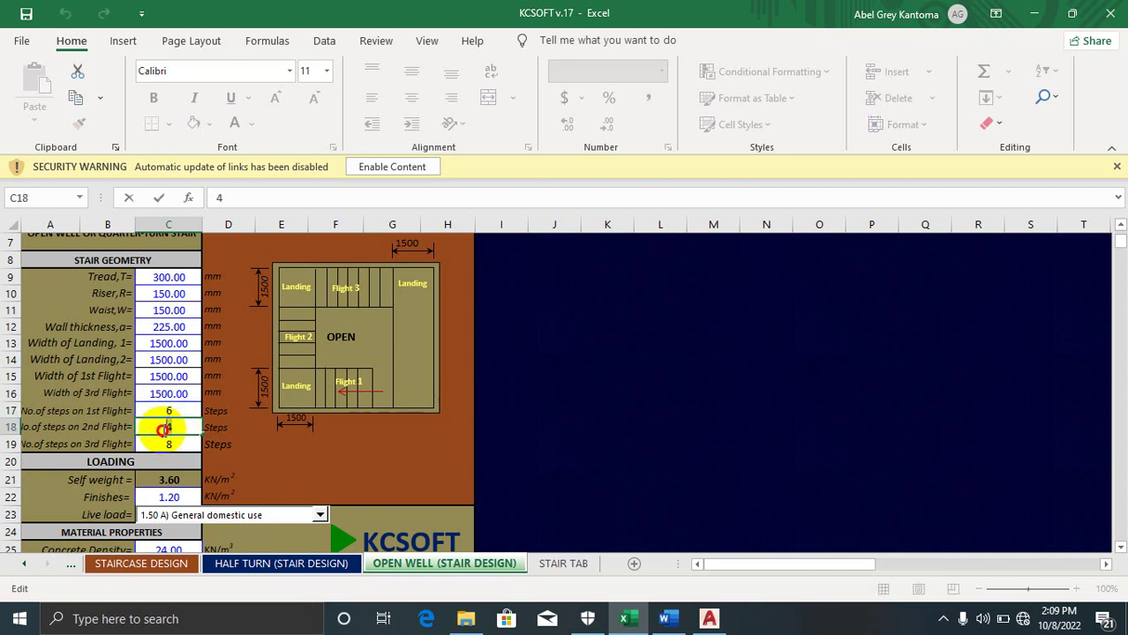
key(BackSpace)
text(7)
key(Return)
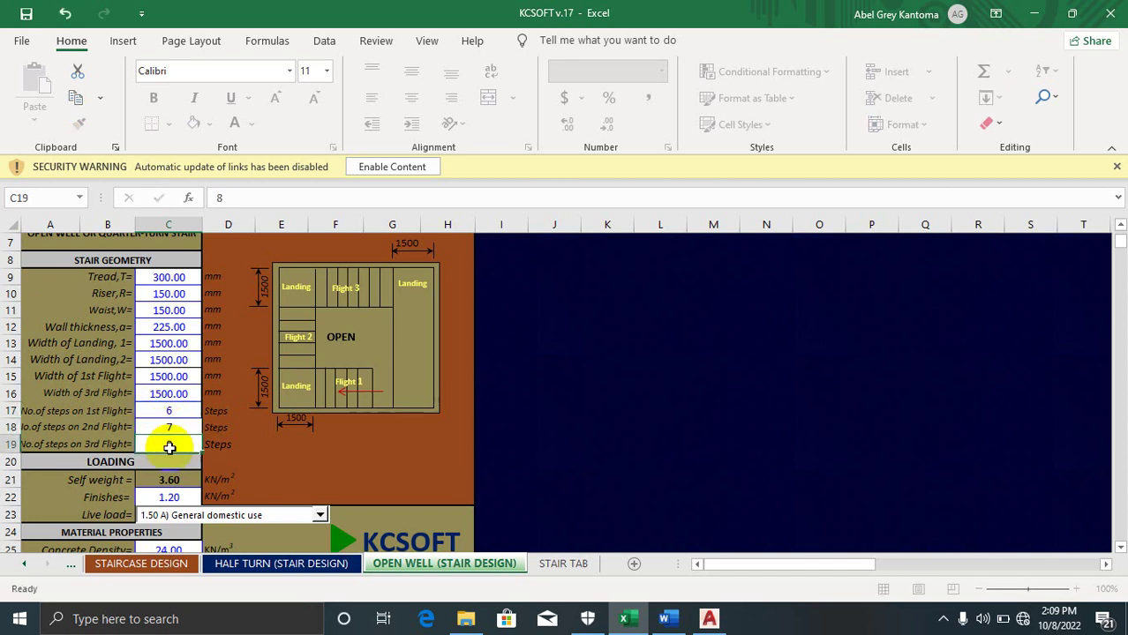
Set the number of steps on the 3rd flight to 9
double_click(164, 444)
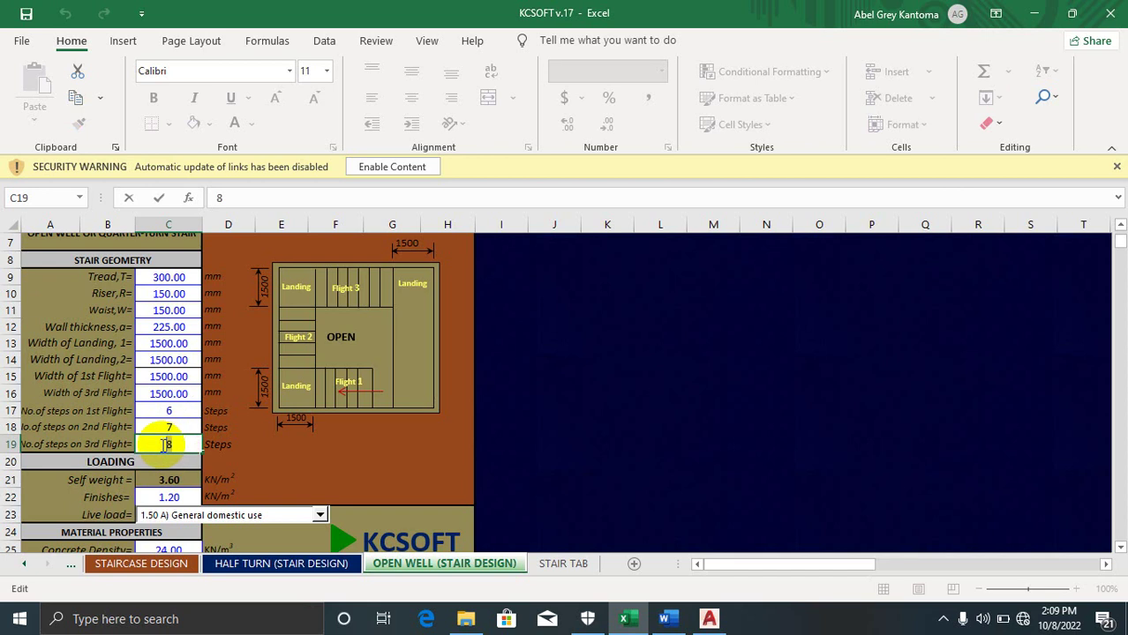
key(BackSpace)
text(9)
click(173, 411)
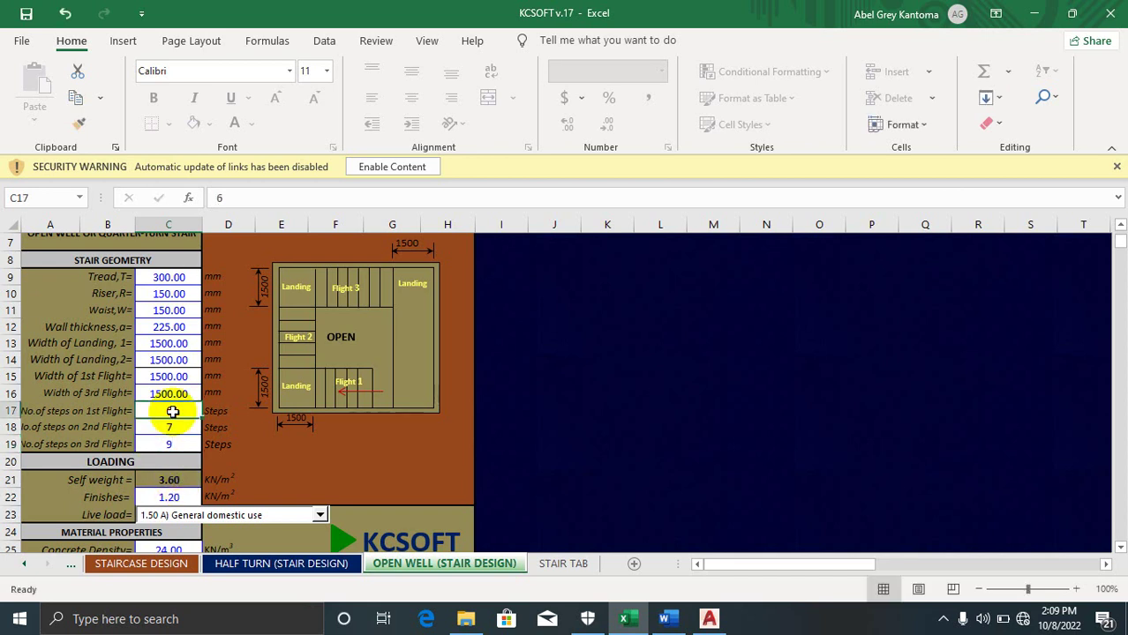
Set the live load in the loading section to 2.00 A) Hospital Wards
click(163, 481)
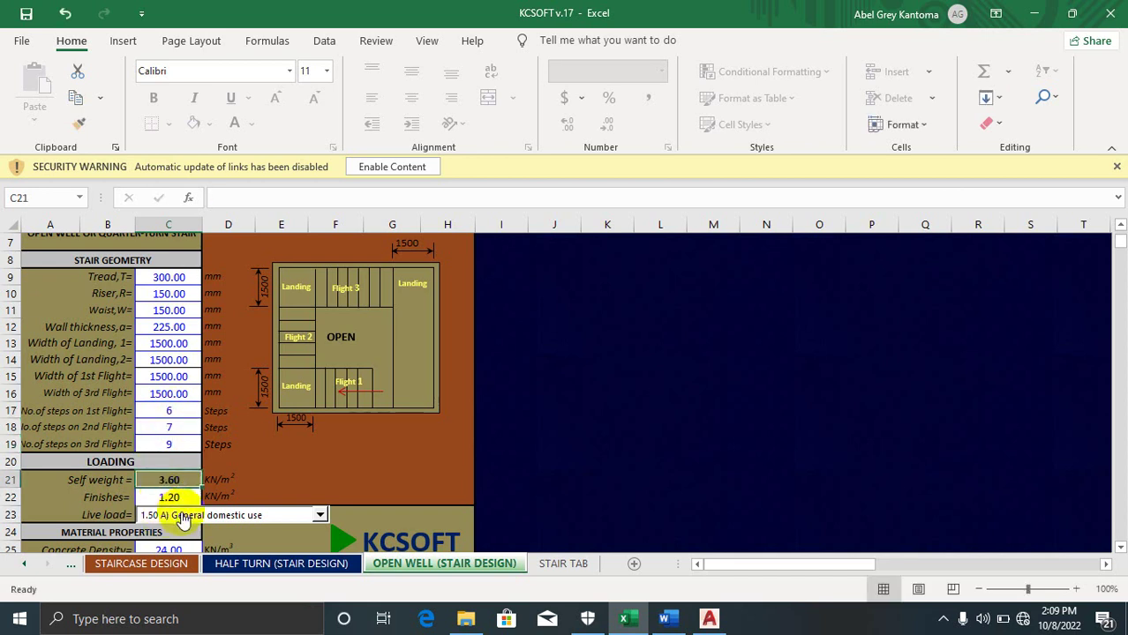
scroll(166, 476, down, 2)
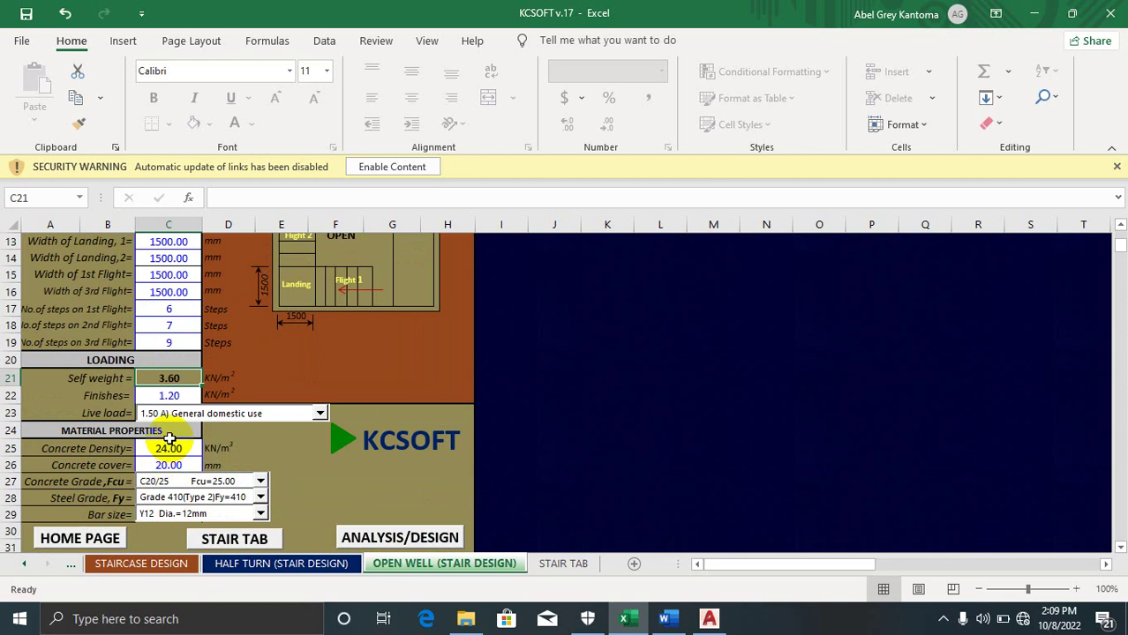
click(177, 395)
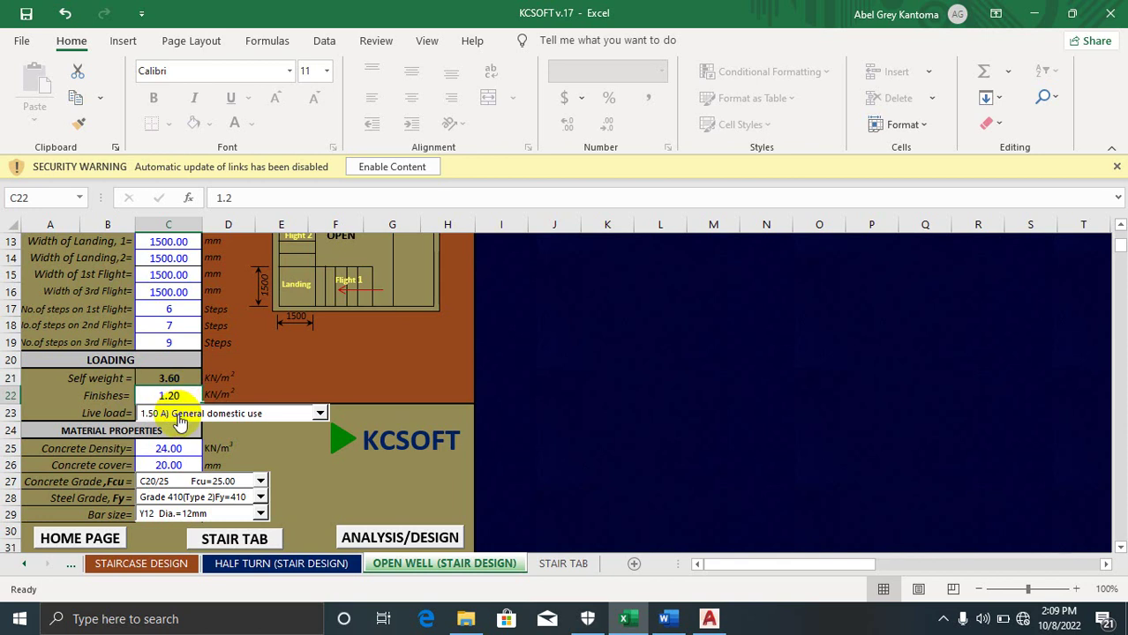
click(178, 377)
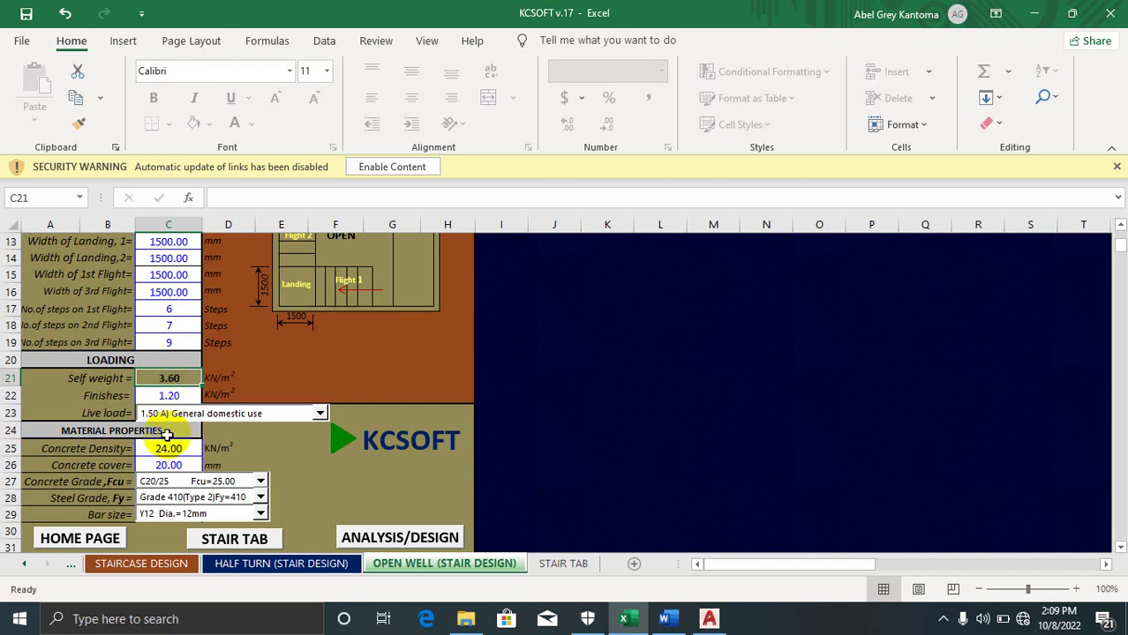
click(166, 394)
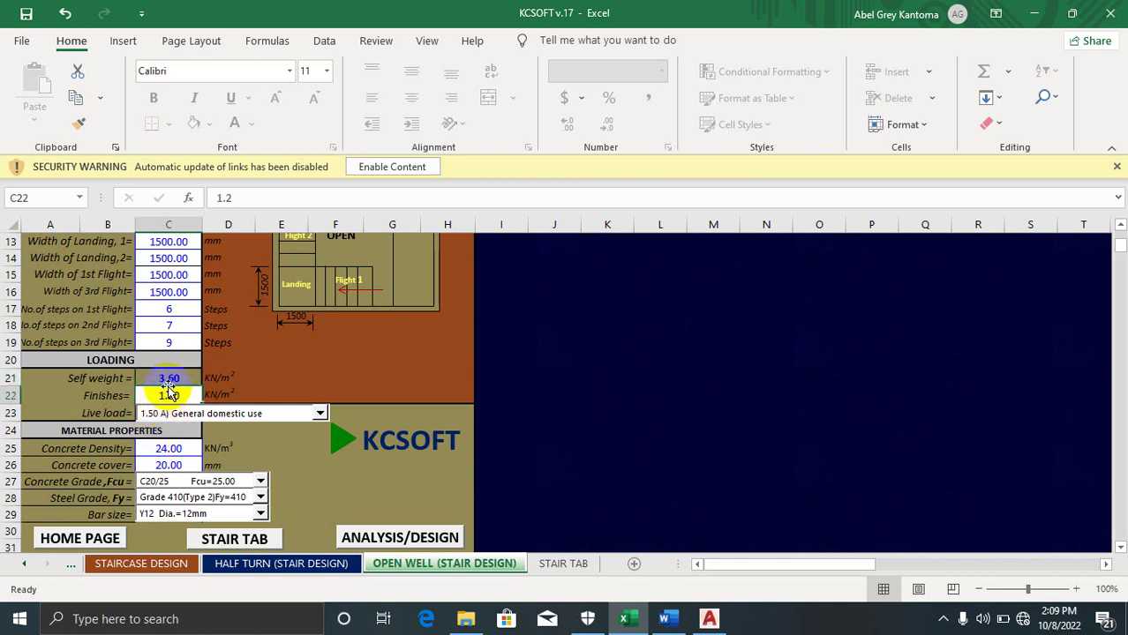
click(174, 379)
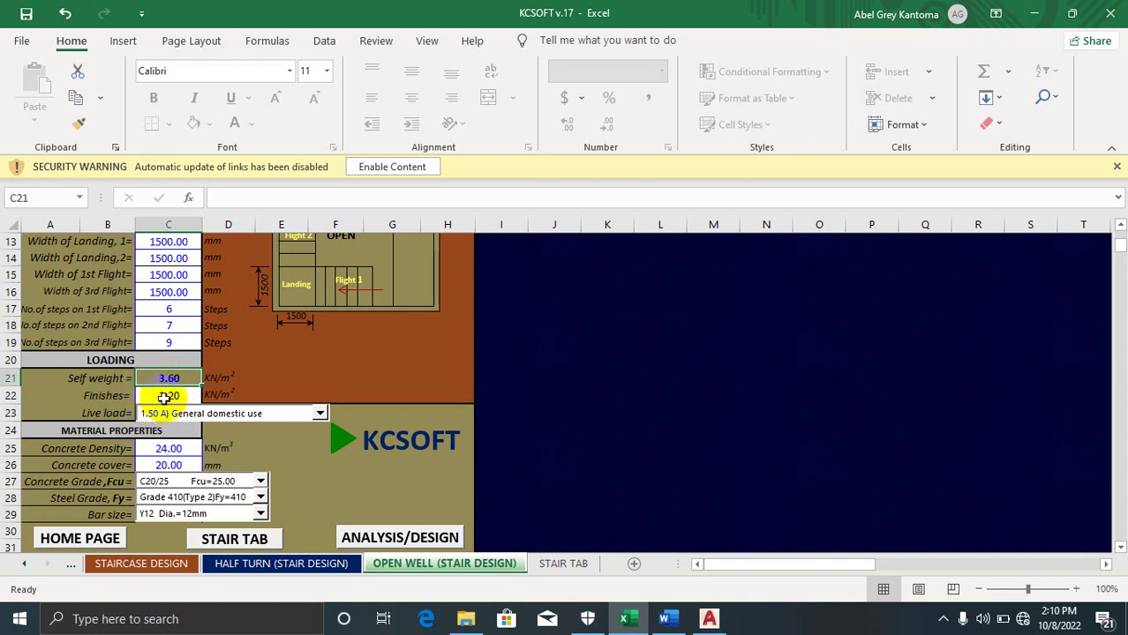
scroll(164, 397, down, 1)
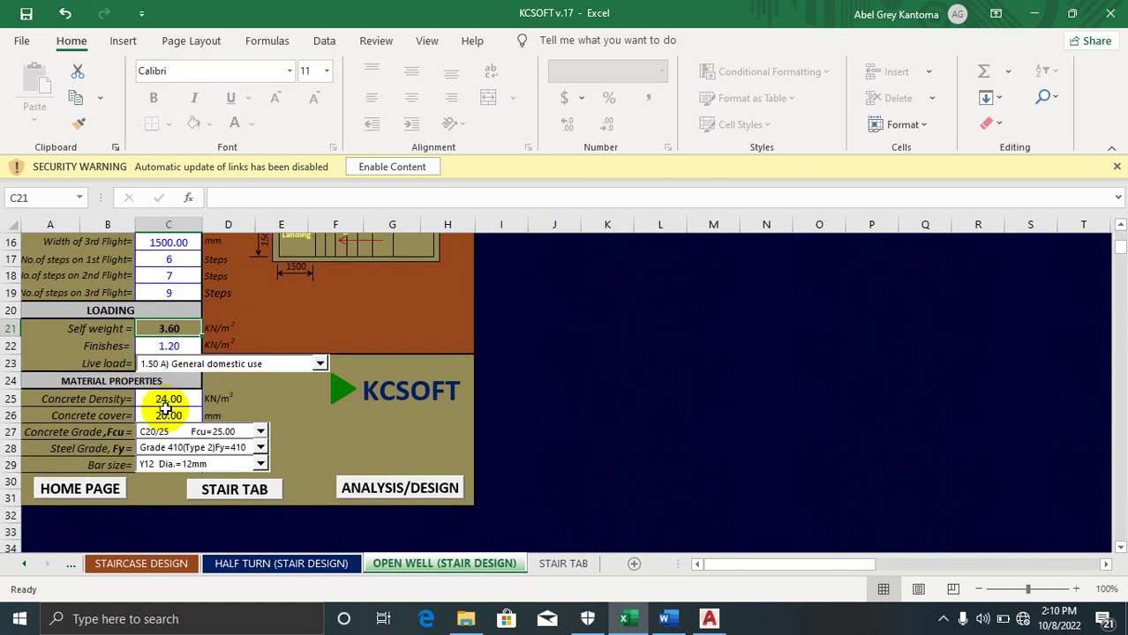
click(318, 369)
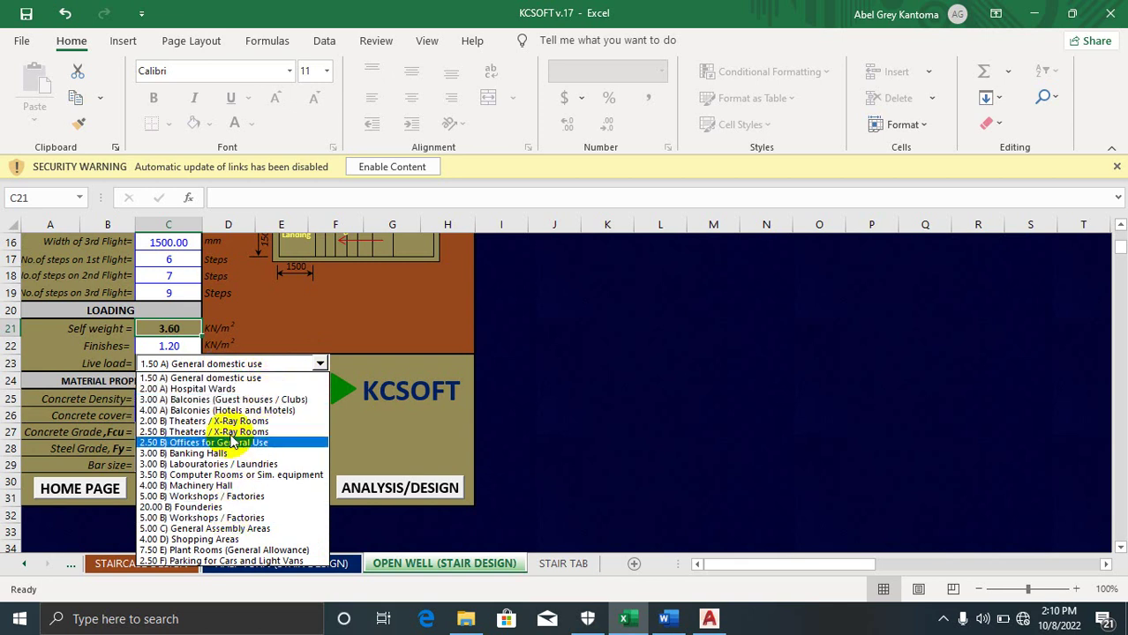
click(235, 389)
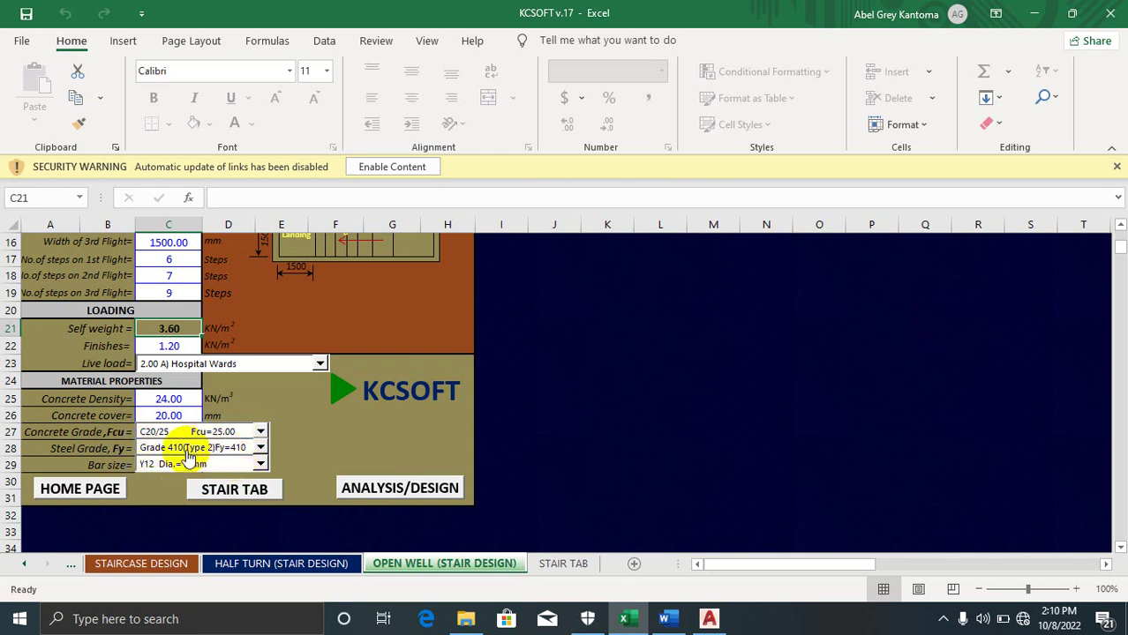
Review the entered geometry, loading and material properties, and run the analysis and design of the open well staircase
click(261, 465)
click(260, 465)
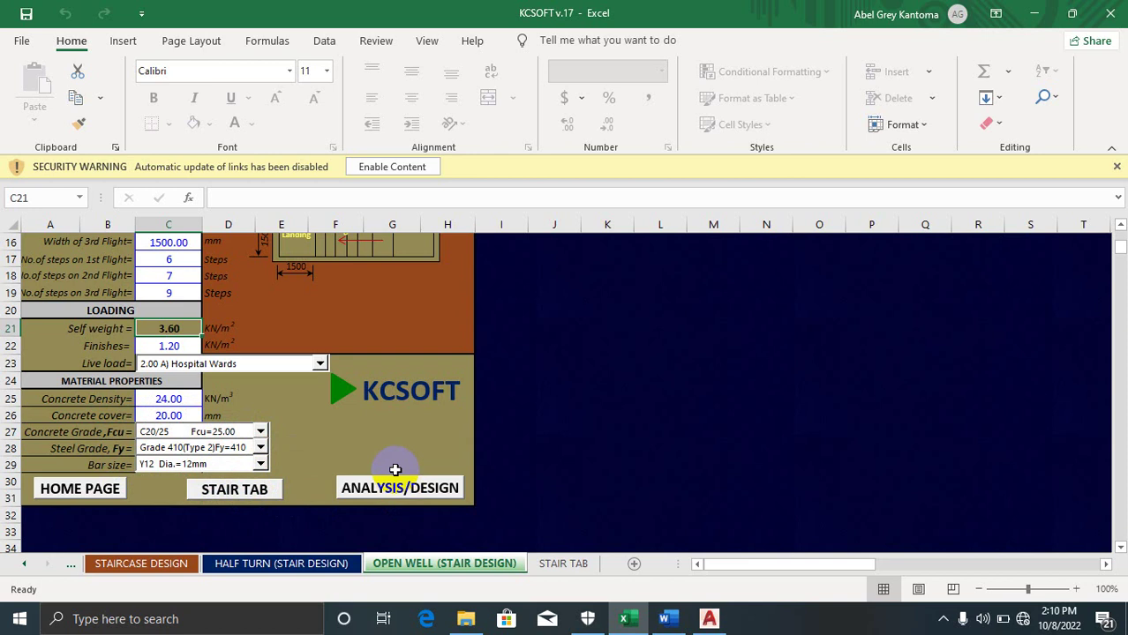
scroll(265, 406, up, 2)
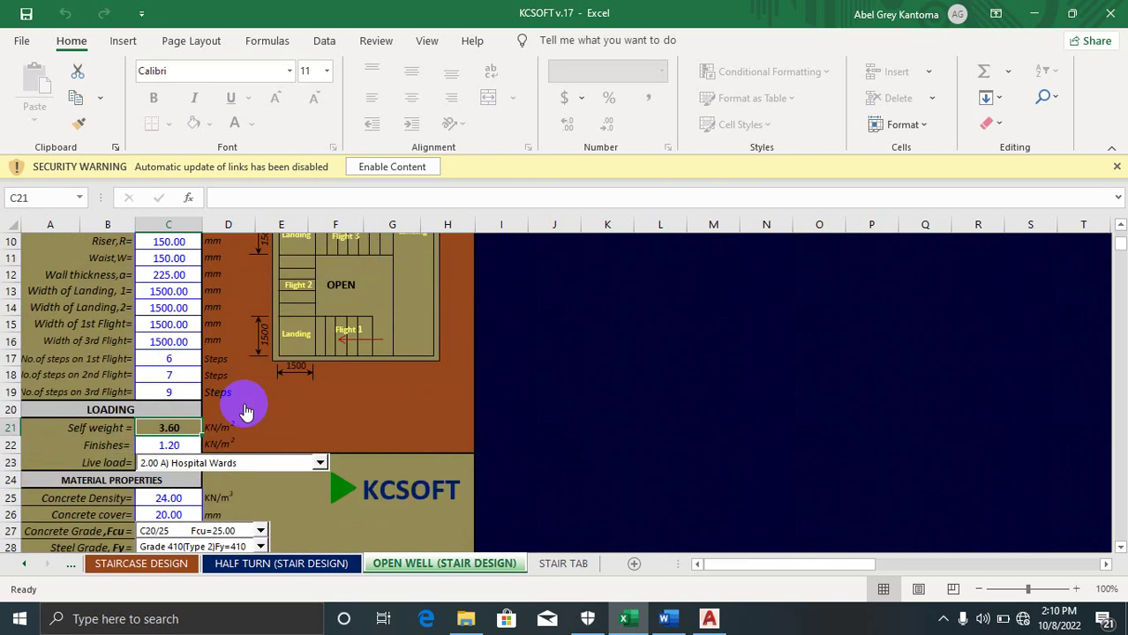
scroll(224, 383, up, 1)
scroll(291, 361, down, 2)
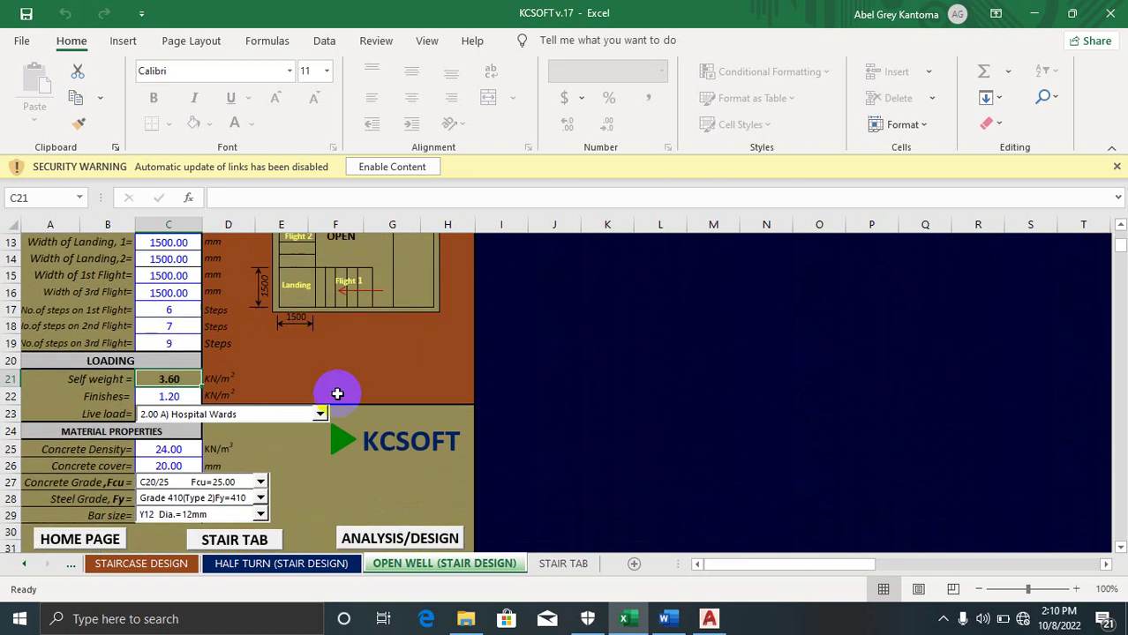
scroll(370, 439, down, 1)
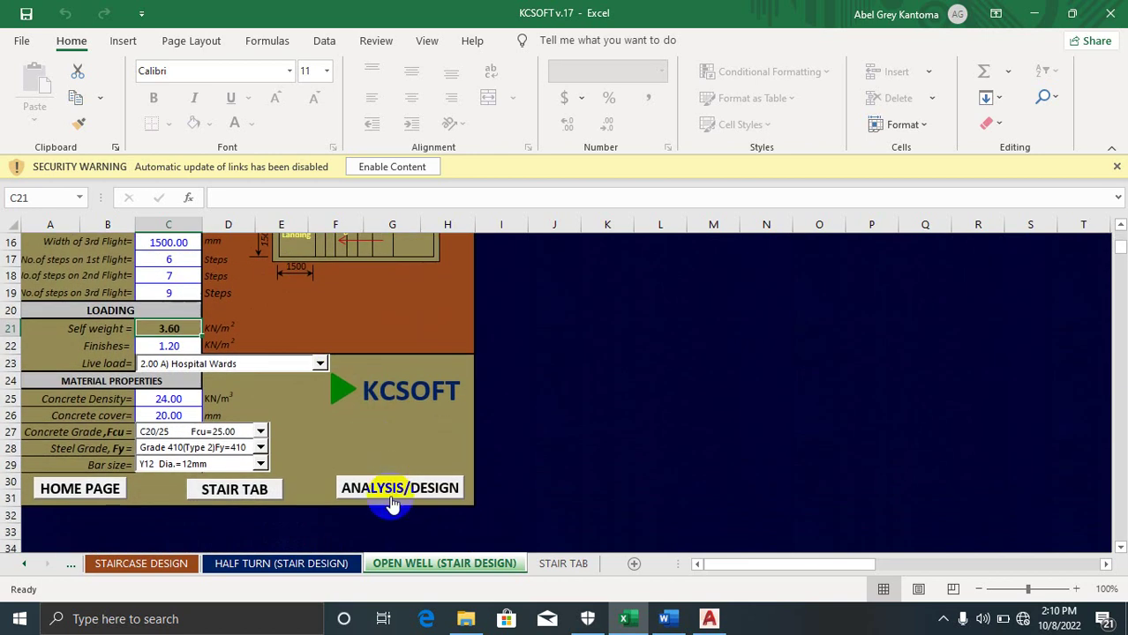
scroll(292, 415, up, 1)
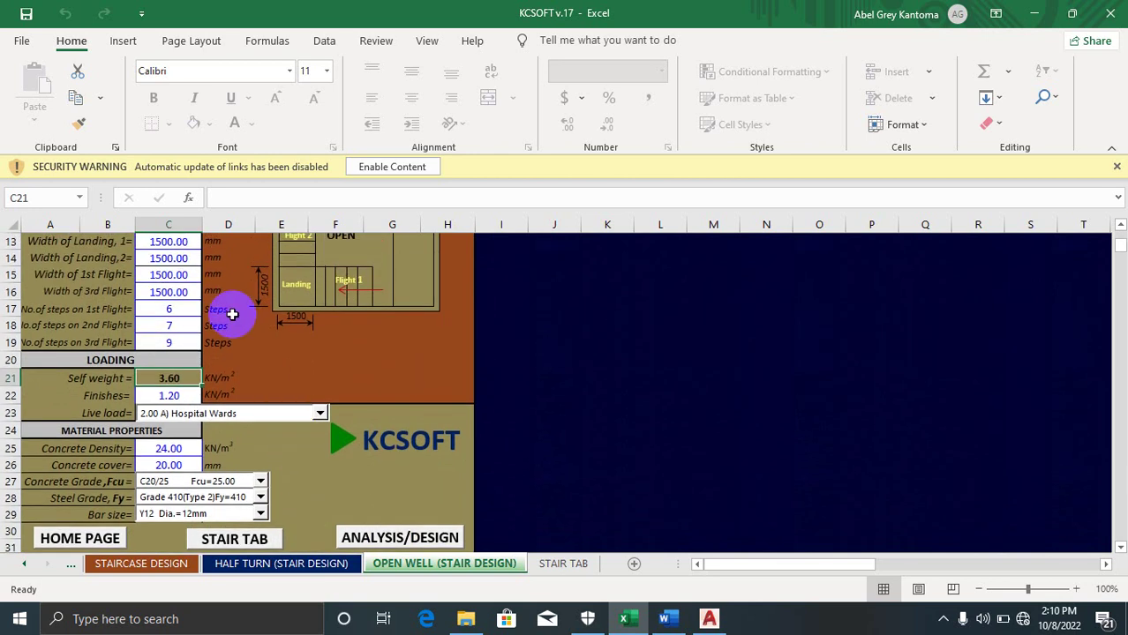
scroll(230, 314, up, 2)
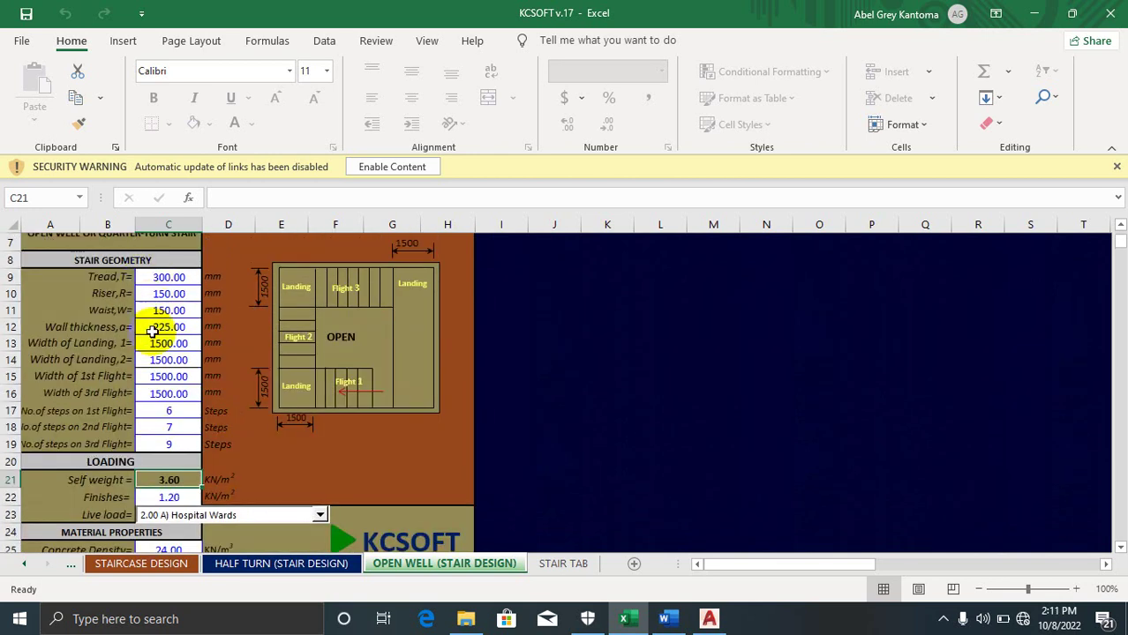
scroll(334, 434, down, 4)
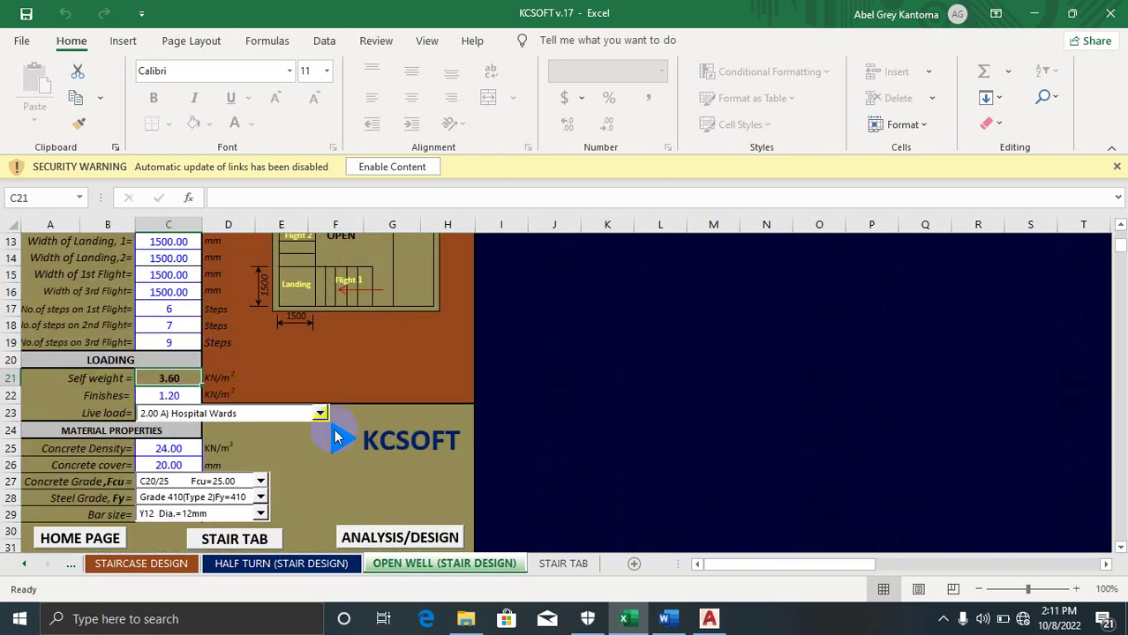
click(378, 442)
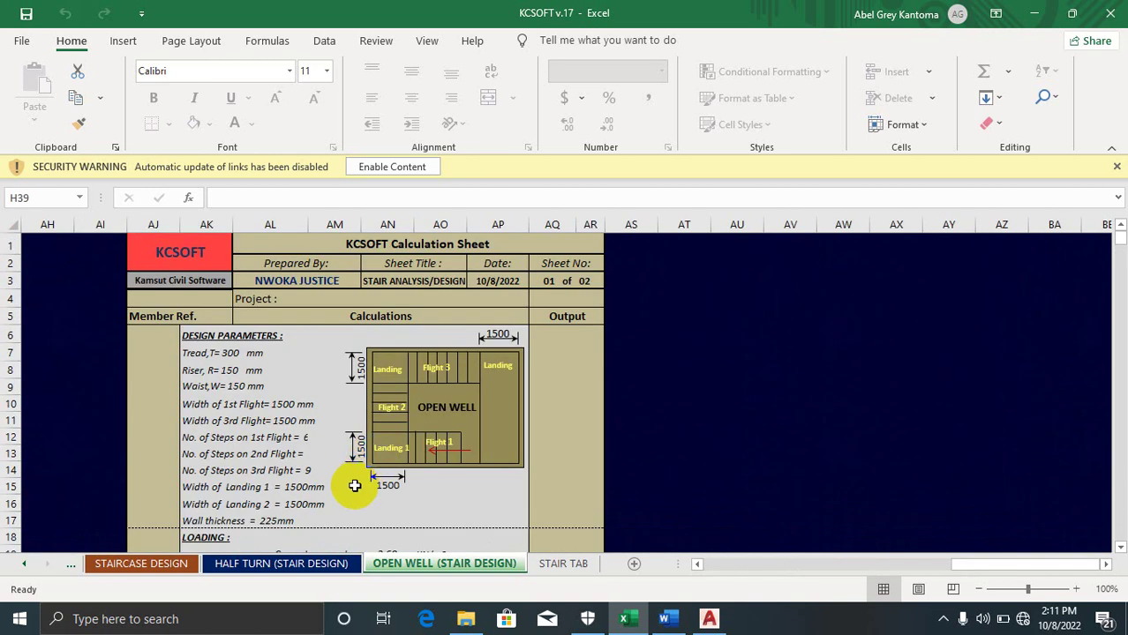
Examine the calculation sheet's design parameters, loading, flight and landing reinforcement, and deflection check
scroll(371, 417, down, 2)
scroll(370, 410, down, 11)
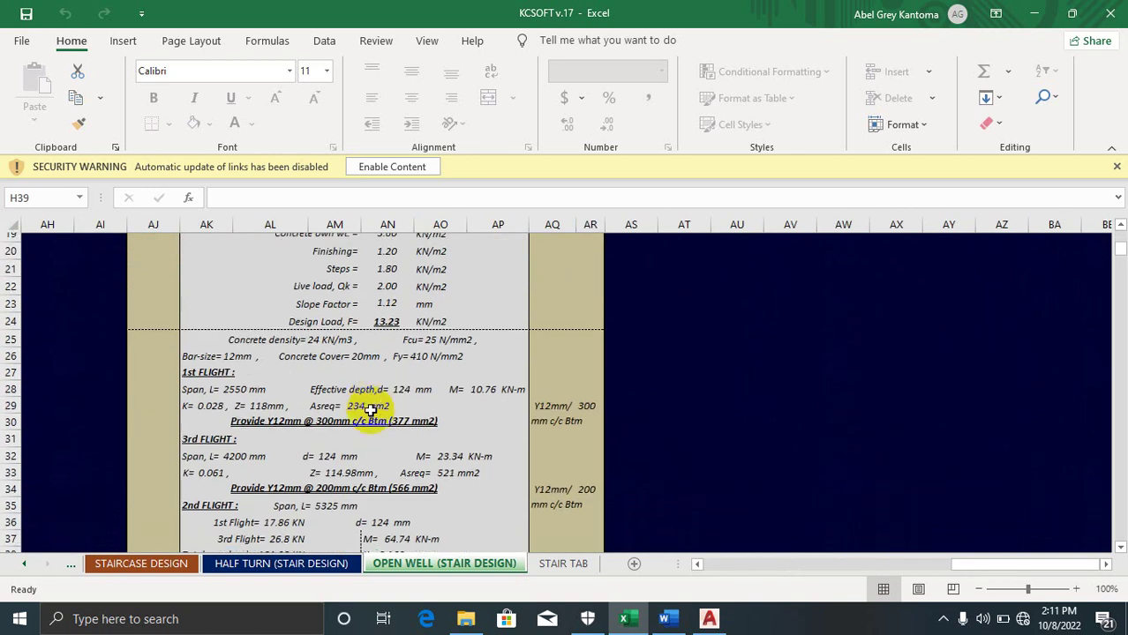
scroll(370, 408, up, 10)
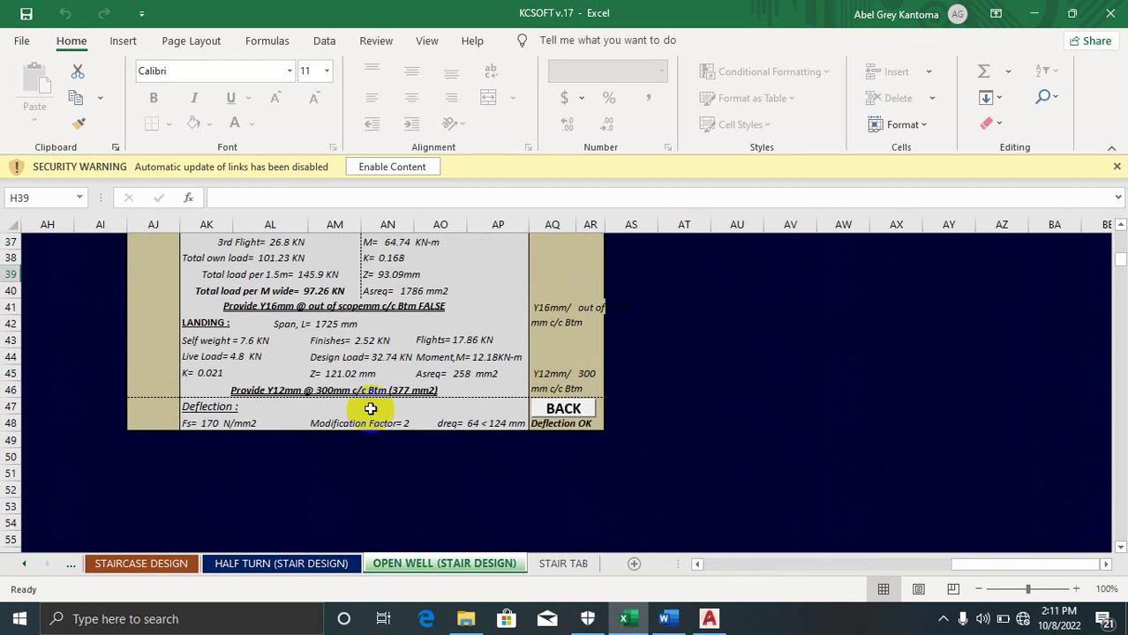
scroll(372, 407, up, 3)
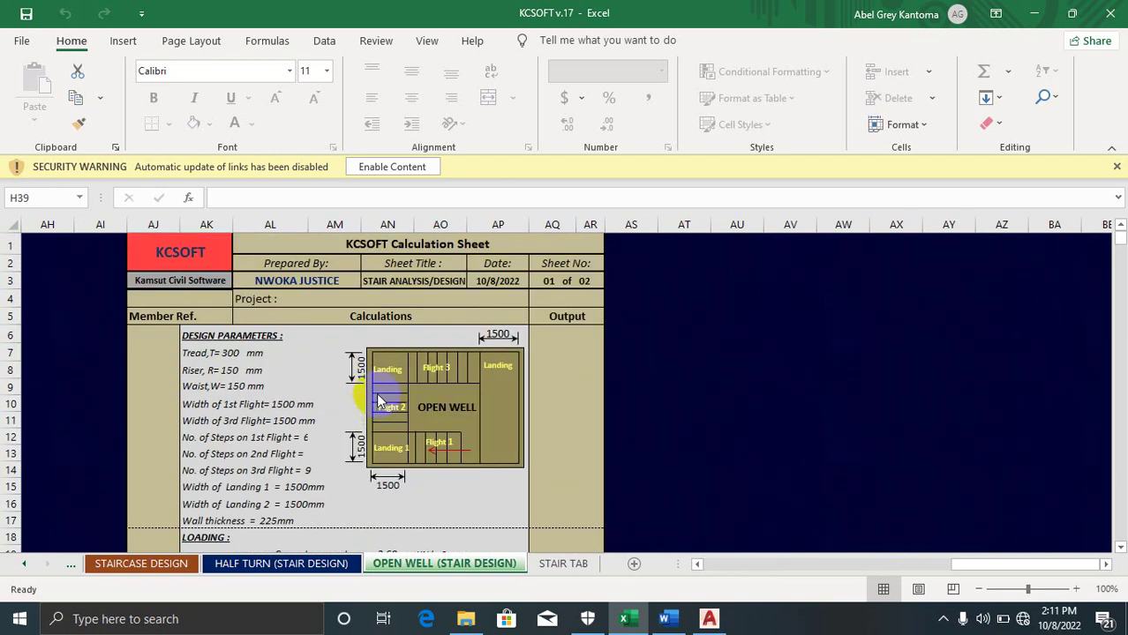
scroll(377, 402, down, 2)
scroll(377, 394, down, 7)
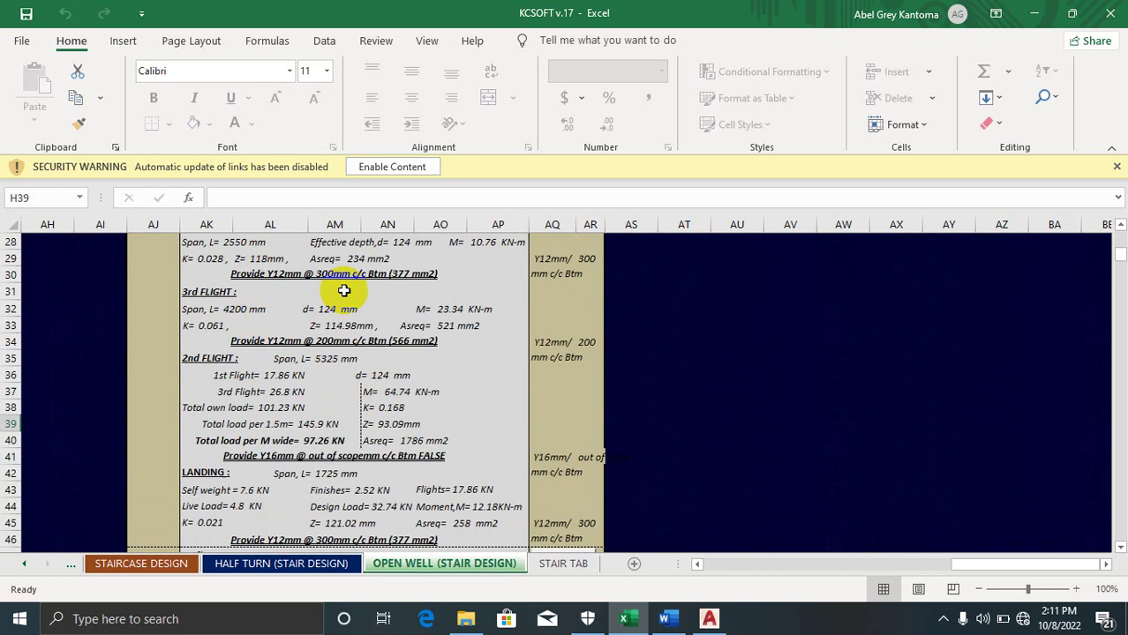
scroll(344, 291, up, 5)
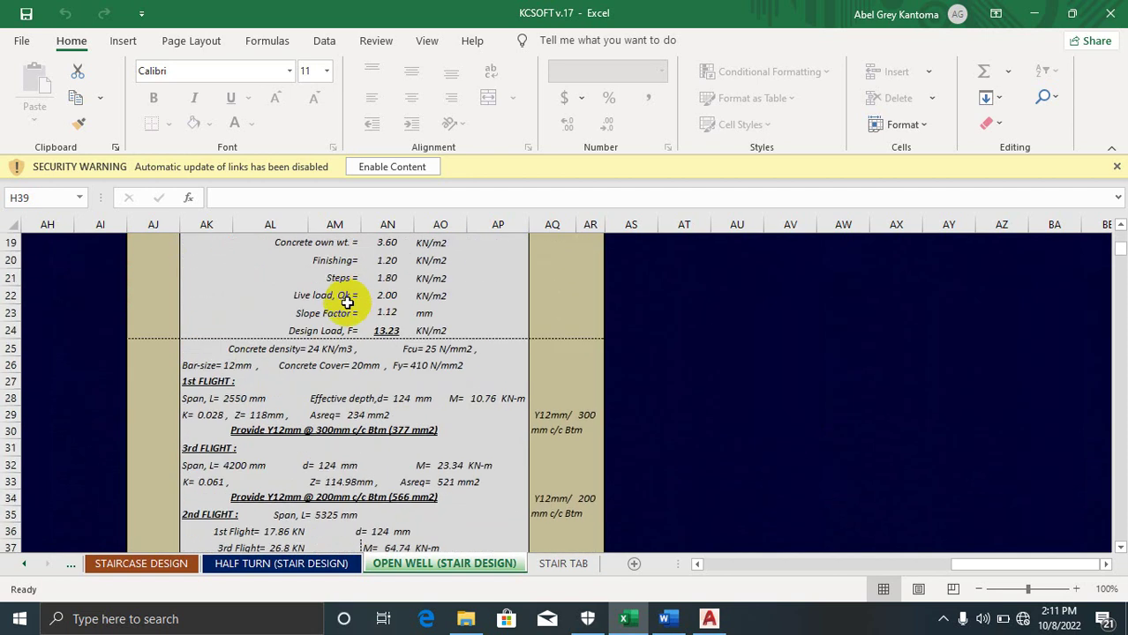
scroll(300, 328, up, 2)
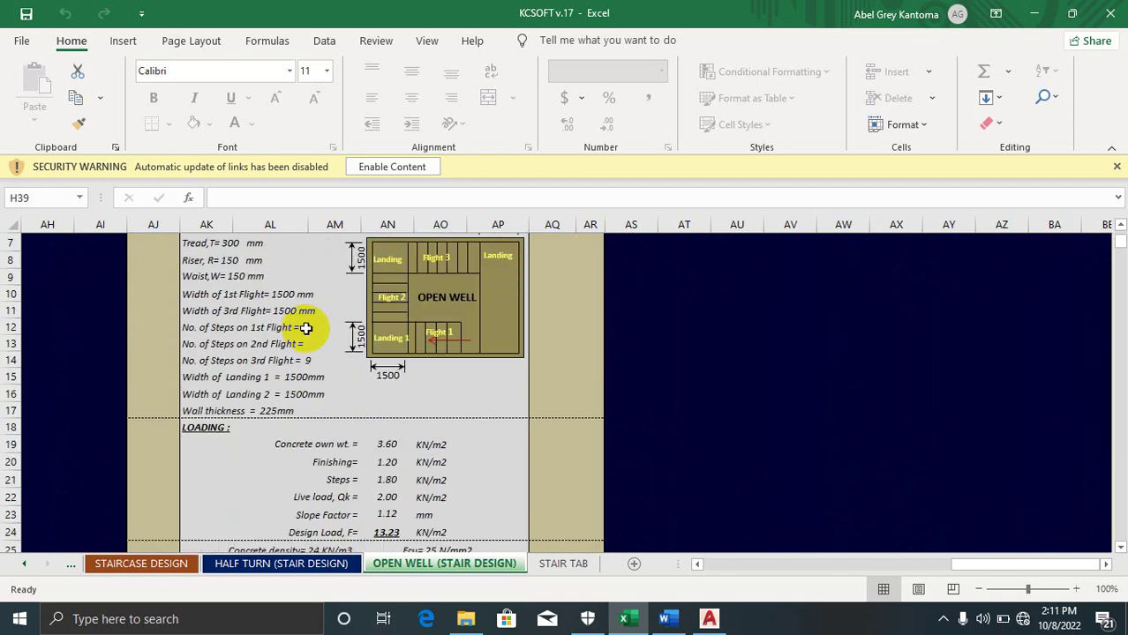
scroll(304, 328, up, 2)
scroll(303, 328, down, 11)
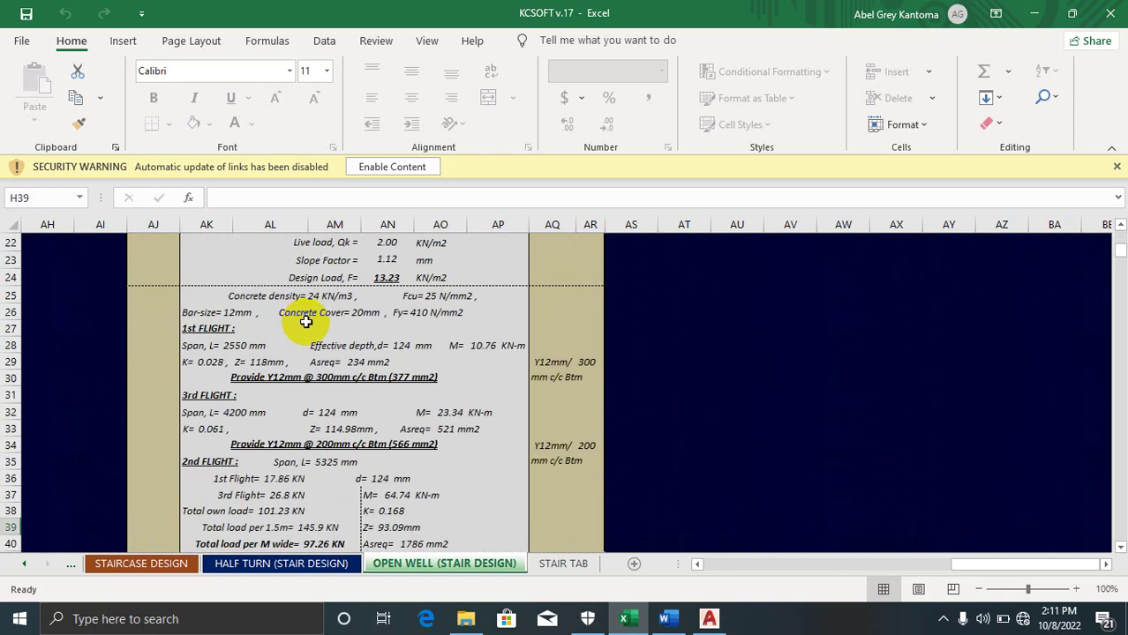
scroll(305, 323, down, 2)
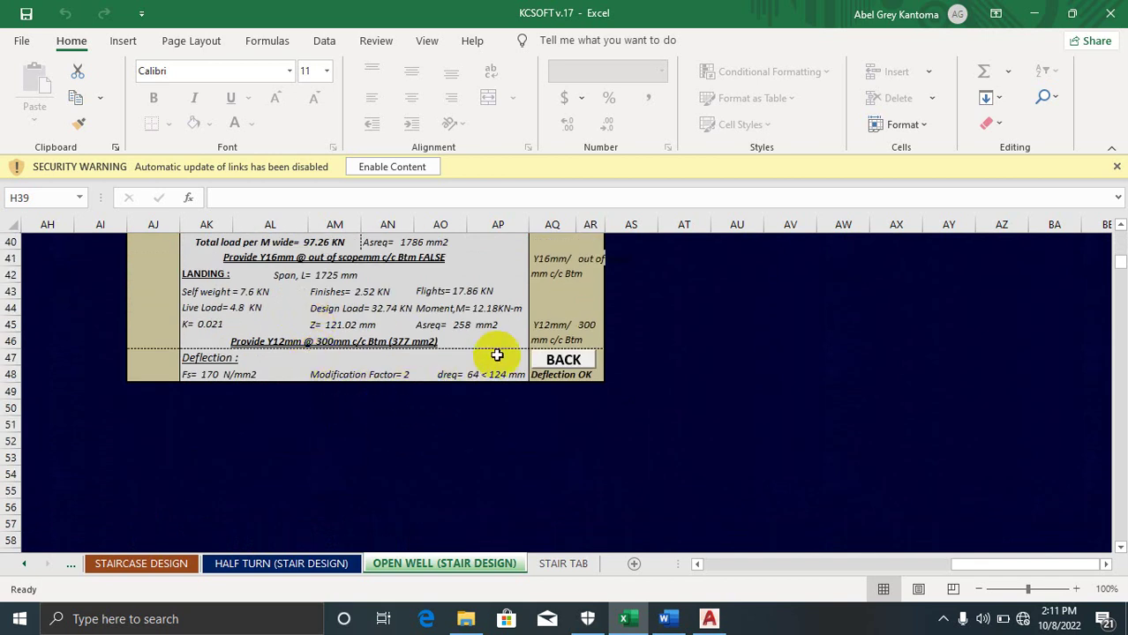
click(564, 369)
scroll(569, 362, up, 12)
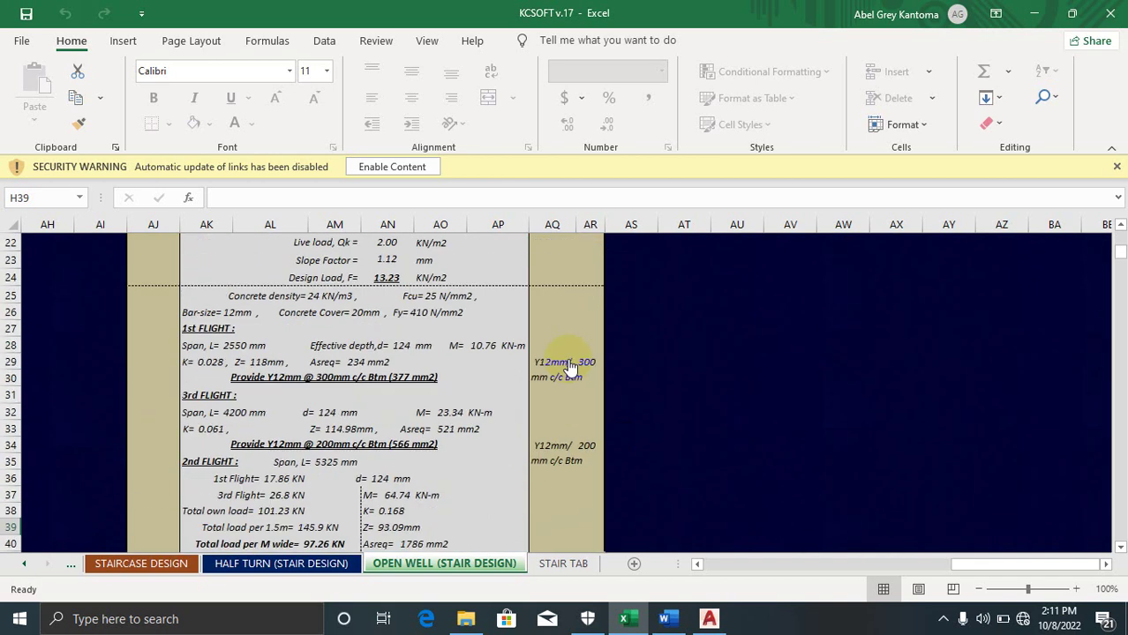
scroll(567, 359, up, 1)
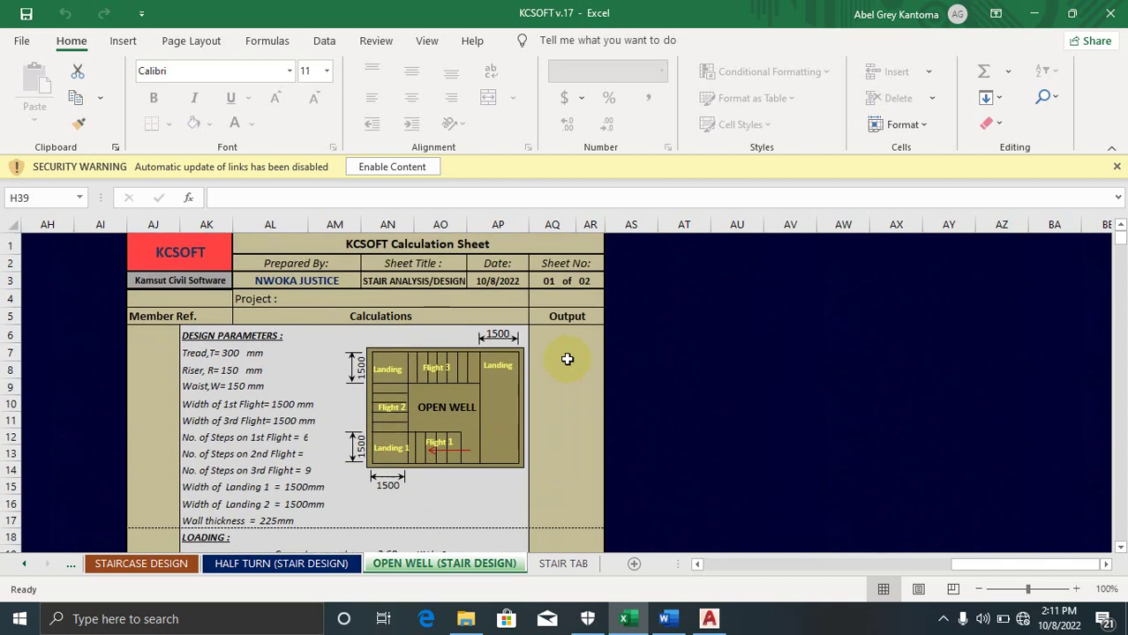
scroll(568, 359, down, 13)
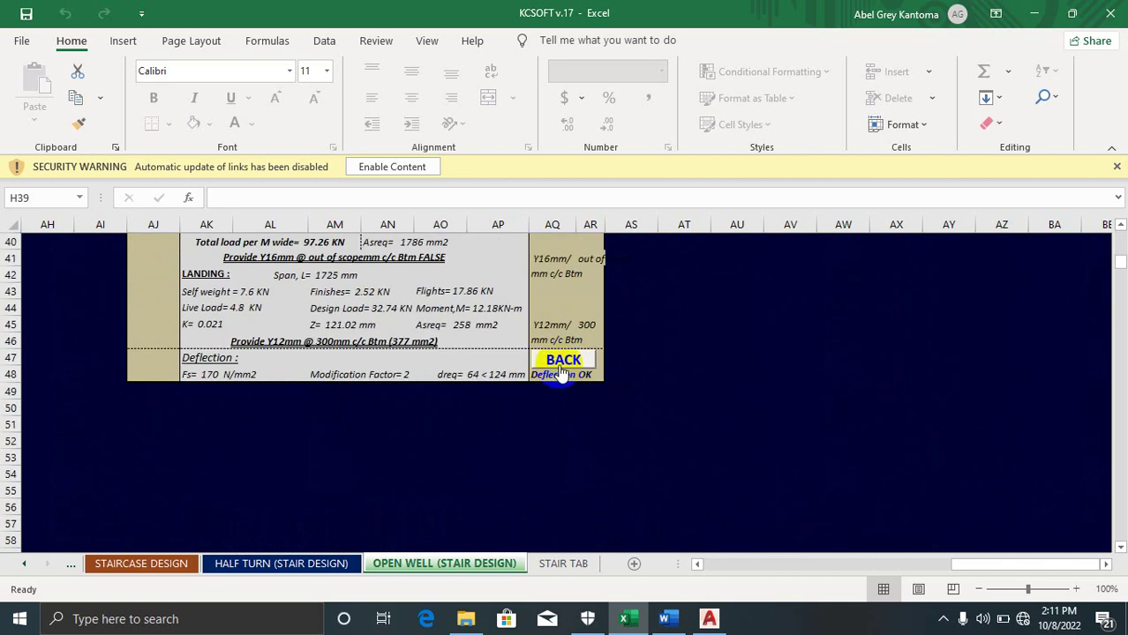
Return to the open well staircase's input data and rerun its analysis and design
click(562, 361)
scroll(428, 408, down, 8)
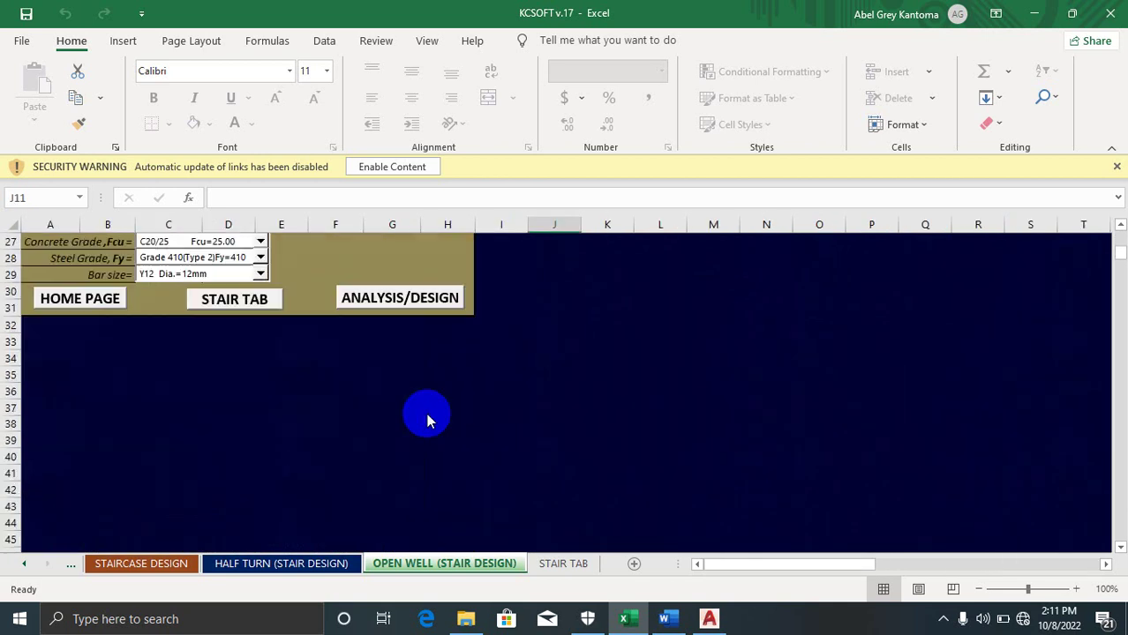
scroll(427, 404, up, 1)
scroll(426, 402, up, 1)
click(408, 406)
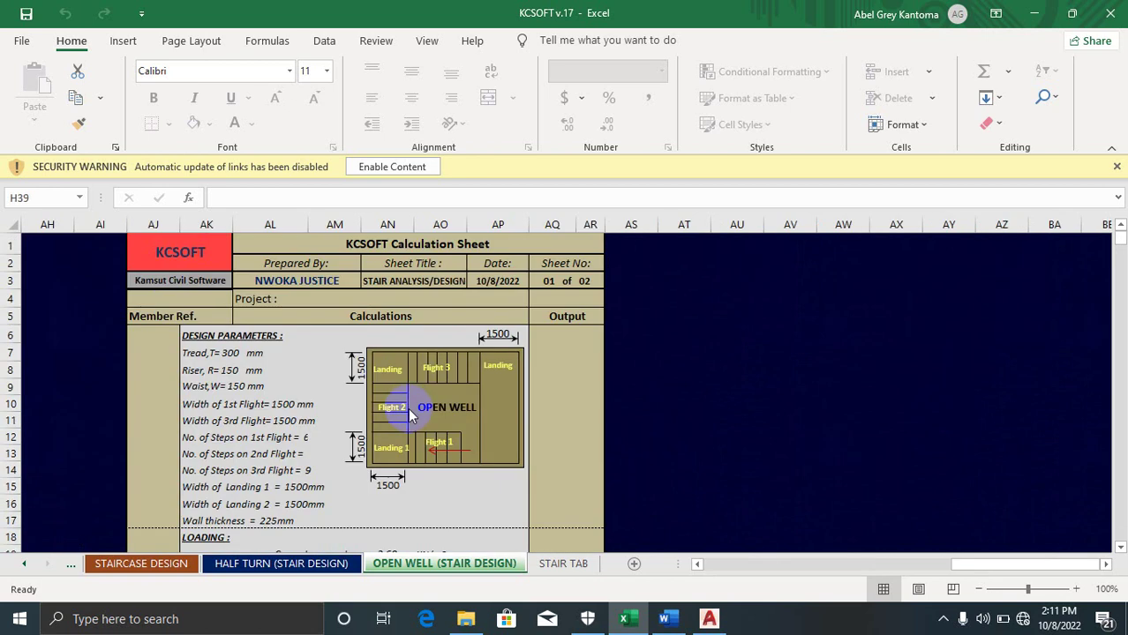
Recheck the open well calculation sheet's design parameters, loading, flight and landing reinforcement, outputs, and deflection check
scroll(454, 405, down, 4)
scroll(454, 406, down, 8)
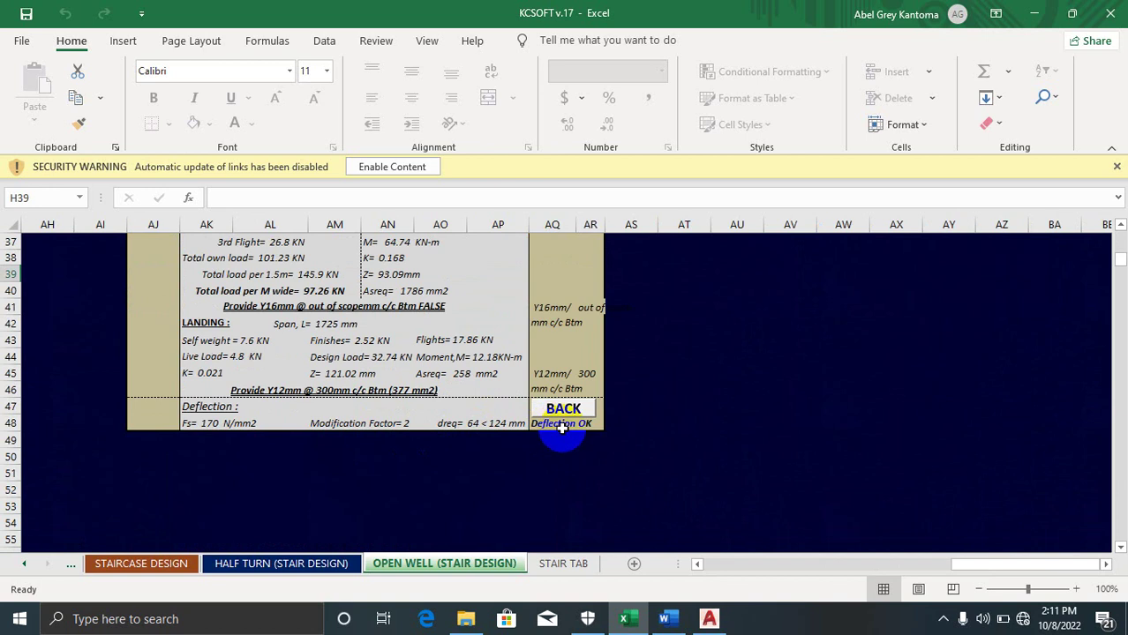
scroll(560, 430, down, 10)
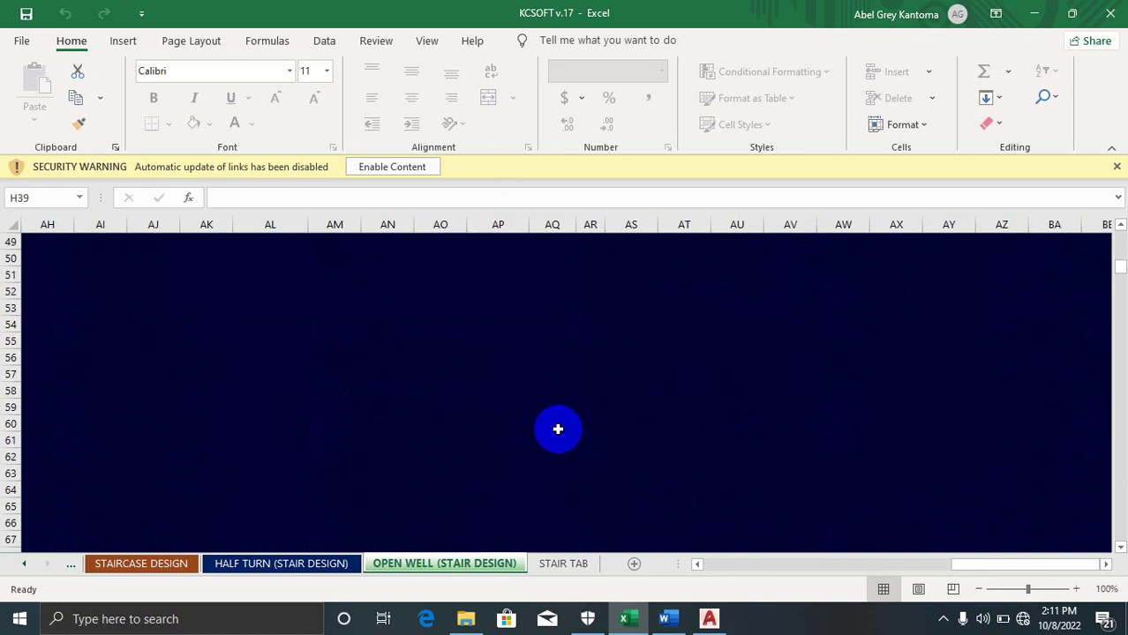
scroll(548, 423, up, 20)
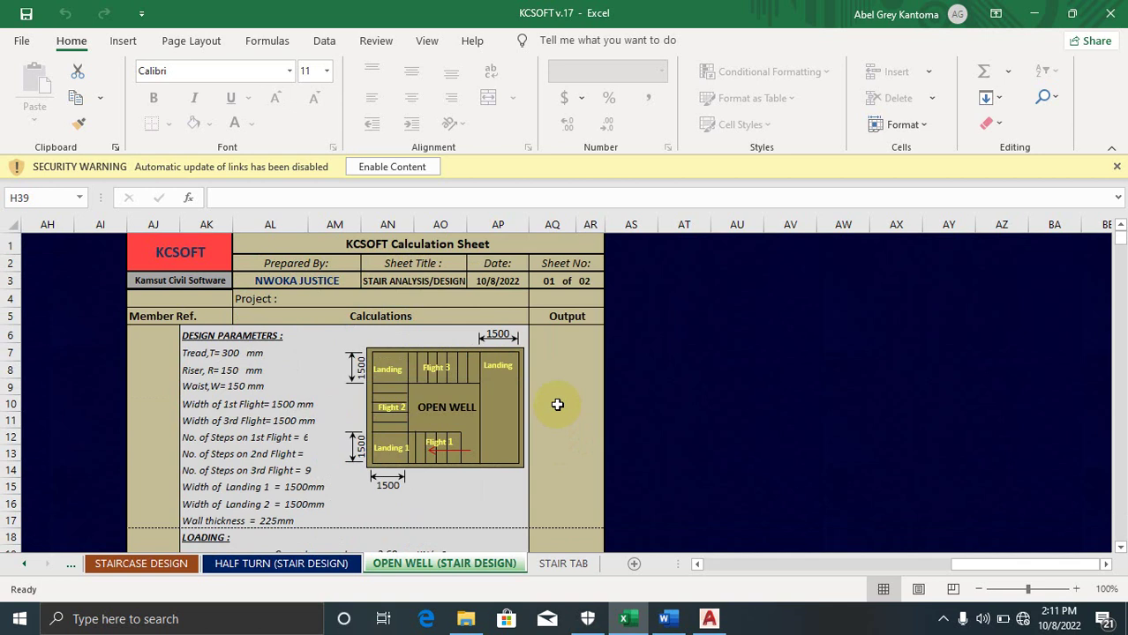
click(566, 318)
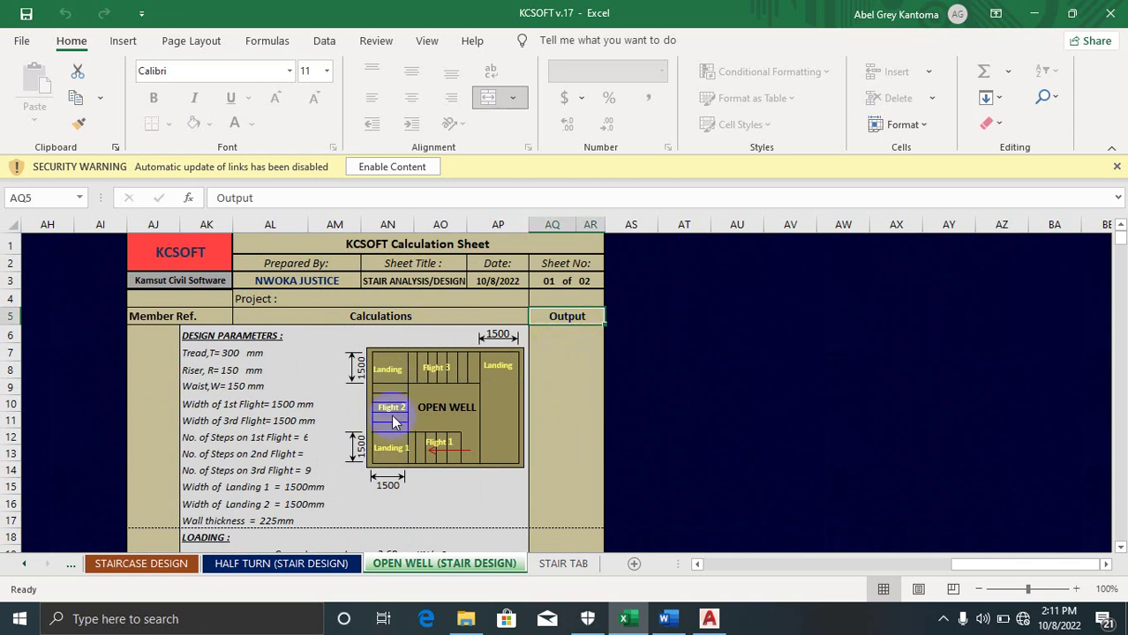
scroll(397, 396, down, 5)
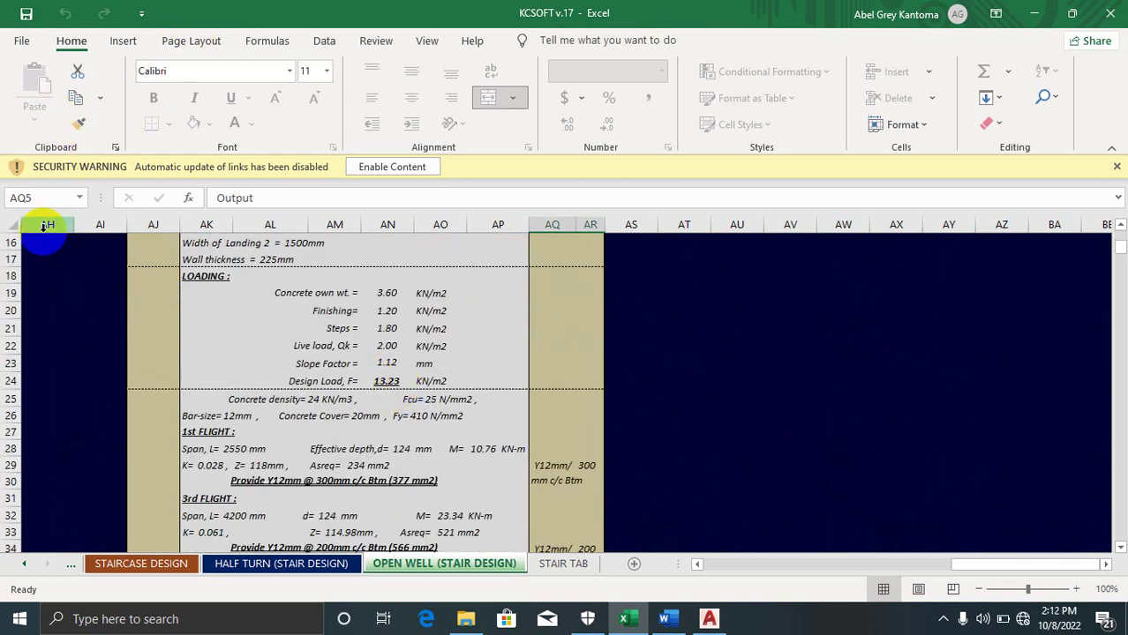
Close the workbook without saving its changes and reopen KCSOFT v.17
click(1114, 13)
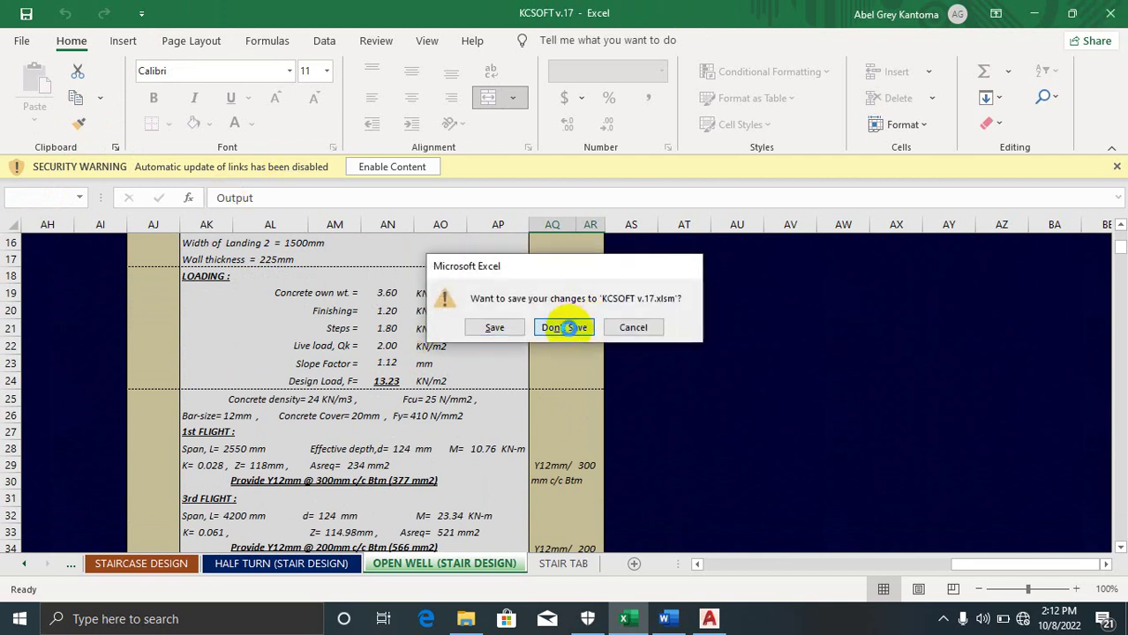
click(565, 326)
double_click(351, 200)
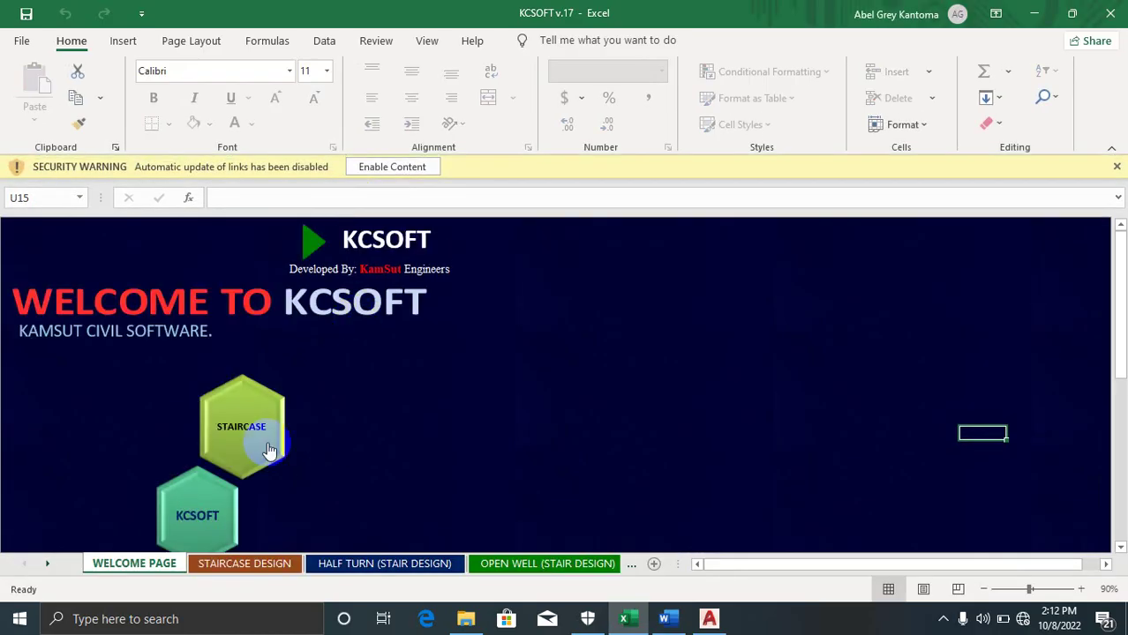
Open the straight flight staircase design and set its tread to 300 mm
click(269, 450)
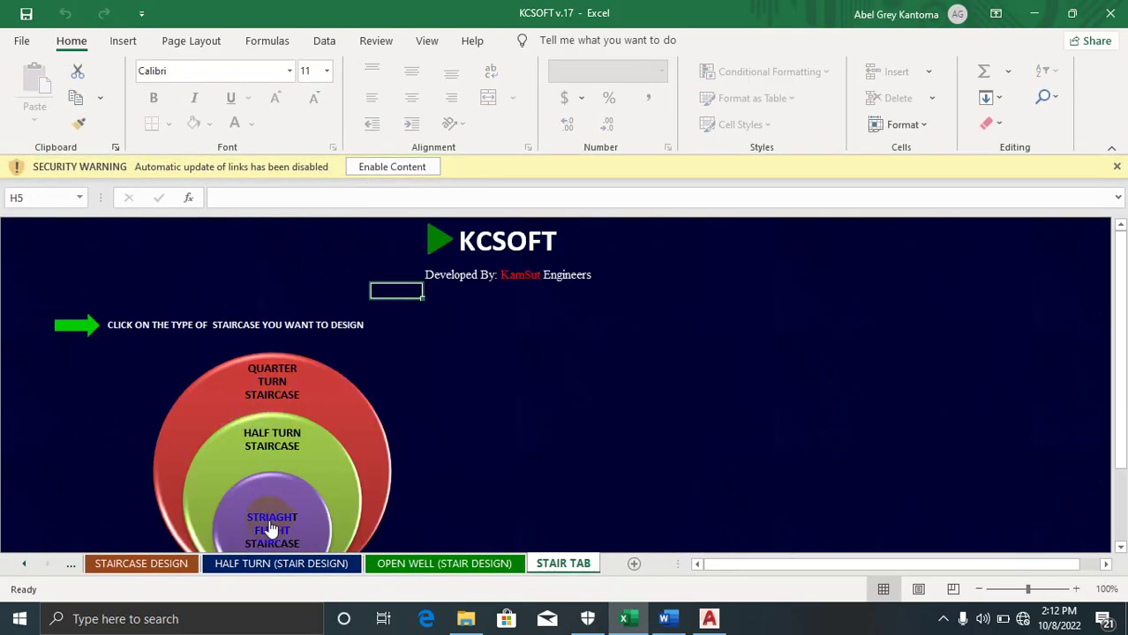
click(270, 519)
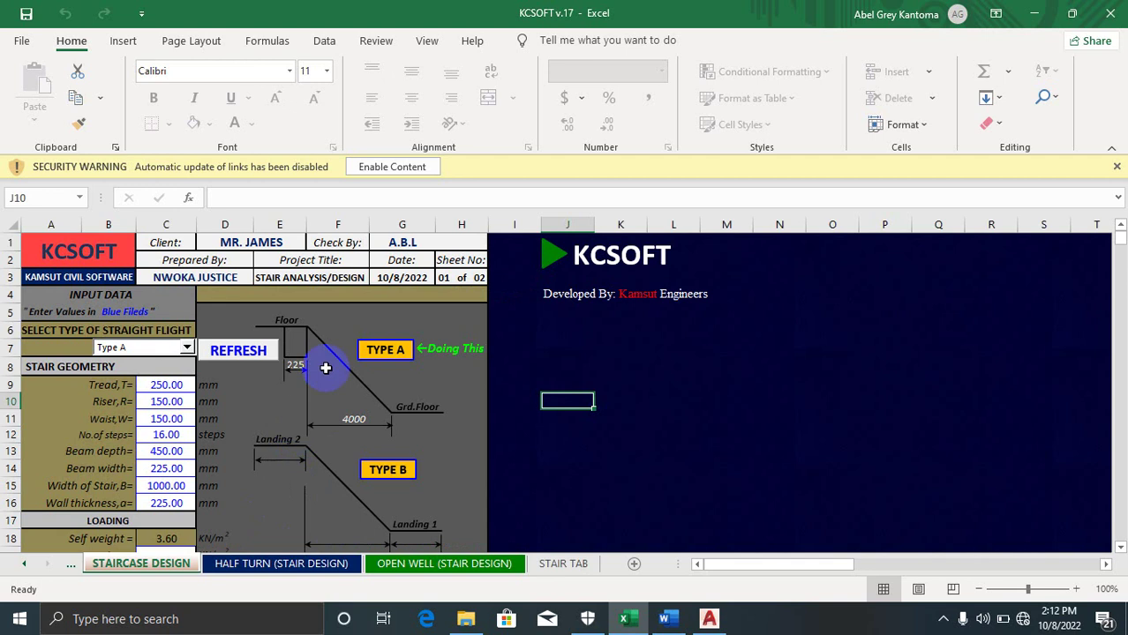
scroll(309, 371, down, 1)
click(164, 334)
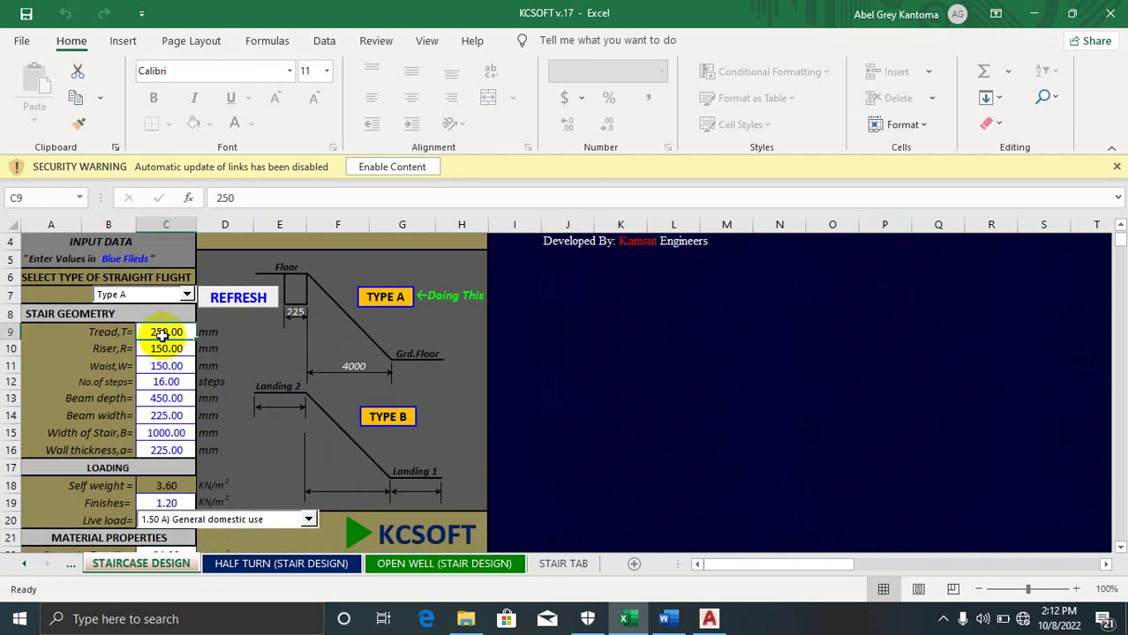
double_click(166, 331)
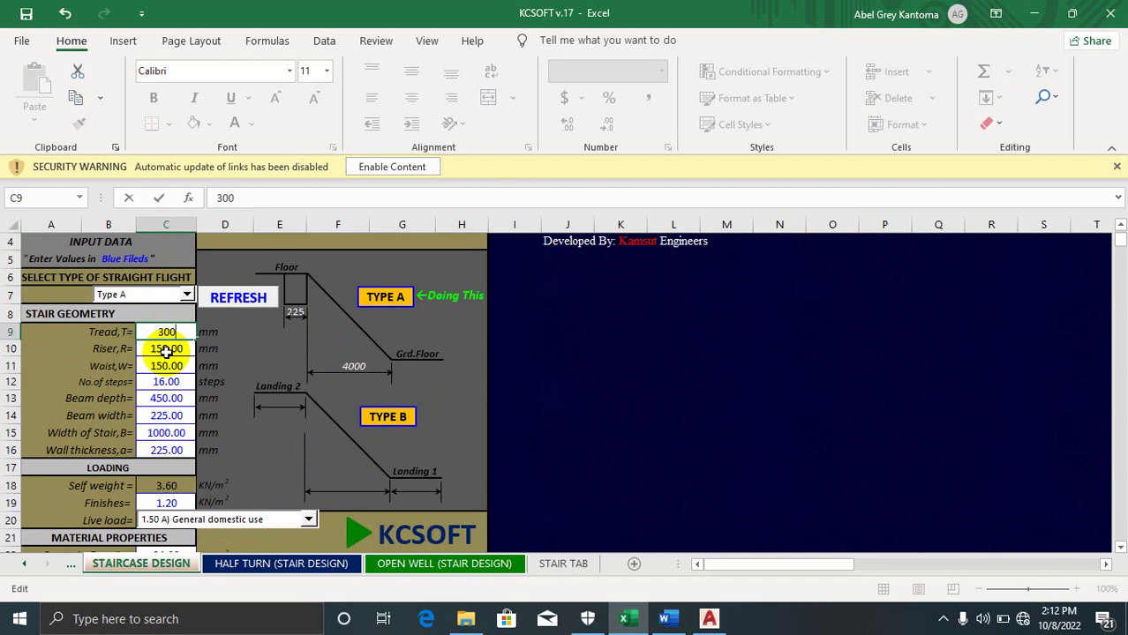
click(166, 352)
Check the straight flight's waist and beam depth, and set its number of steps to 20
click(165, 369)
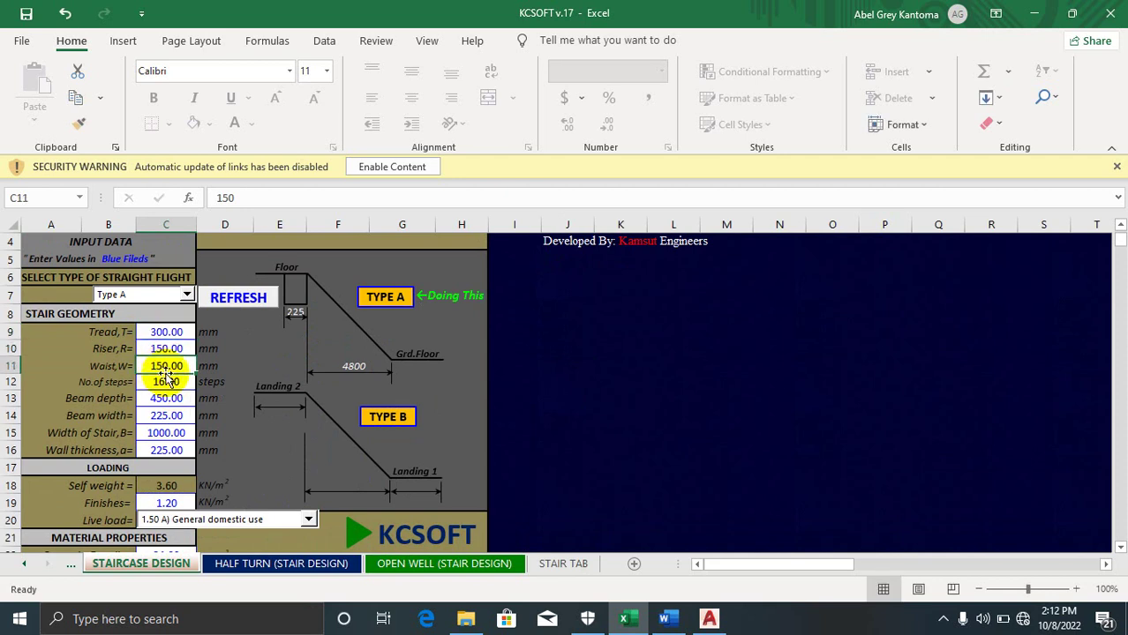
click(166, 380)
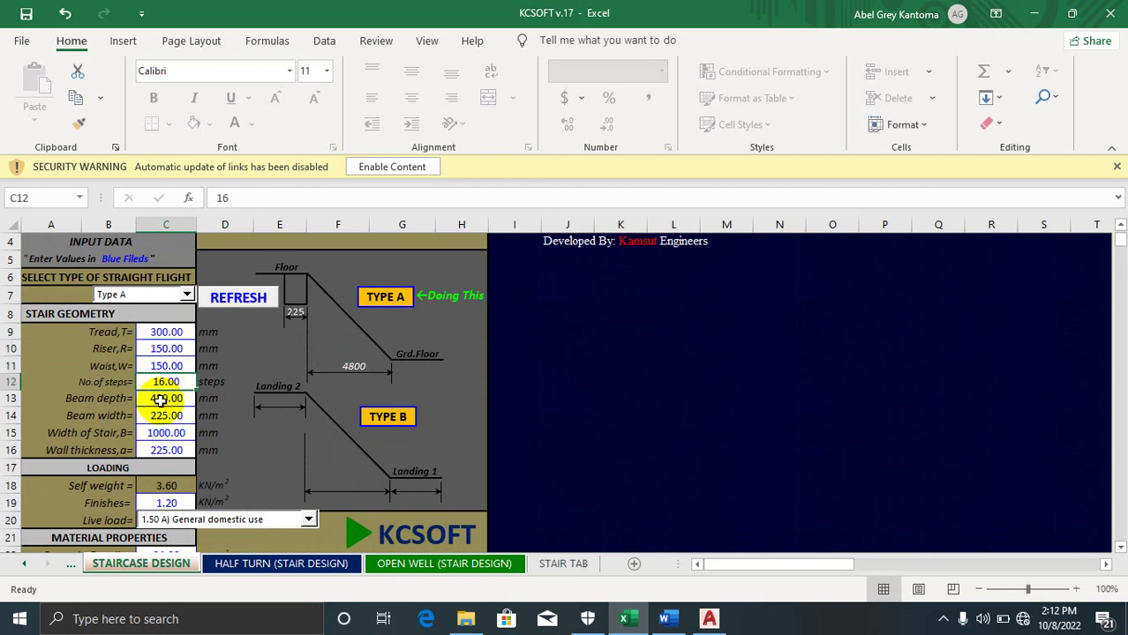
click(157, 399)
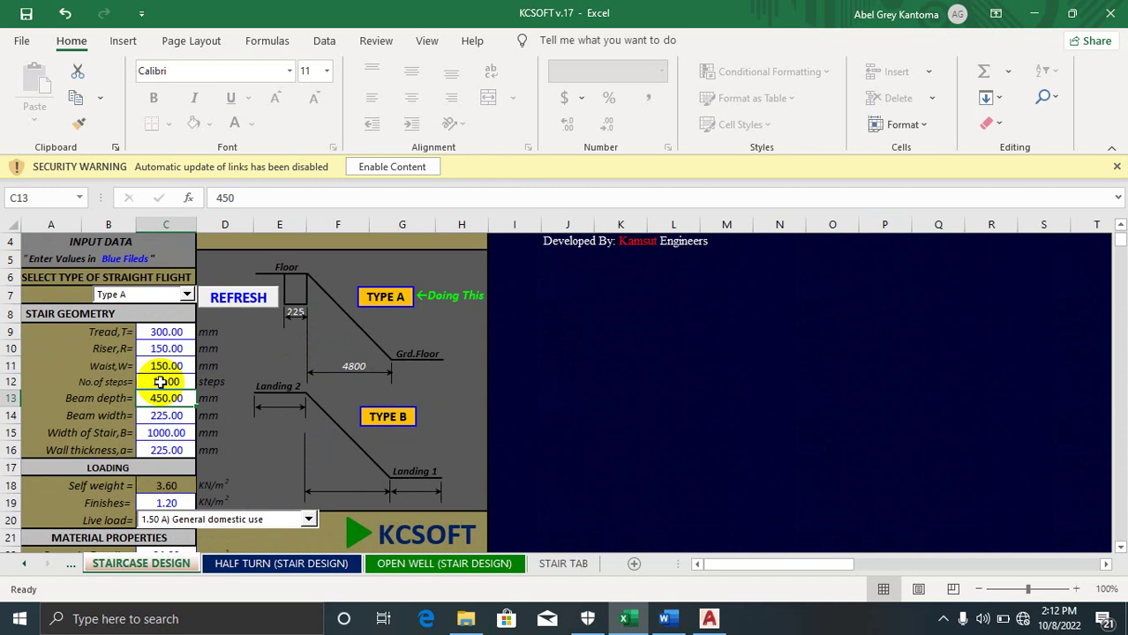
double_click(165, 381)
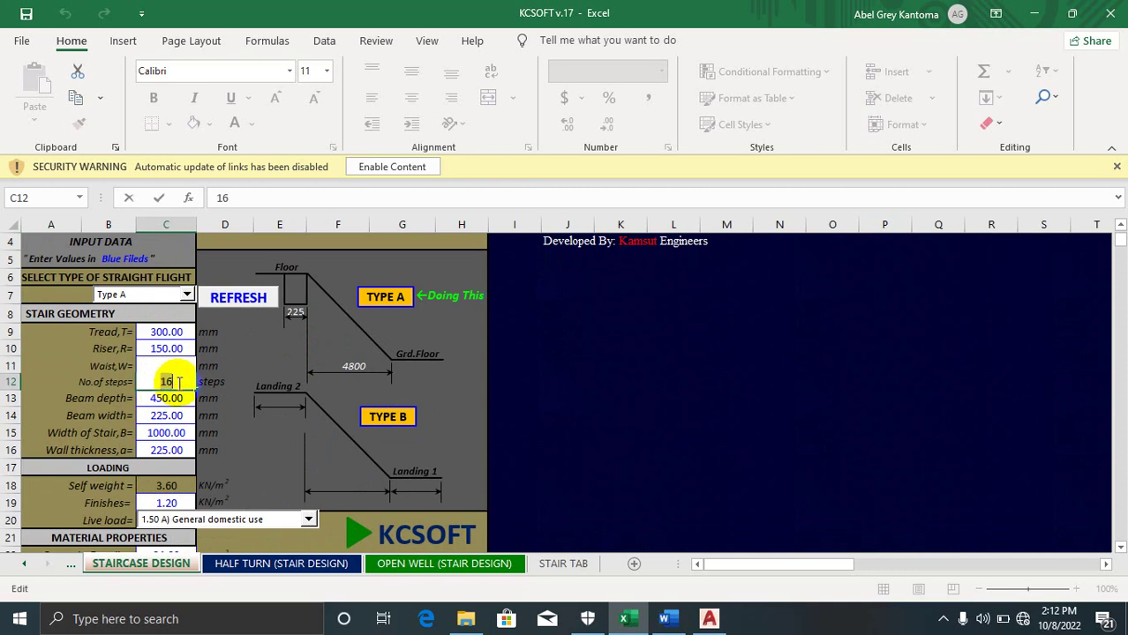
text(20)
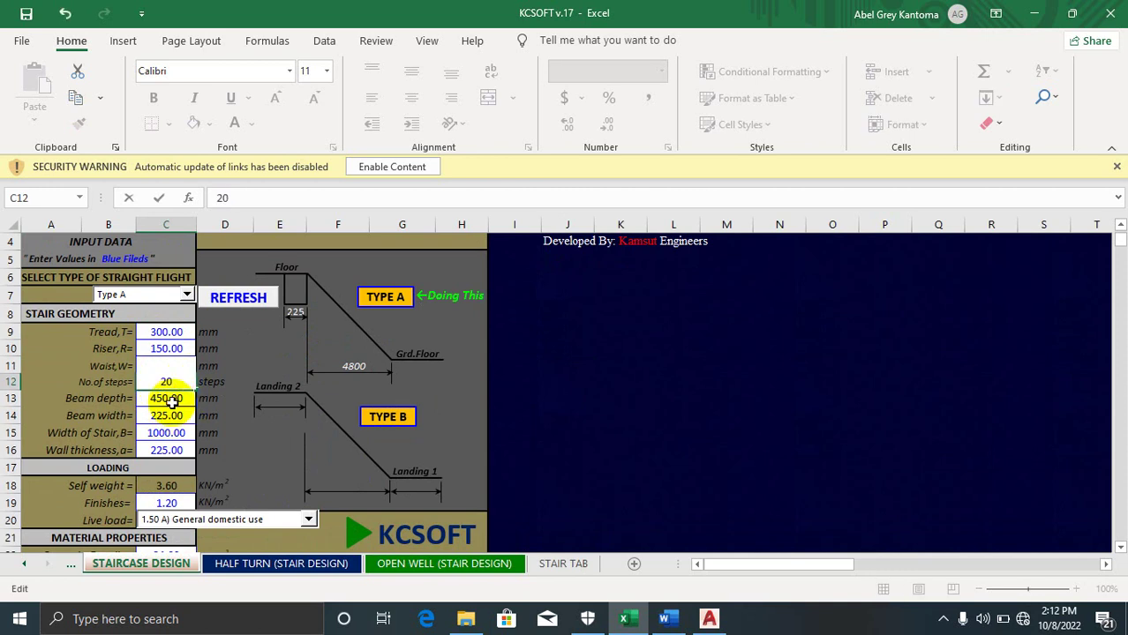
click(172, 399)
Review the remaining straight flight geometry, loading and material properties, and run the analysis and design
click(165, 416)
click(166, 433)
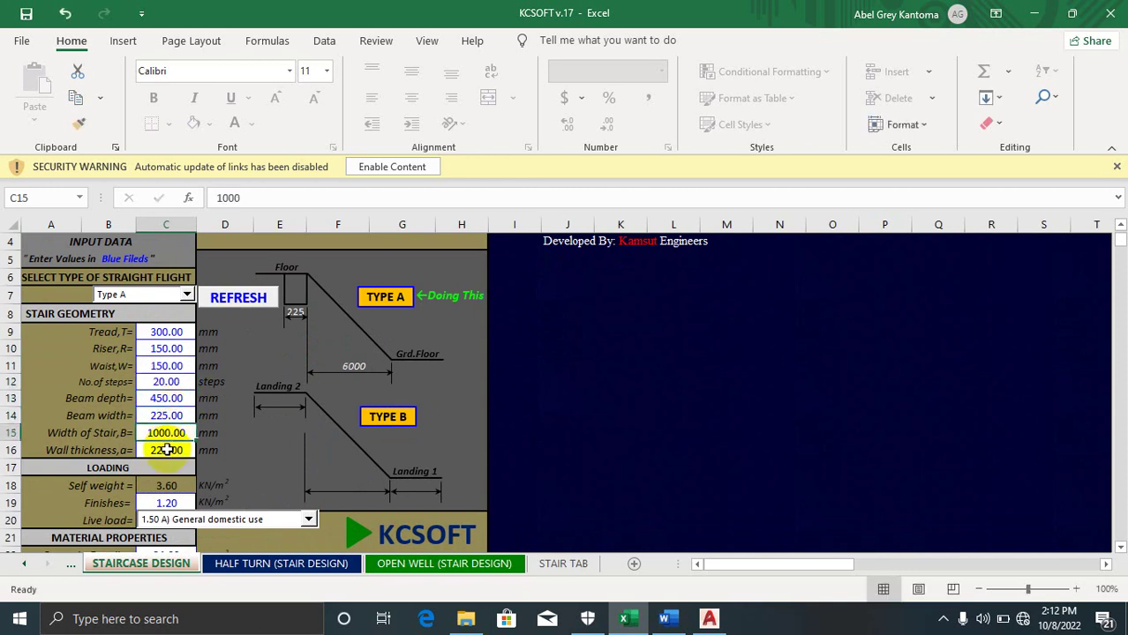
click(166, 451)
scroll(179, 380, down, 2)
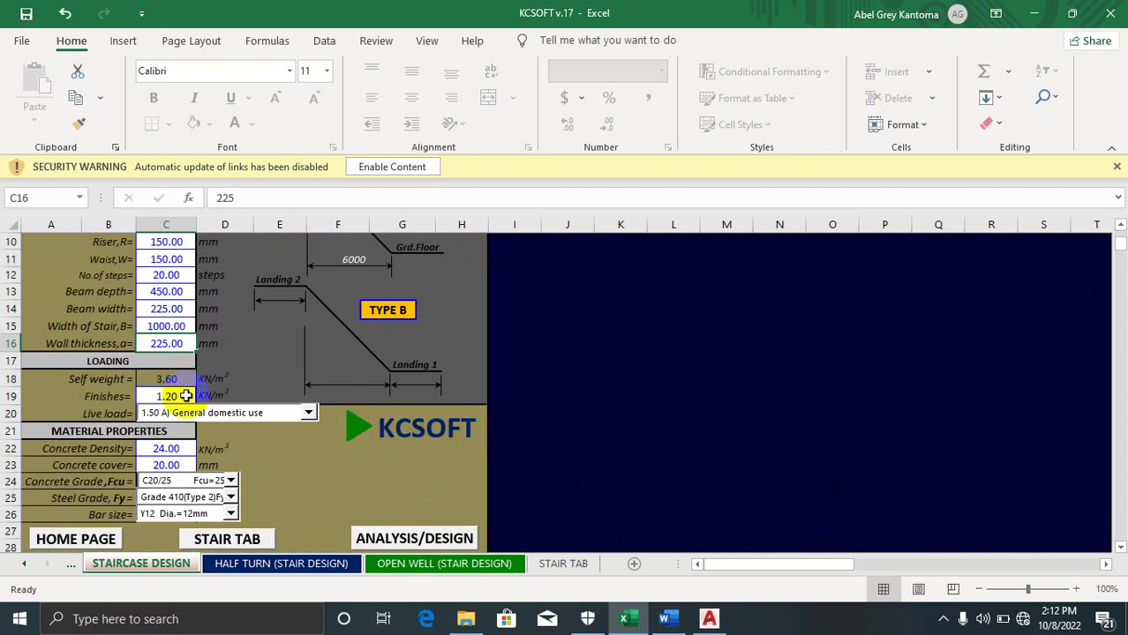
scroll(218, 397, down, 1)
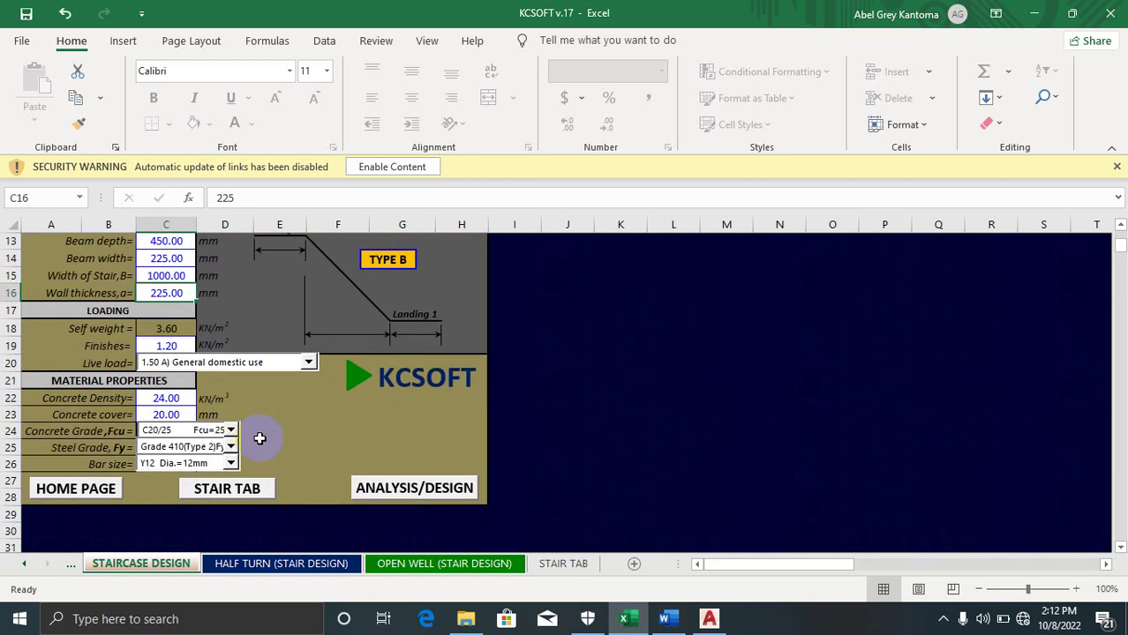
click(399, 499)
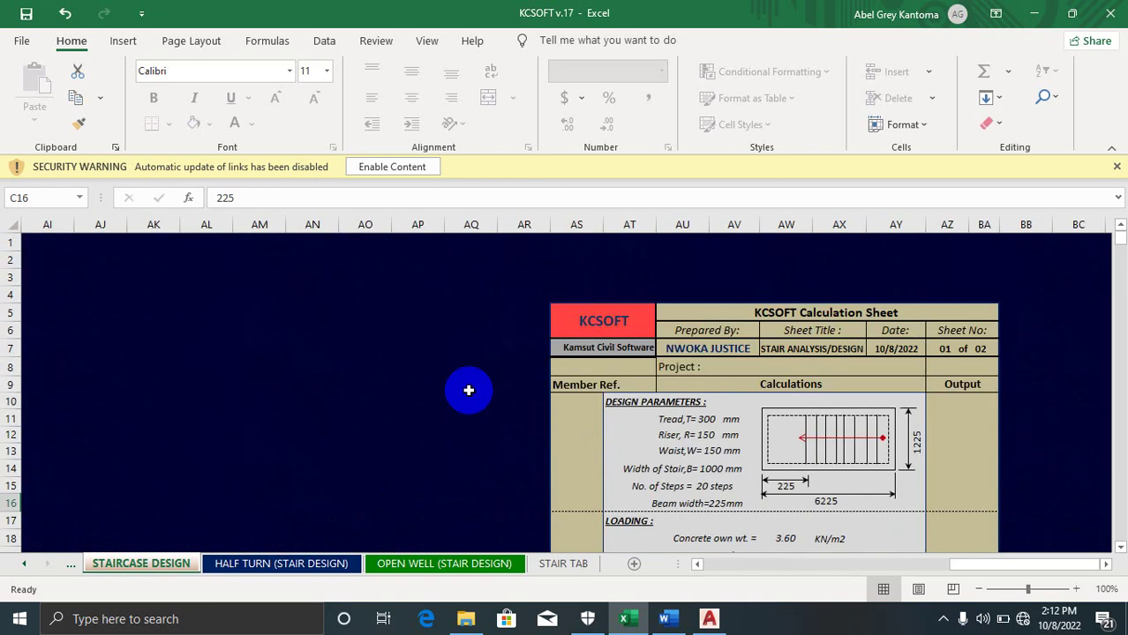
Examine the straight flight calculation sheet's design parameters, loading, flight reinforcement, deflection check and detailing sketch
scroll(520, 347, down, 5)
scroll(520, 347, down, 7)
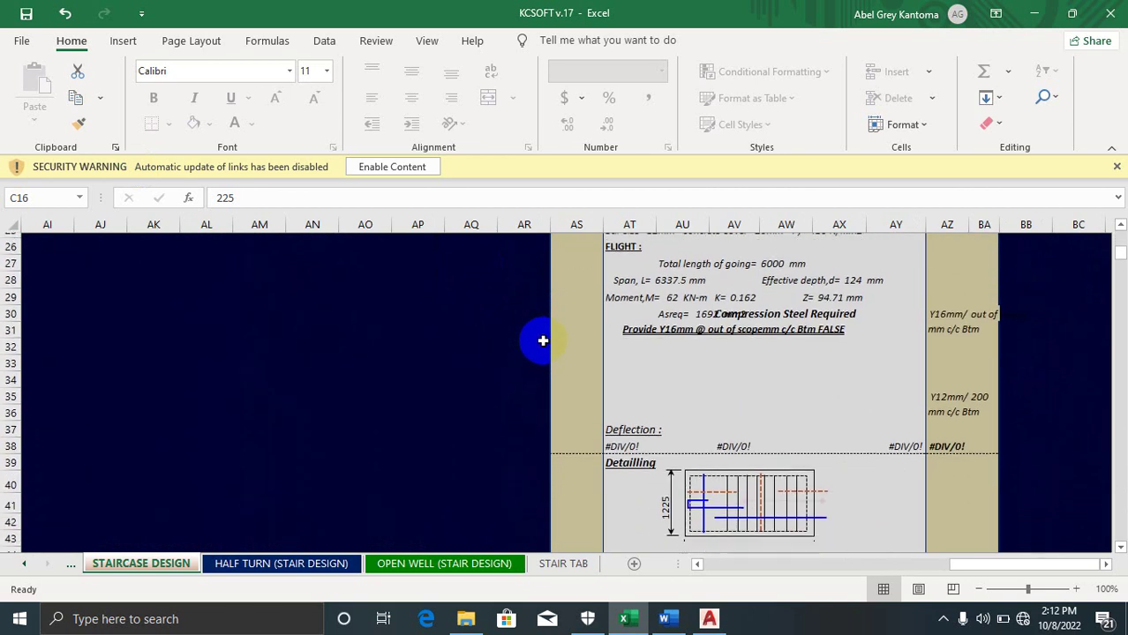
scroll(551, 328, up, 2)
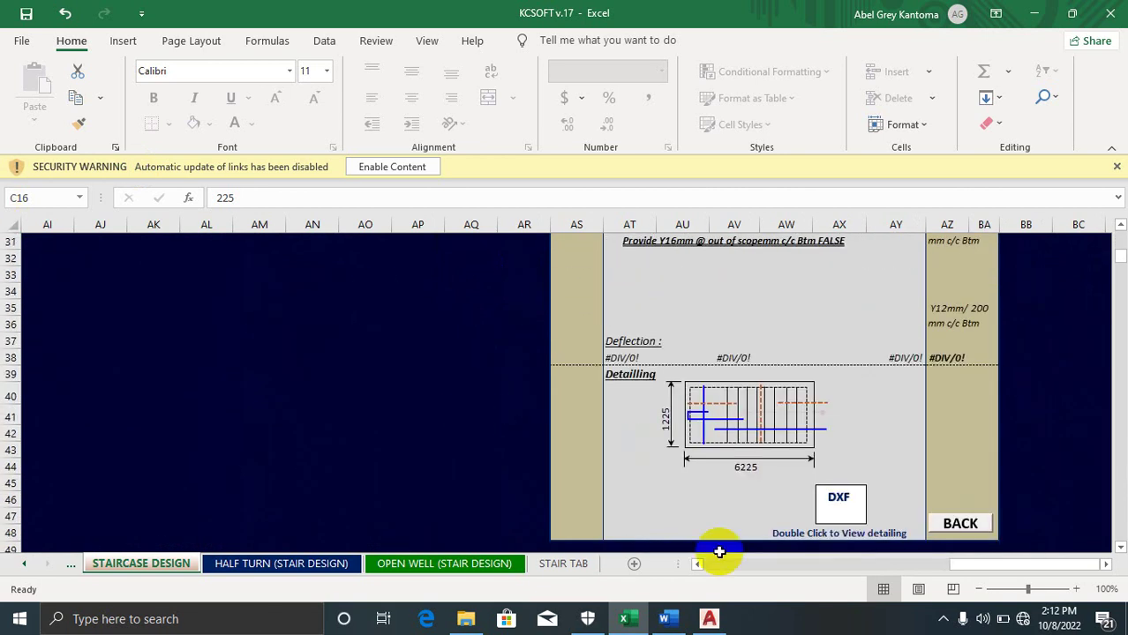
scroll(675, 395, up, 3)
scroll(682, 388, up, 5)
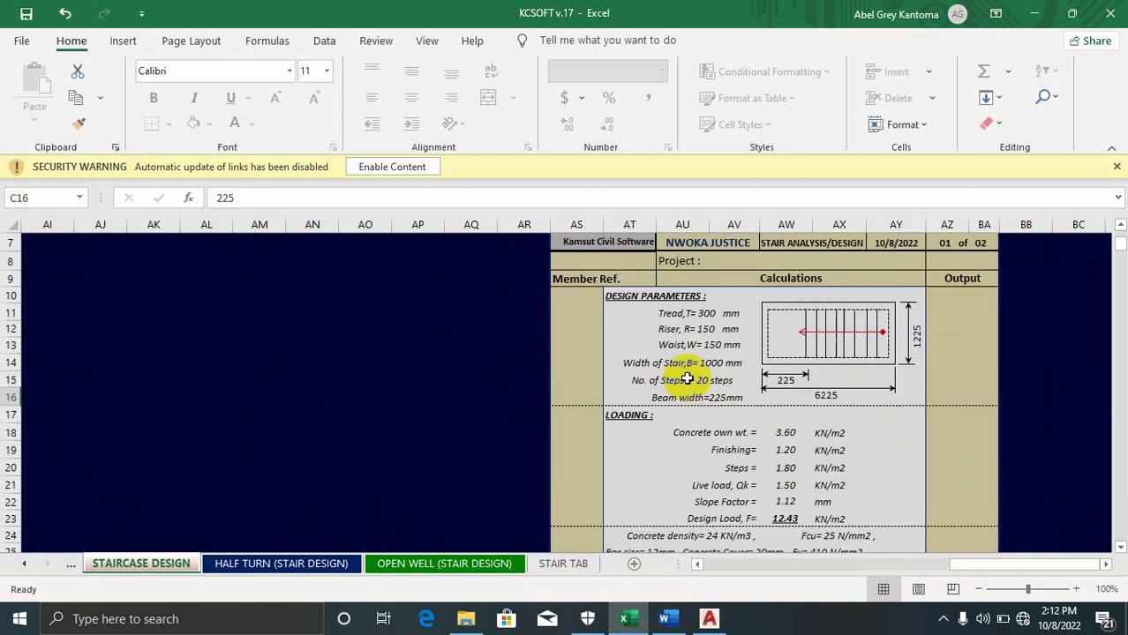
scroll(693, 369, up, 2)
scroll(696, 367, down, 10)
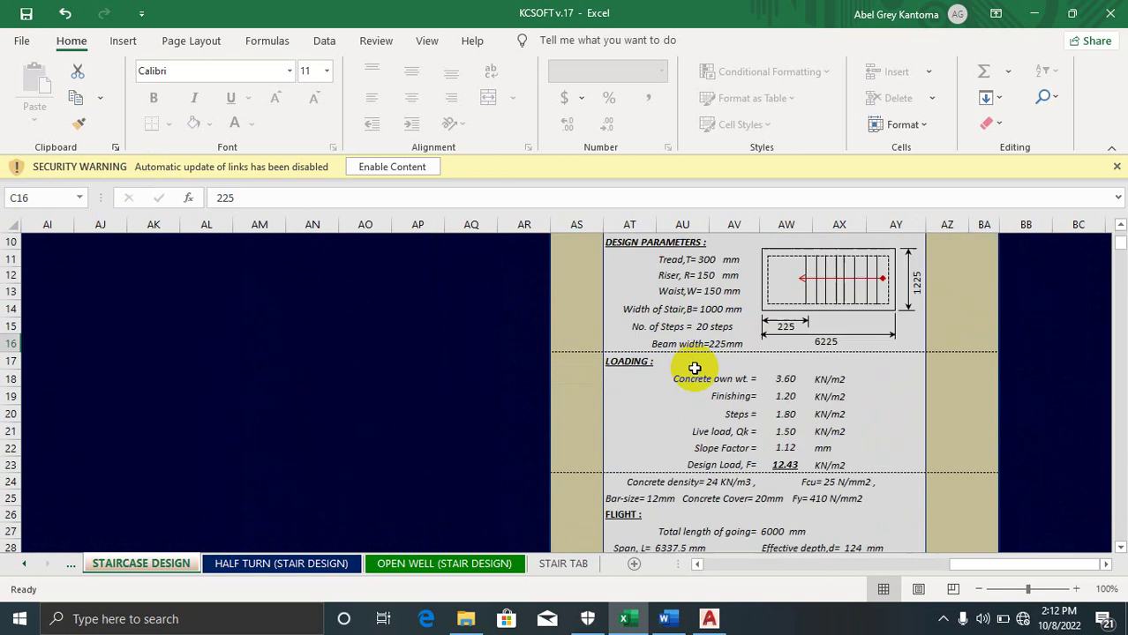
scroll(699, 361, down, 1)
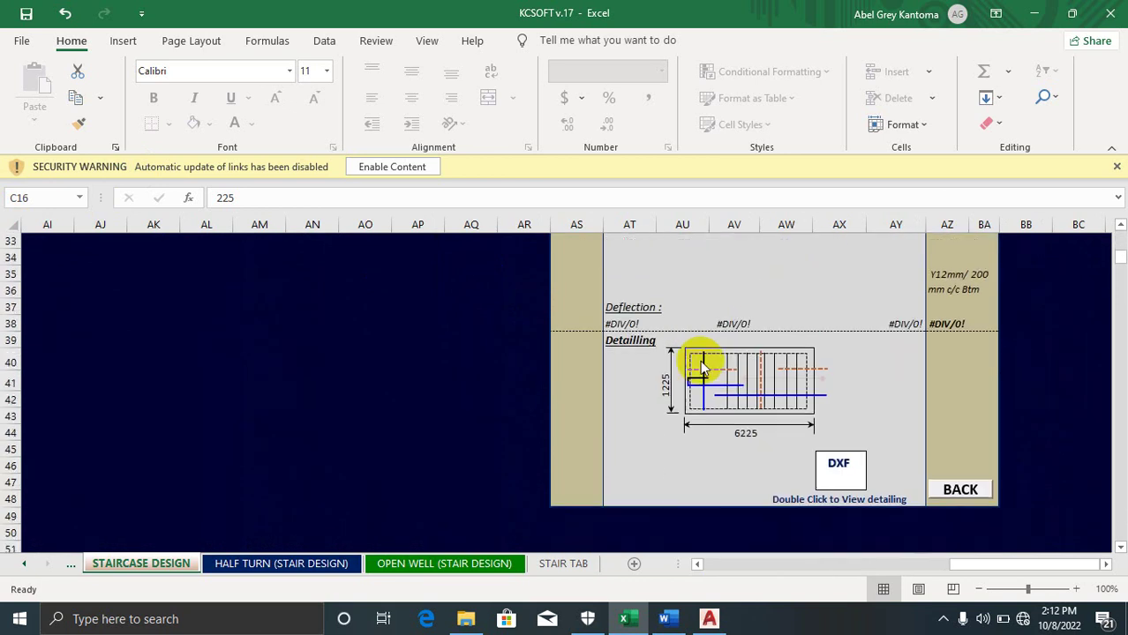
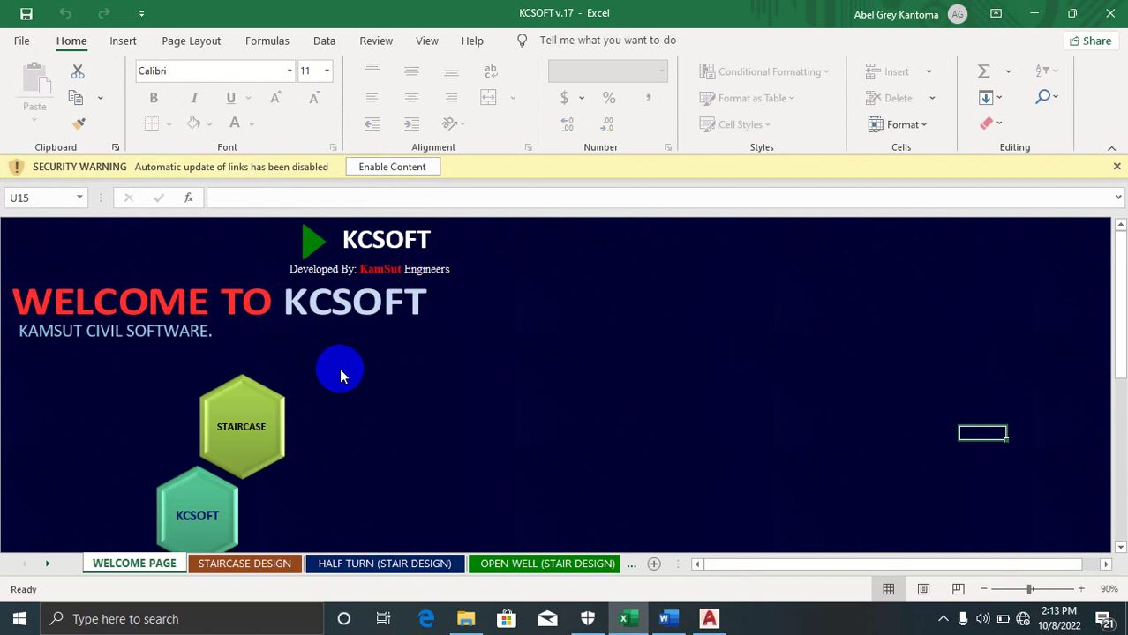
Open the half-turn staircase design through the workbook's staircase type selection
click(272, 446)
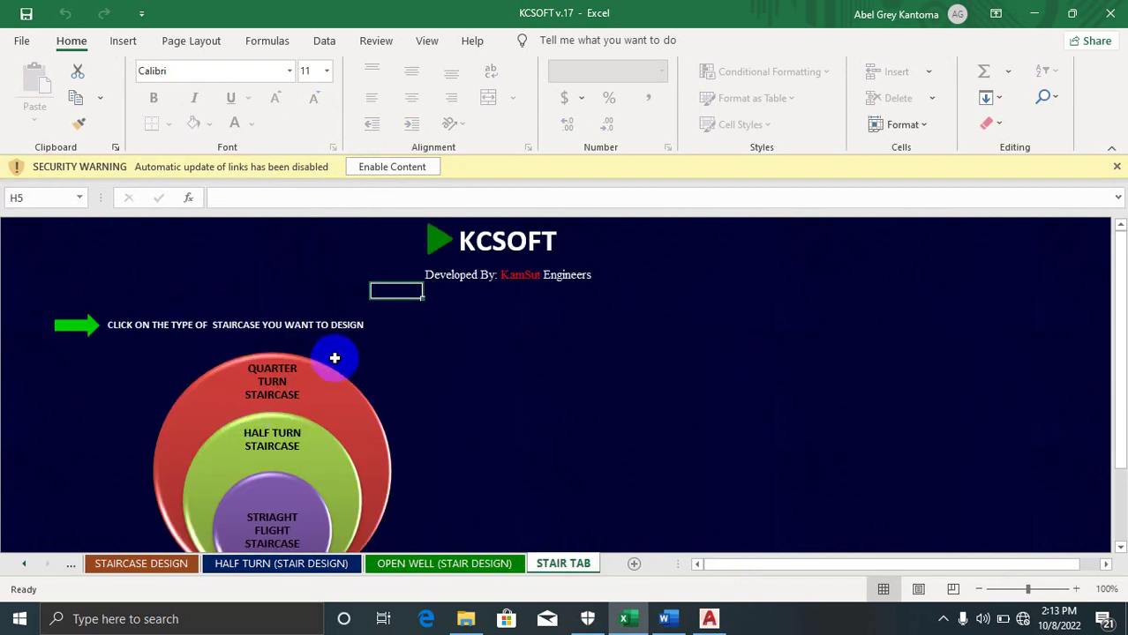
scroll(319, 399, down, 1)
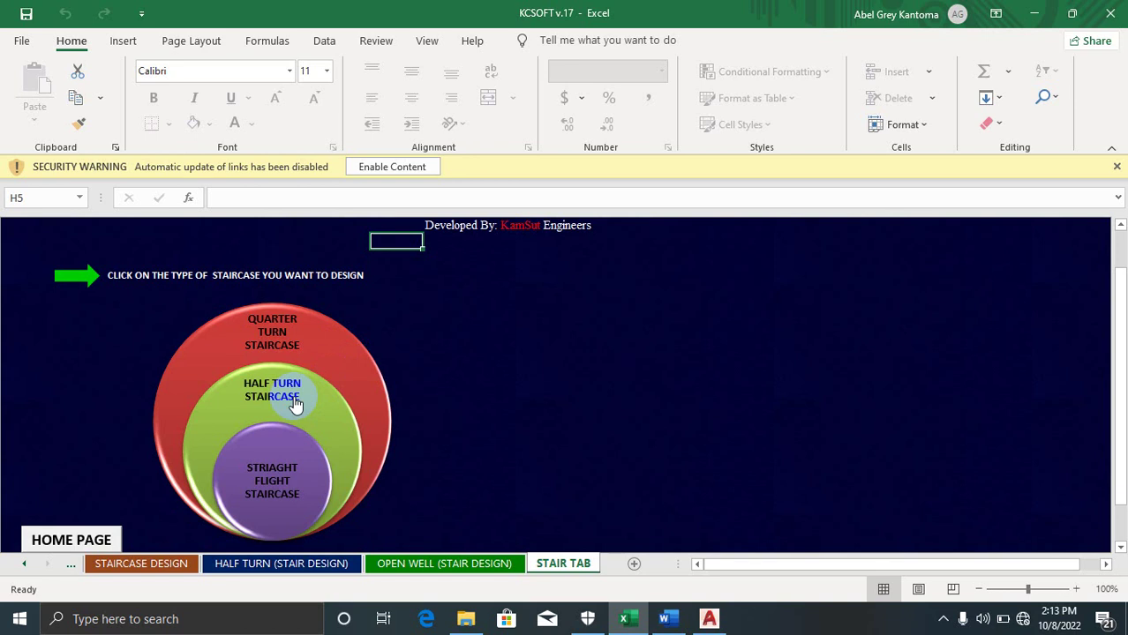
click(295, 401)
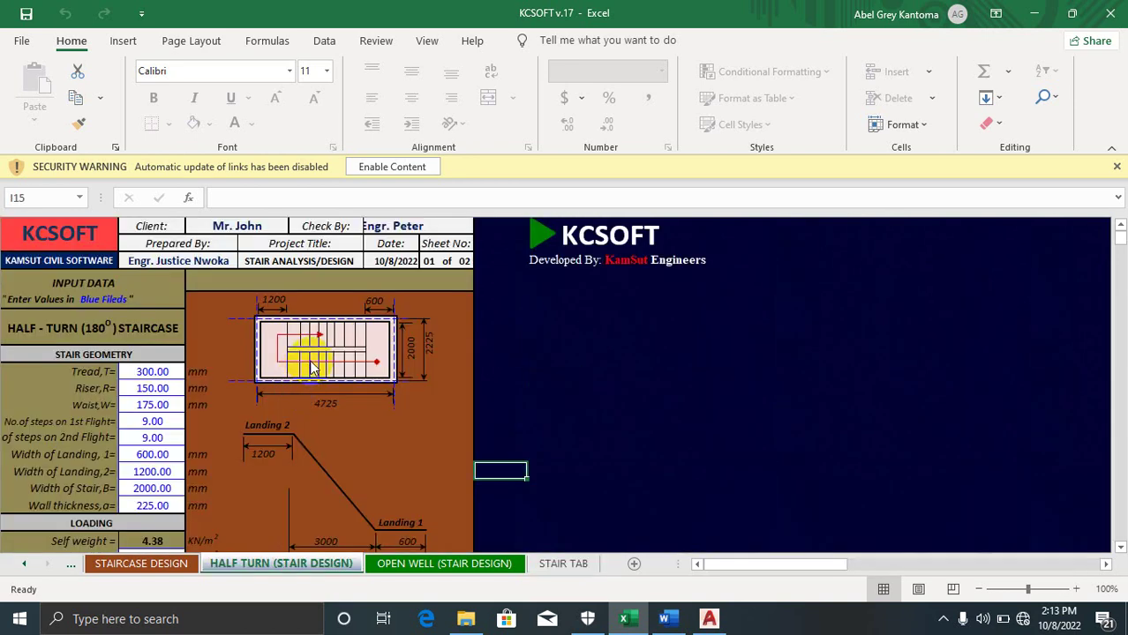
Set the half-turn staircase's width of Landing 2 to 1000 mm and check the loading and material properties
scroll(311, 366, down, 1)
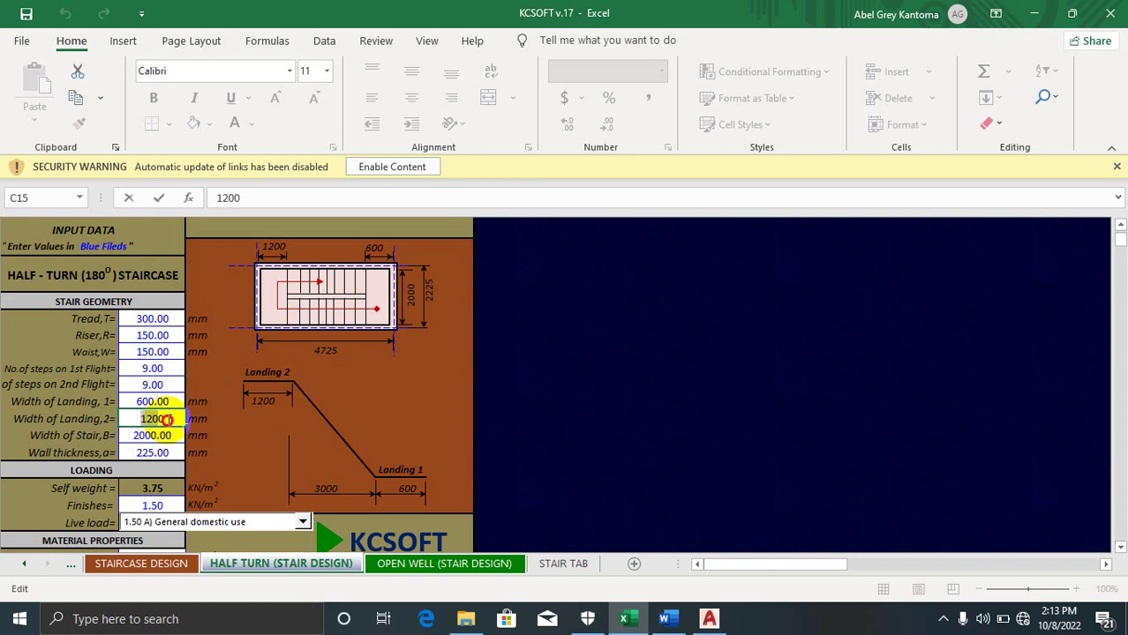
drag(166, 420, 122, 420)
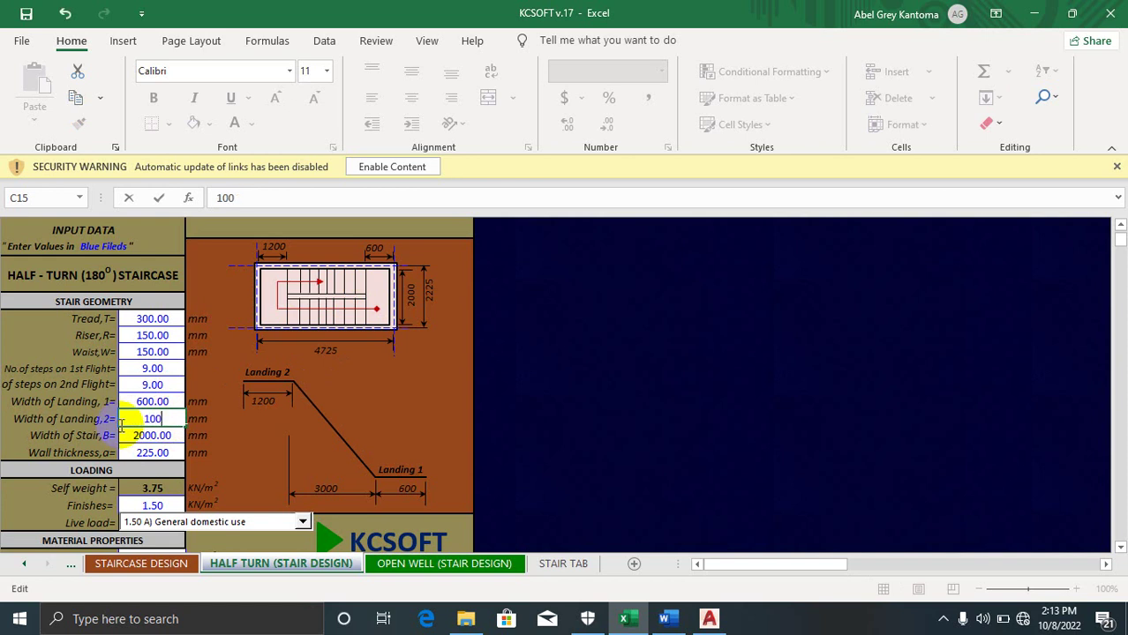
text(1000)
key(Return)
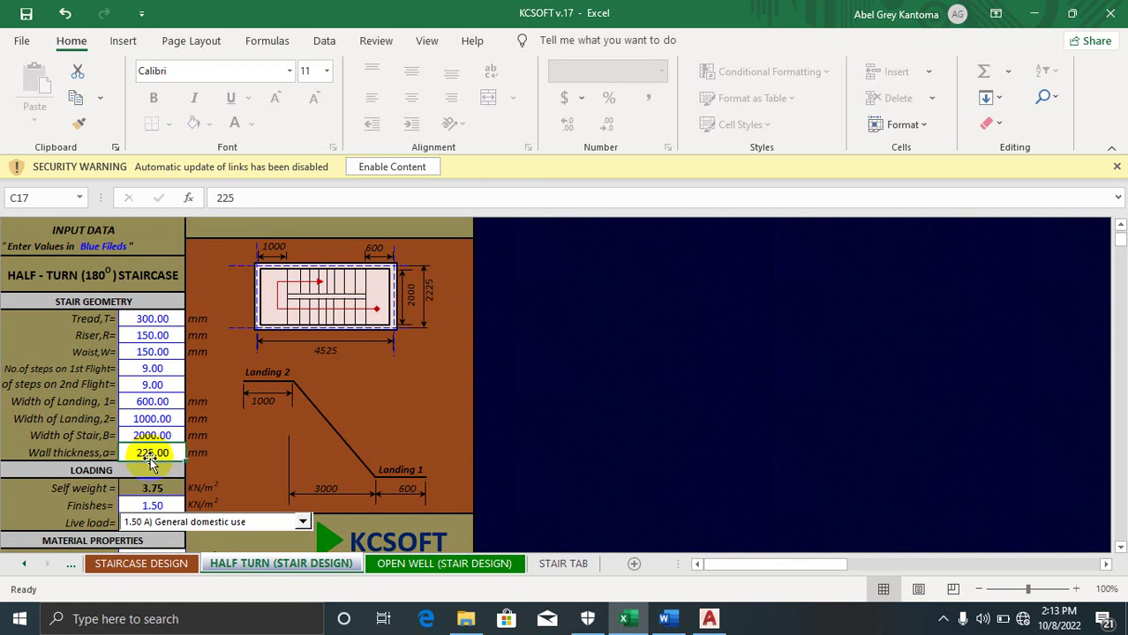
scroll(152, 388, down, 4)
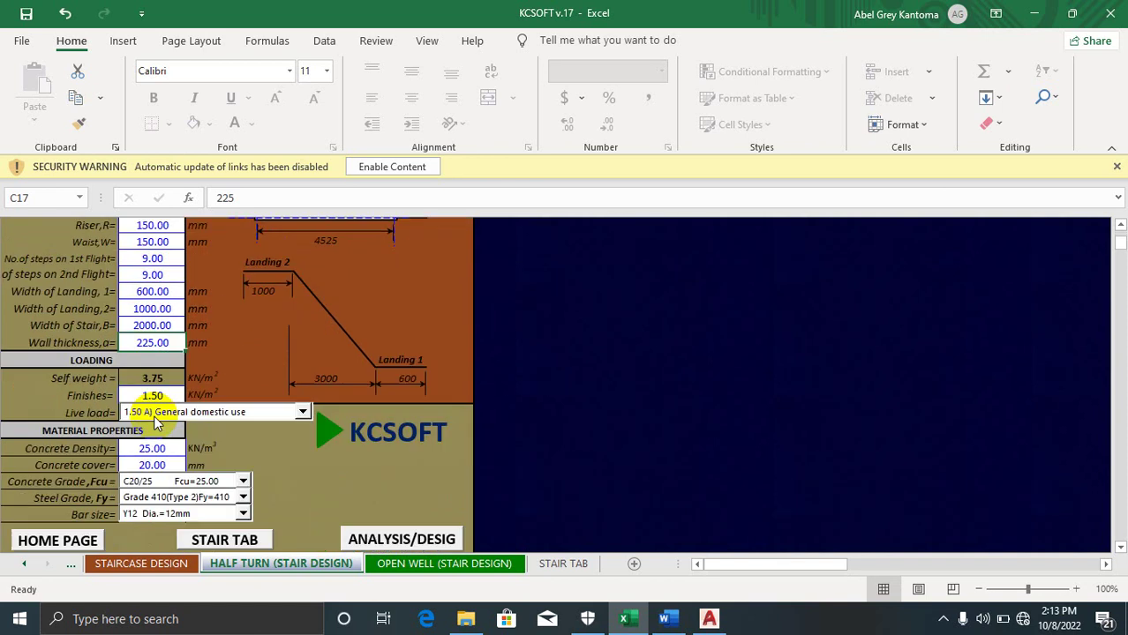
Check the half-turn staircase's loading and material inputs, and run its analysis and design
scroll(170, 364, up, 2)
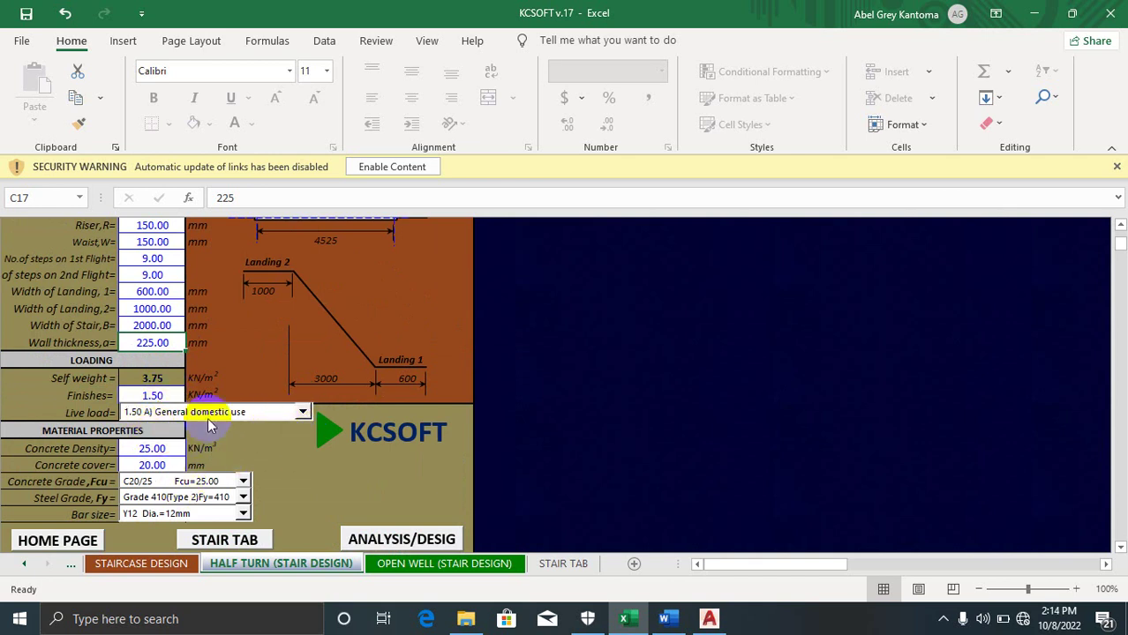
scroll(207, 418, down, 1)
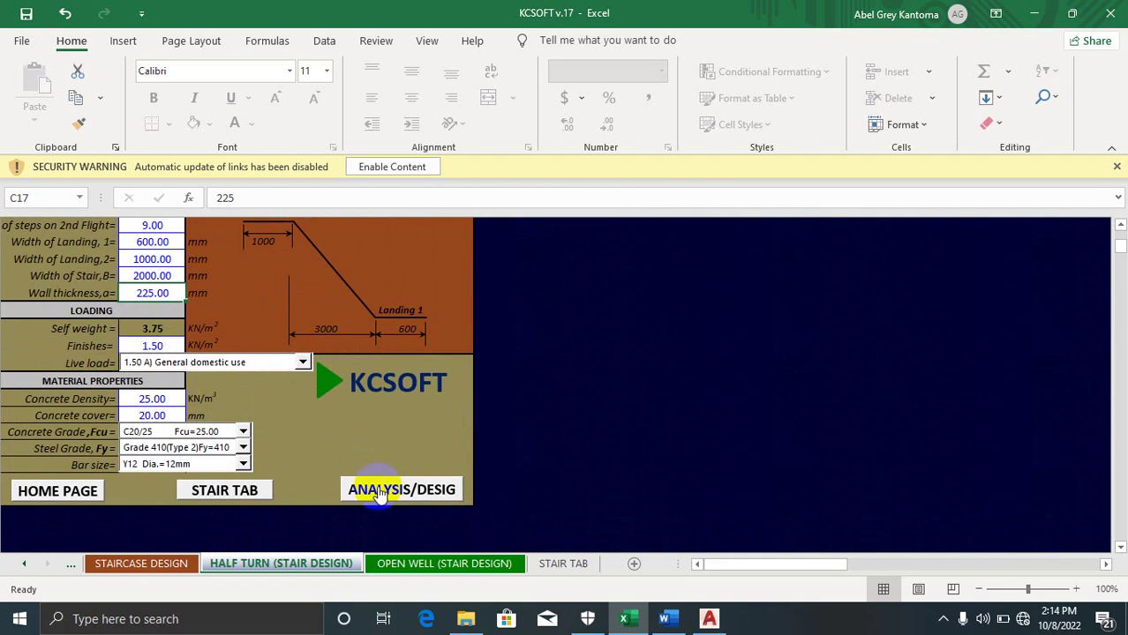
click(378, 490)
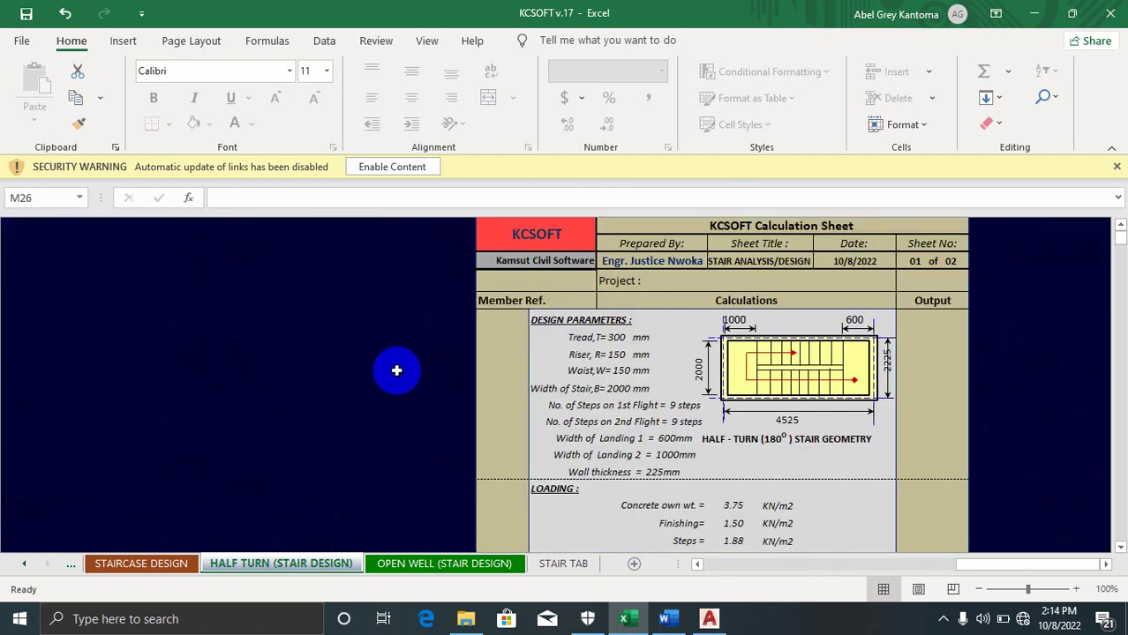
Review the half-turn calculation sheet's loading, flight reinforcement and deflection check, and open its DXF detailing in AutoCAD
scroll(398, 371, down, 3)
scroll(401, 374, down, 7)
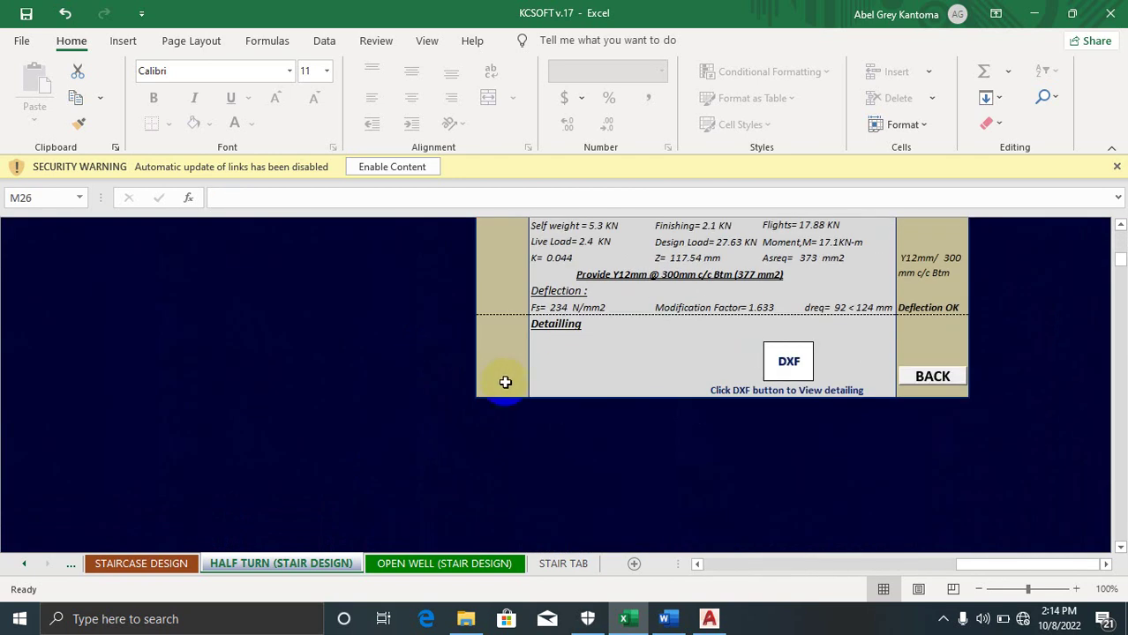
scroll(505, 382, up, 10)
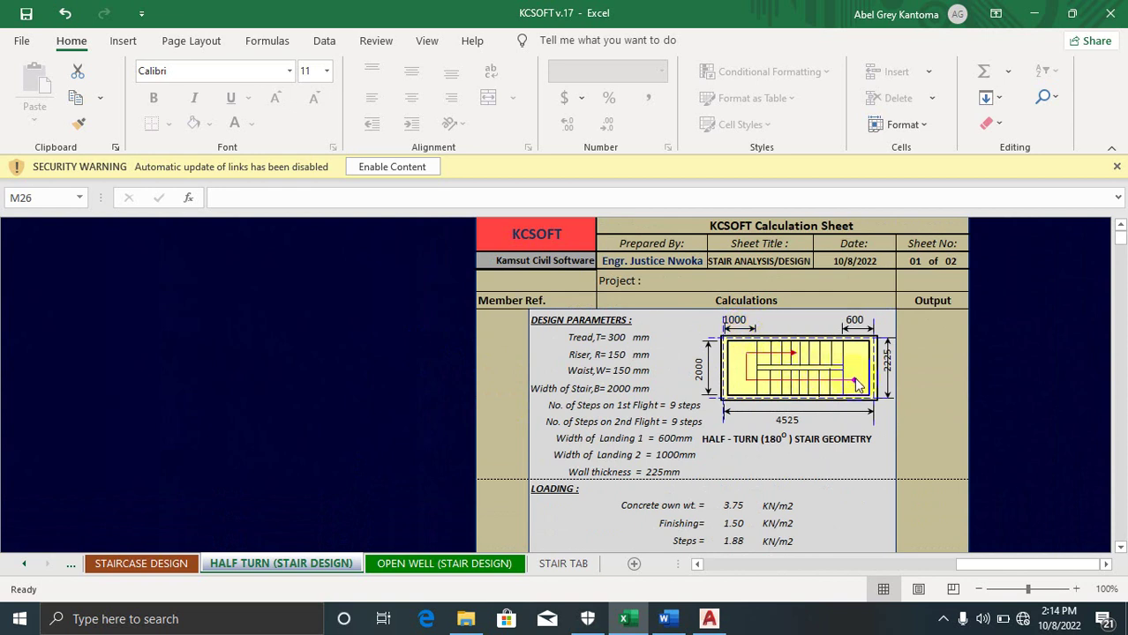
scroll(614, 423, down, 6)
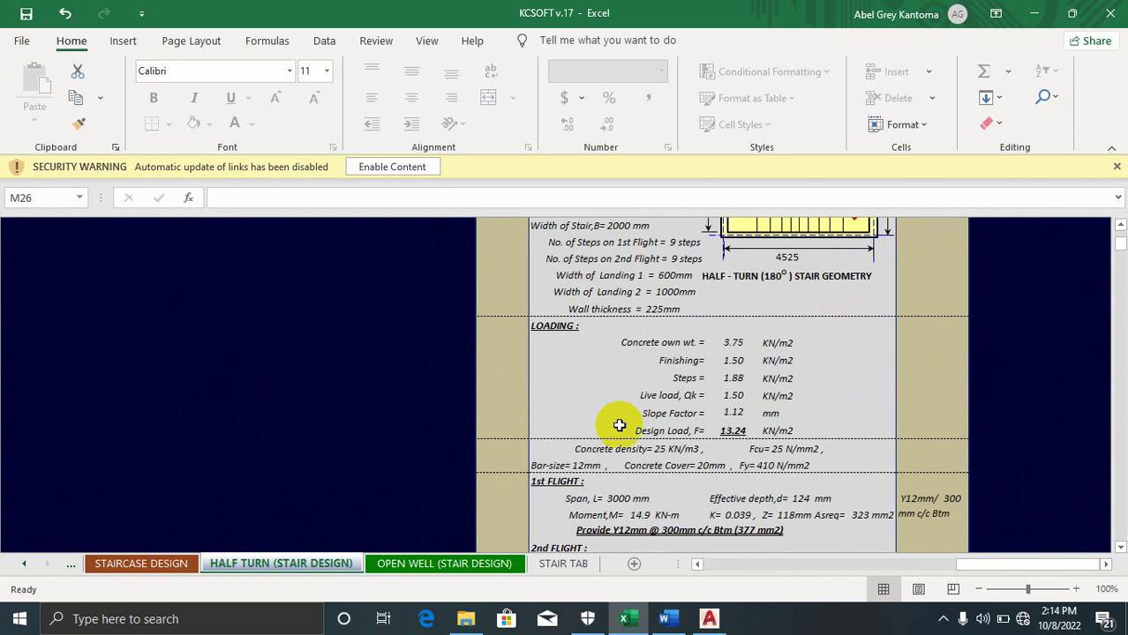
scroll(644, 406, down, 4)
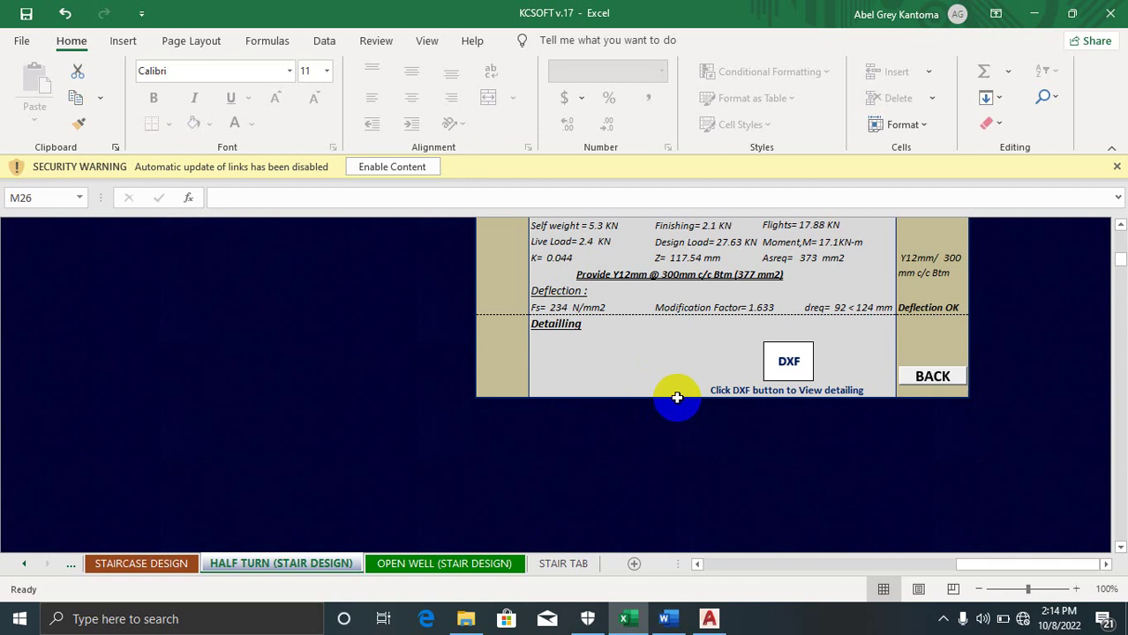
click(793, 364)
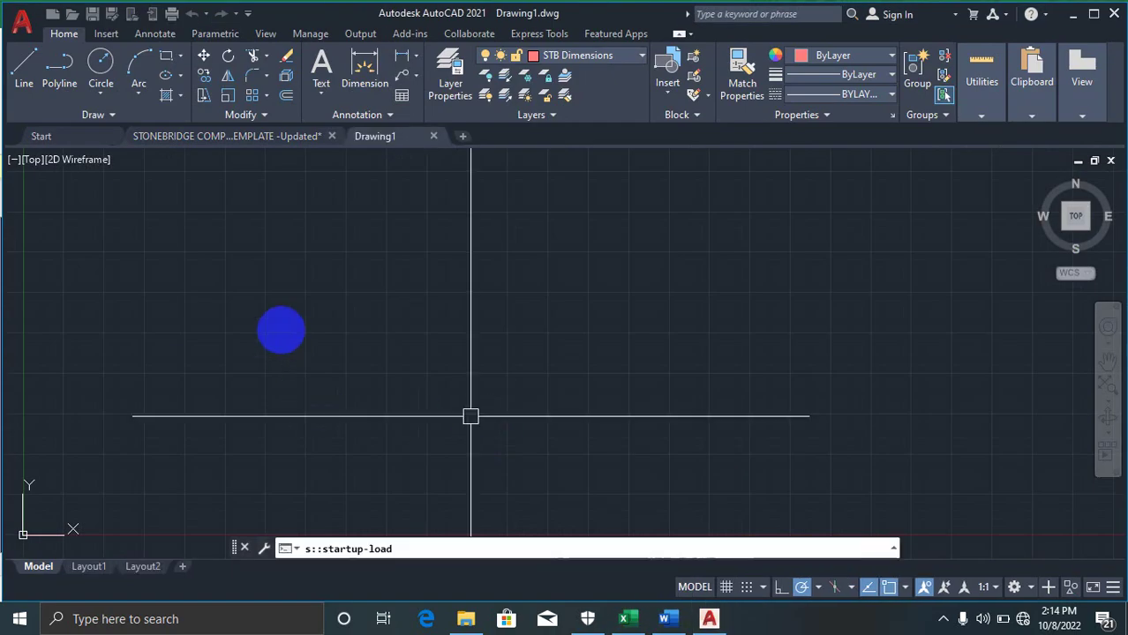
key(Escape)
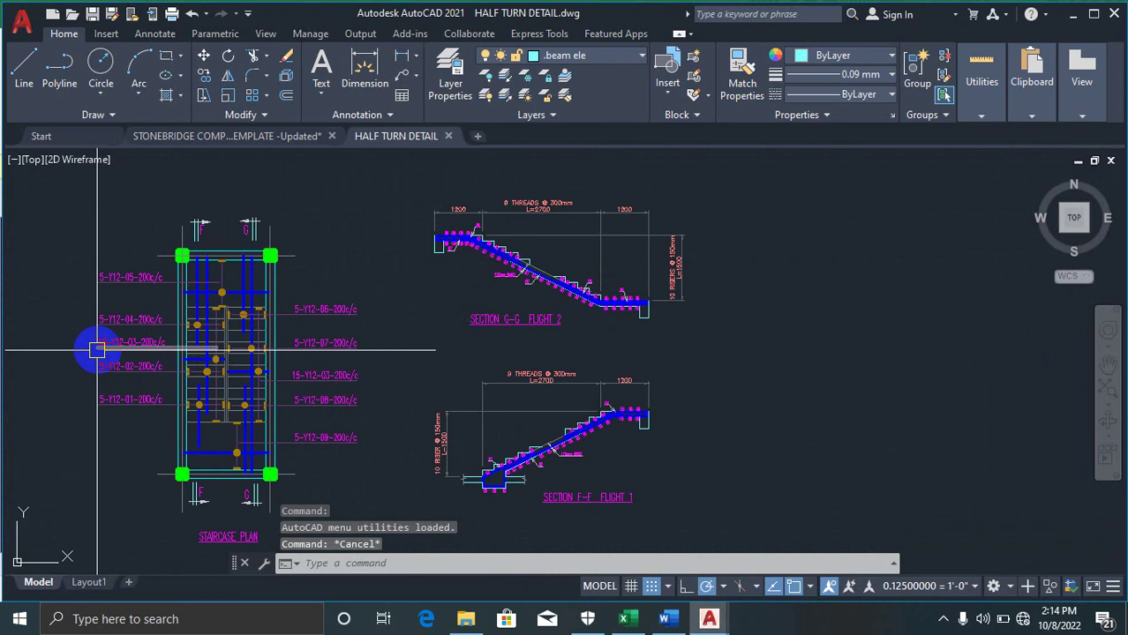
Examine the half-turn detail drawing's staircase plan, bar callouts and the sections through Flight 1 and Flight 2
scroll(39, 277, up, 5)
scroll(86, 257, down, 5)
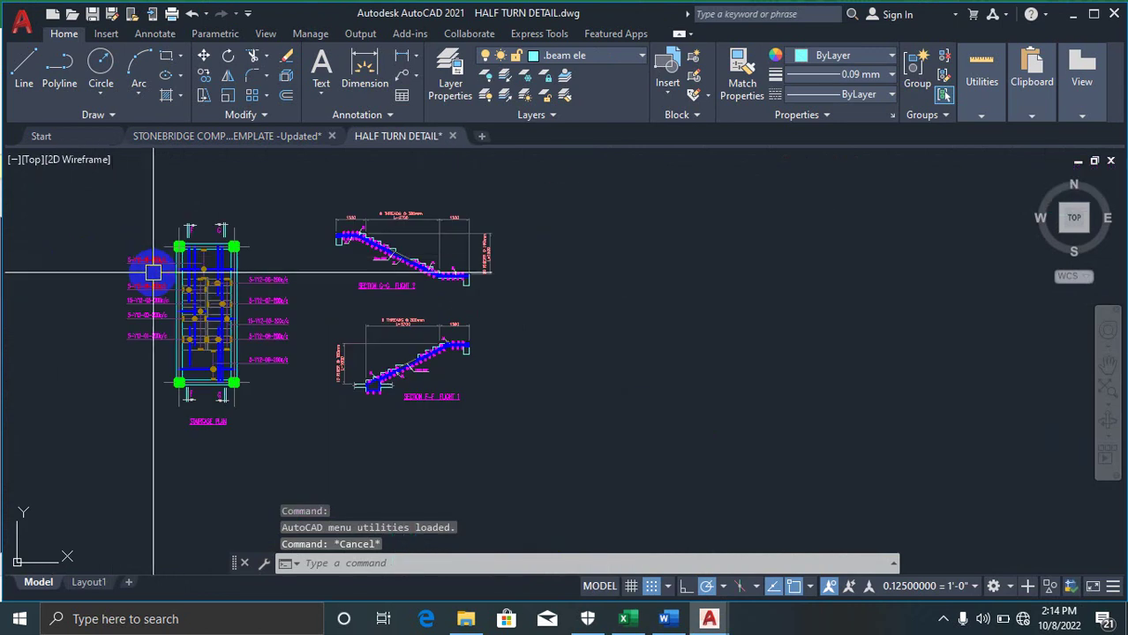
scroll(393, 301, down, 2)
scroll(229, 282, up, 5)
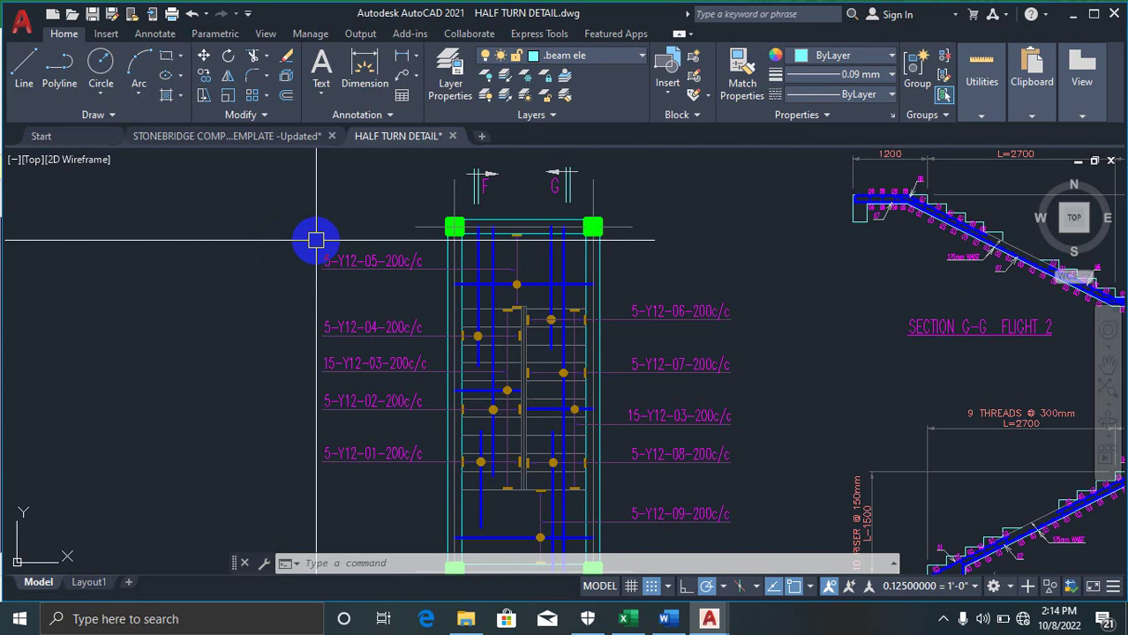
scroll(307, 258, down, 2)
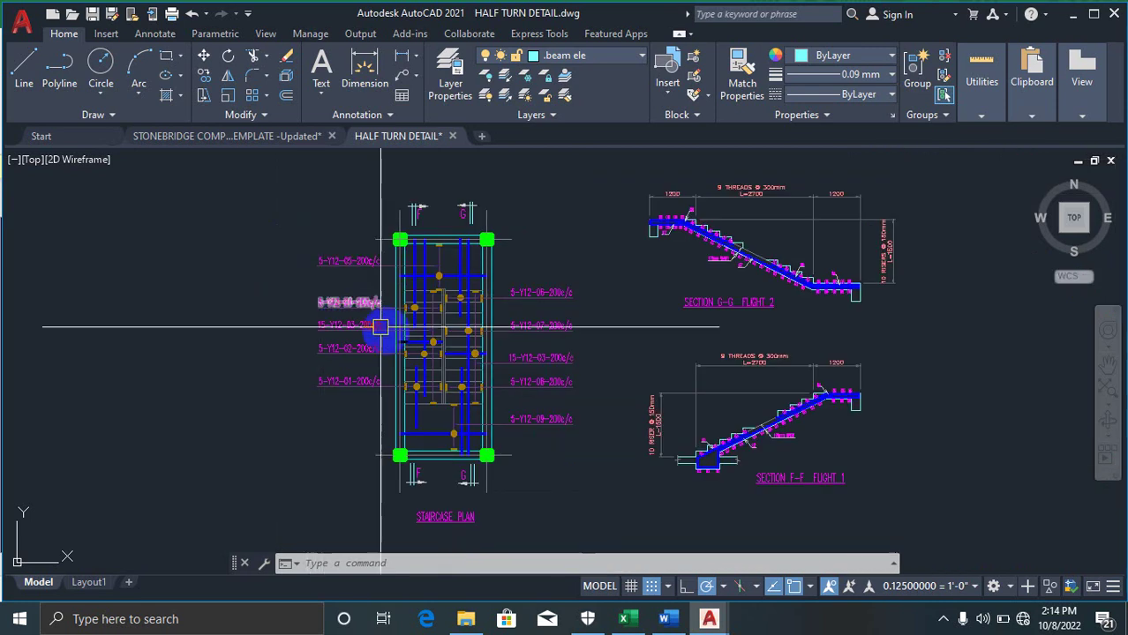
scroll(816, 273, up, 4)
scroll(461, 422, up, 1)
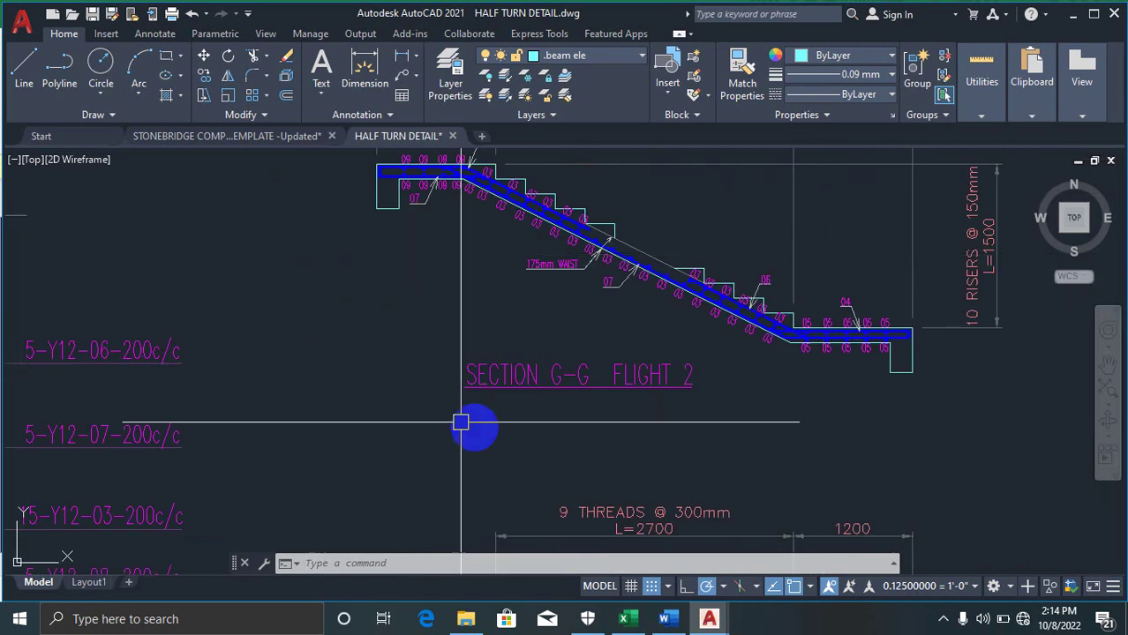
scroll(655, 299, down, 3)
scroll(300, 330, up, 3)
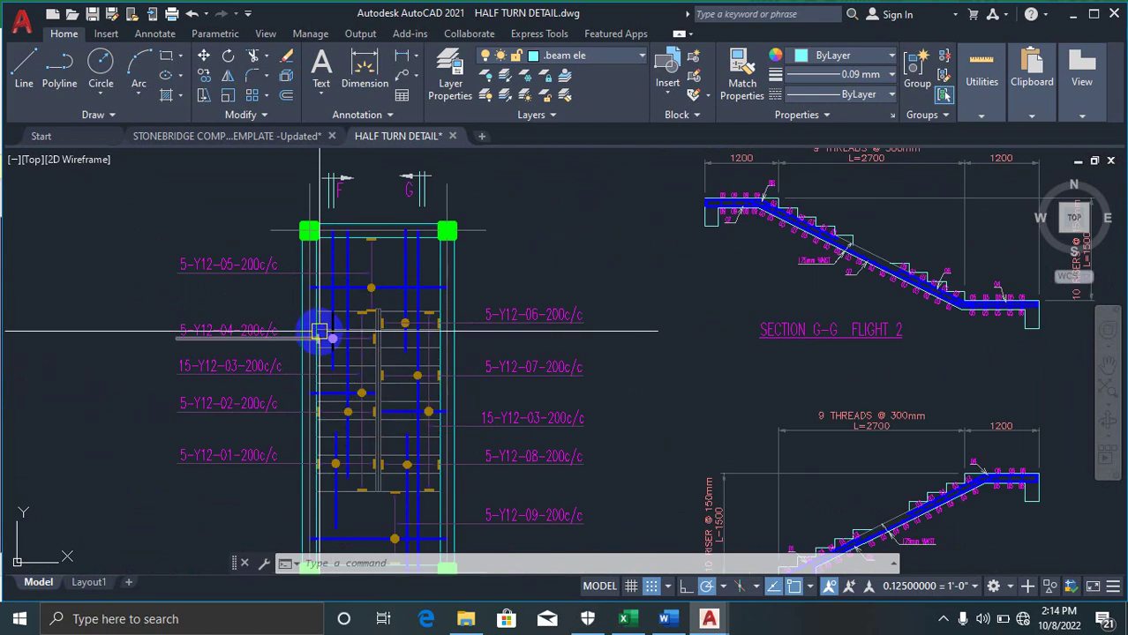
scroll(358, 323, down, 4)
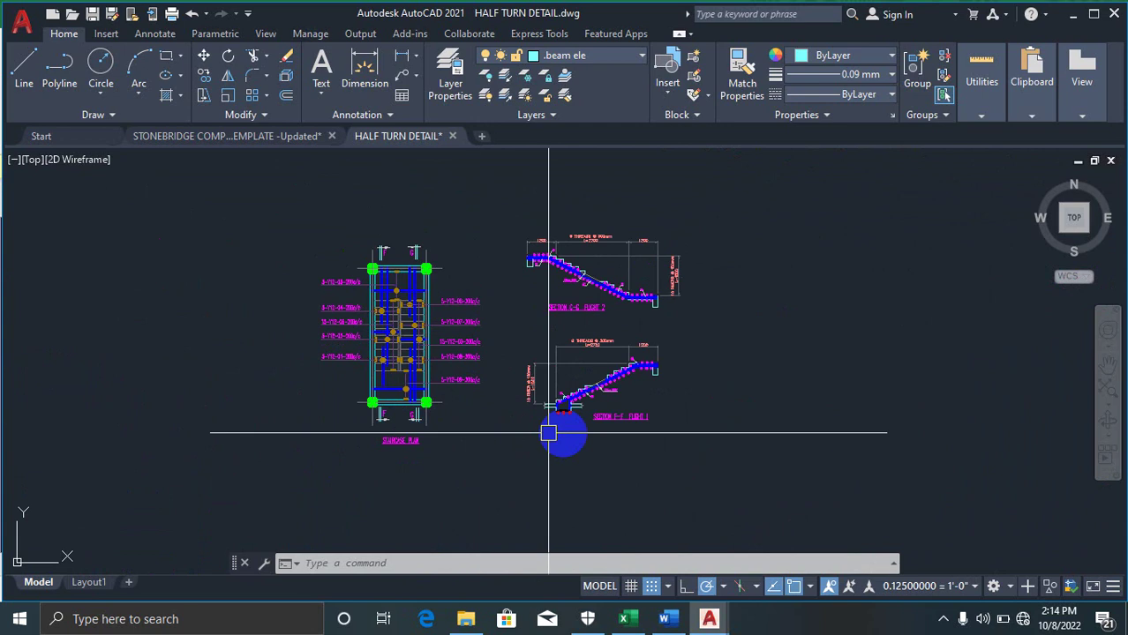
Copy the half-turn staircase plan and both flight sections with a base point in the empty space beside the sections
right_click(754, 466)
mouse_move(942, 221)
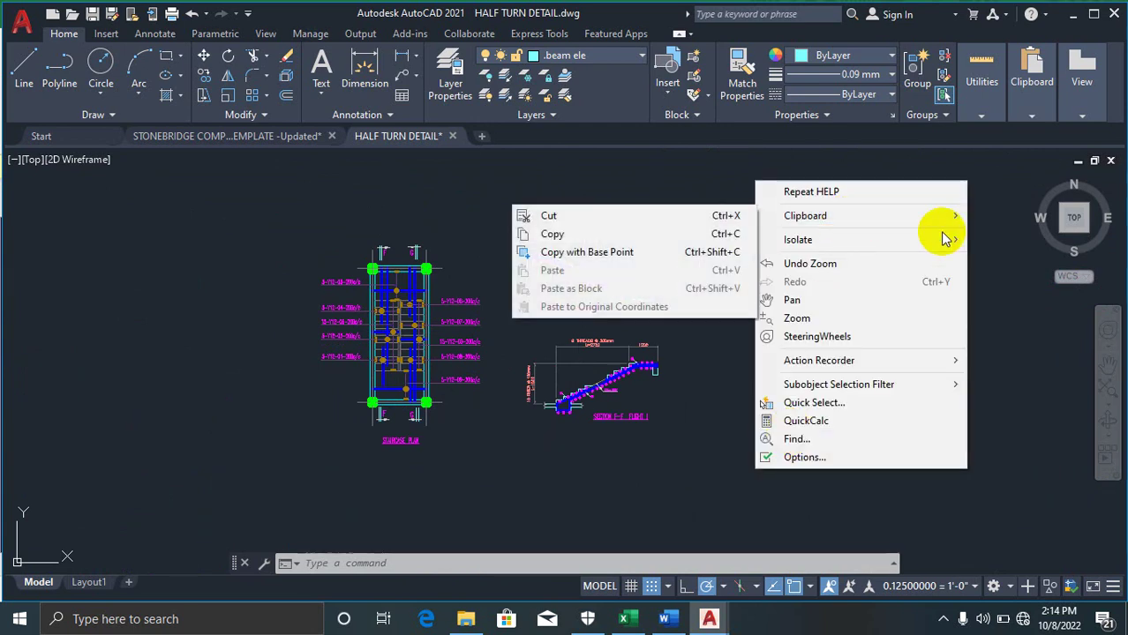
click(654, 252)
click(738, 470)
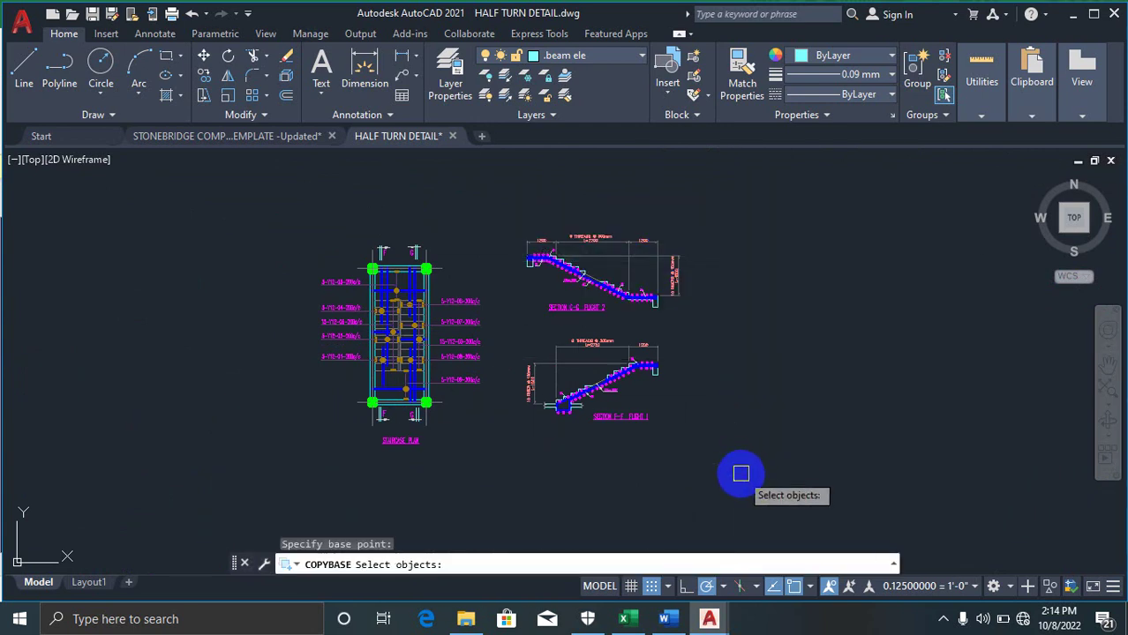
click(738, 471)
click(303, 188)
key(Return)
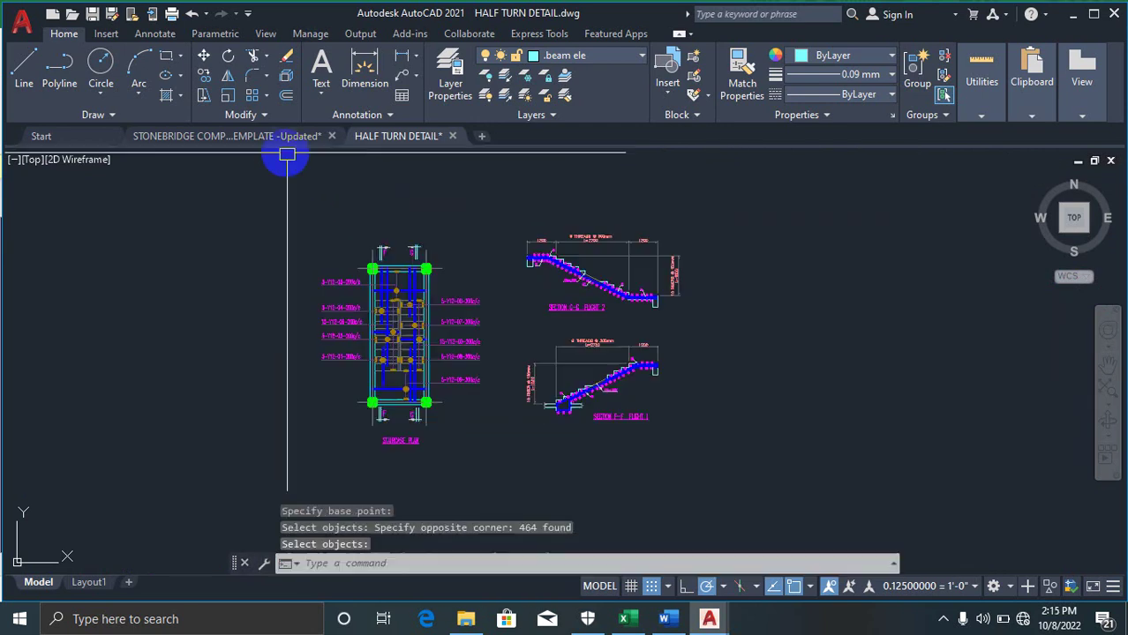
Paste the half-turn staircase details into the STONEBRIDGE structural detailing template, in the empty area beside the existing sheets
click(252, 137)
scroll(530, 300, down, 5)
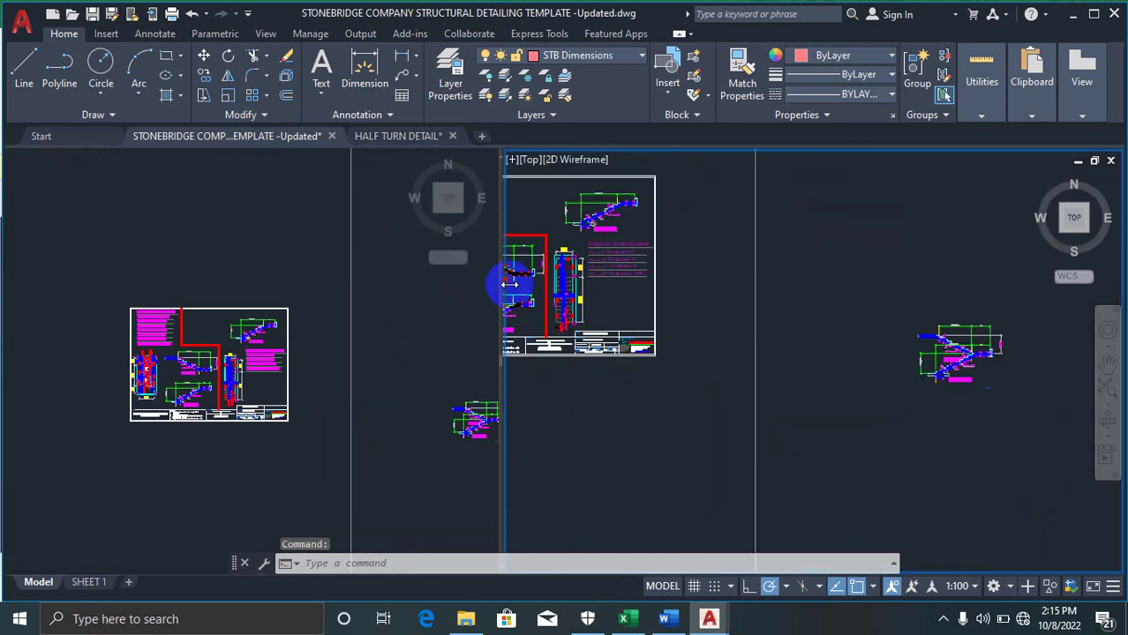
right_click(775, 391)
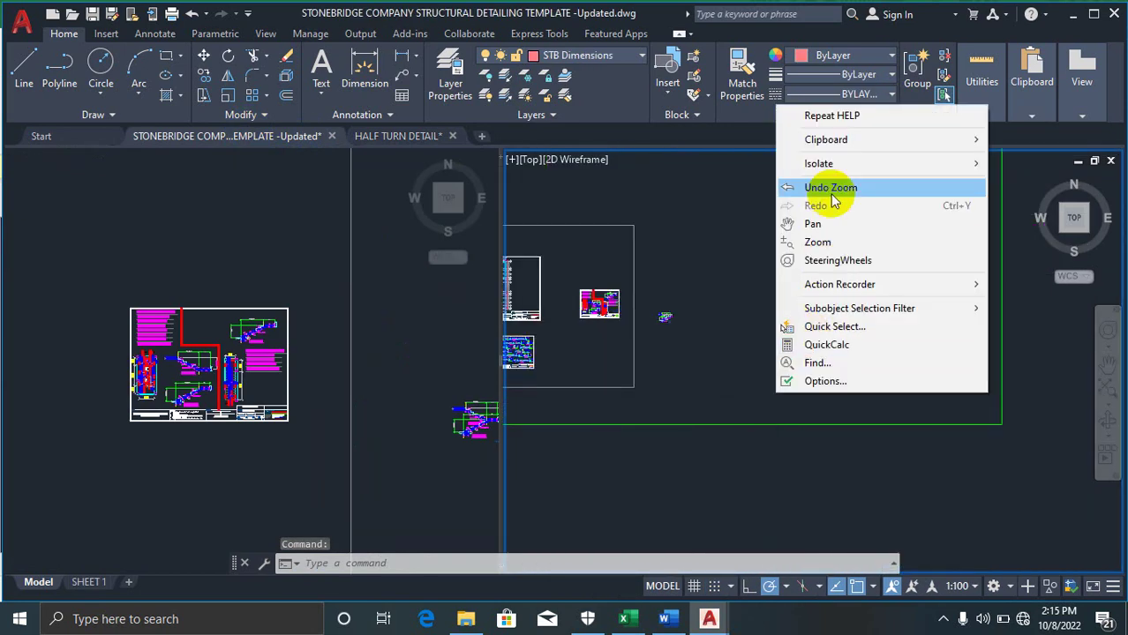
click(834, 141)
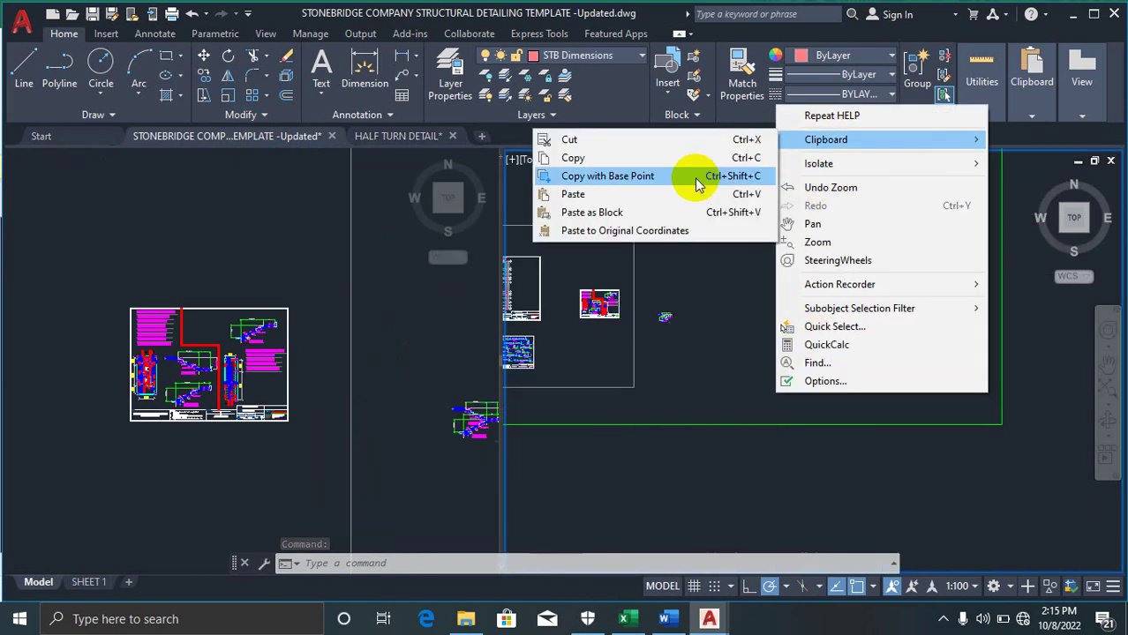
click(635, 188)
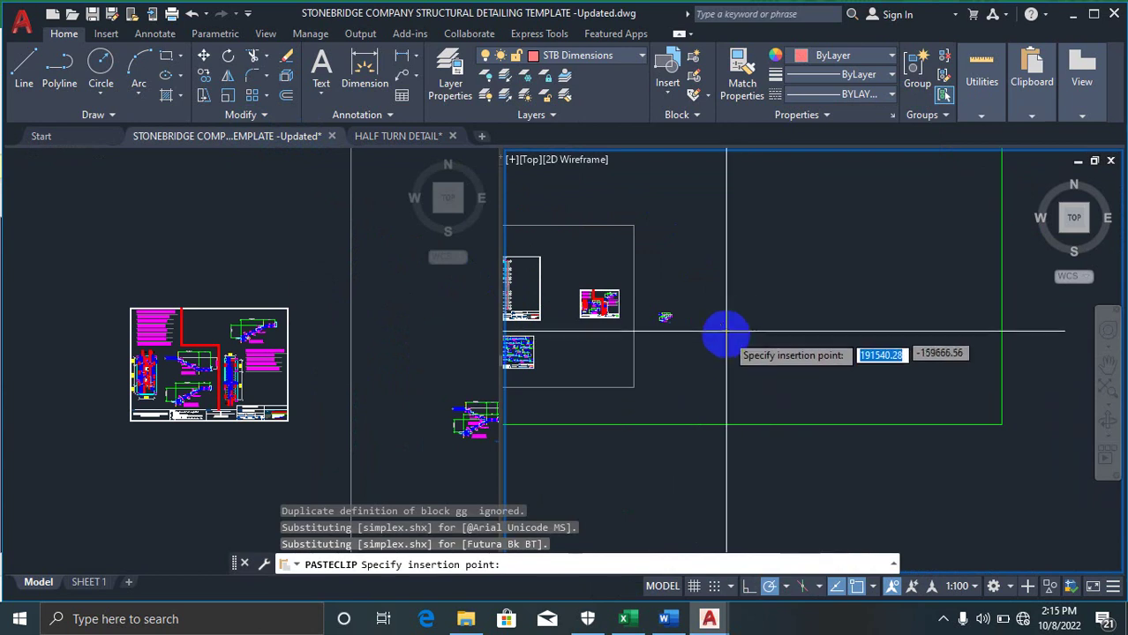
click(670, 353)
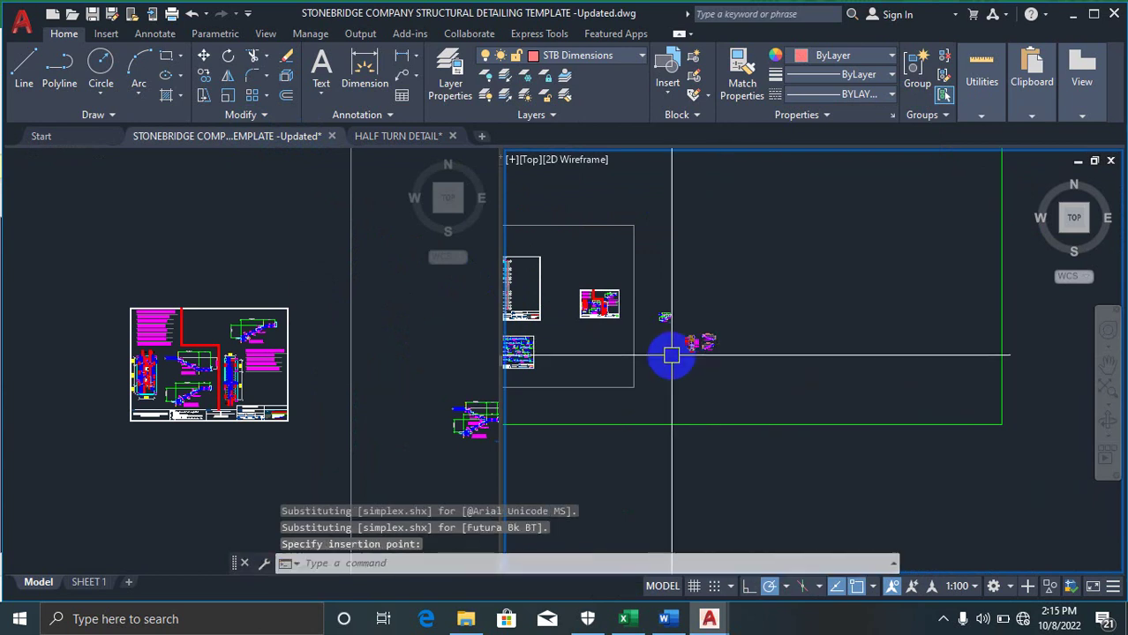
Compare the pasted half-turn plan's reinforcement callouts with the template's existing staircase reinforcement sheet
scroll(692, 336, up, 5)
scroll(822, 184, up, 4)
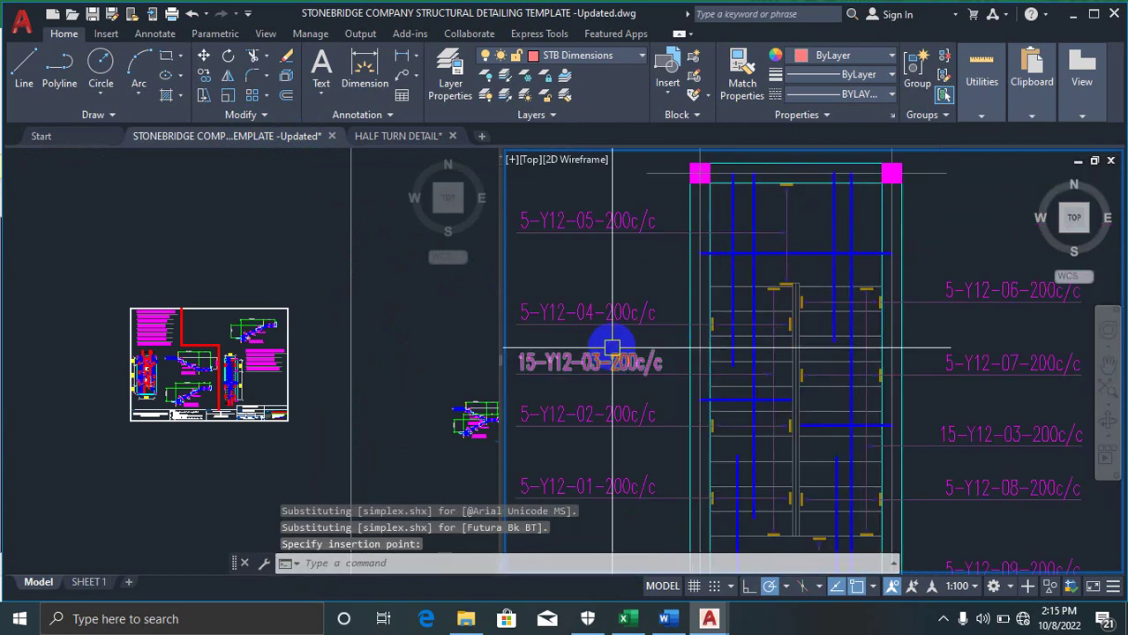
click(81, 368)
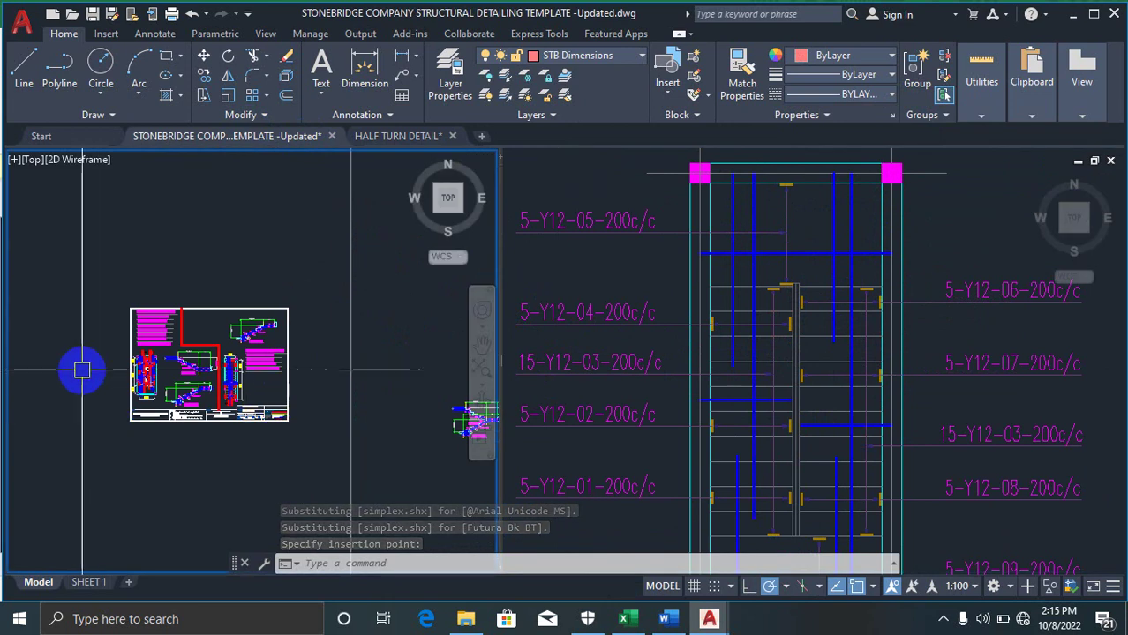
scroll(189, 356, up, 6)
scroll(251, 353, down, 3)
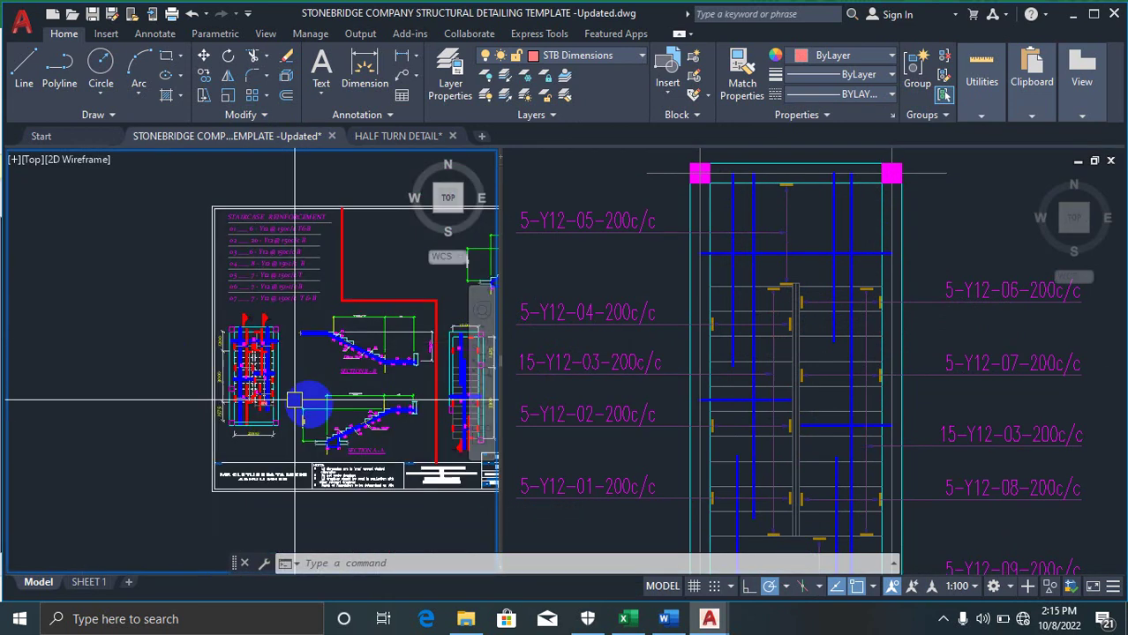
scroll(236, 320, down, 3)
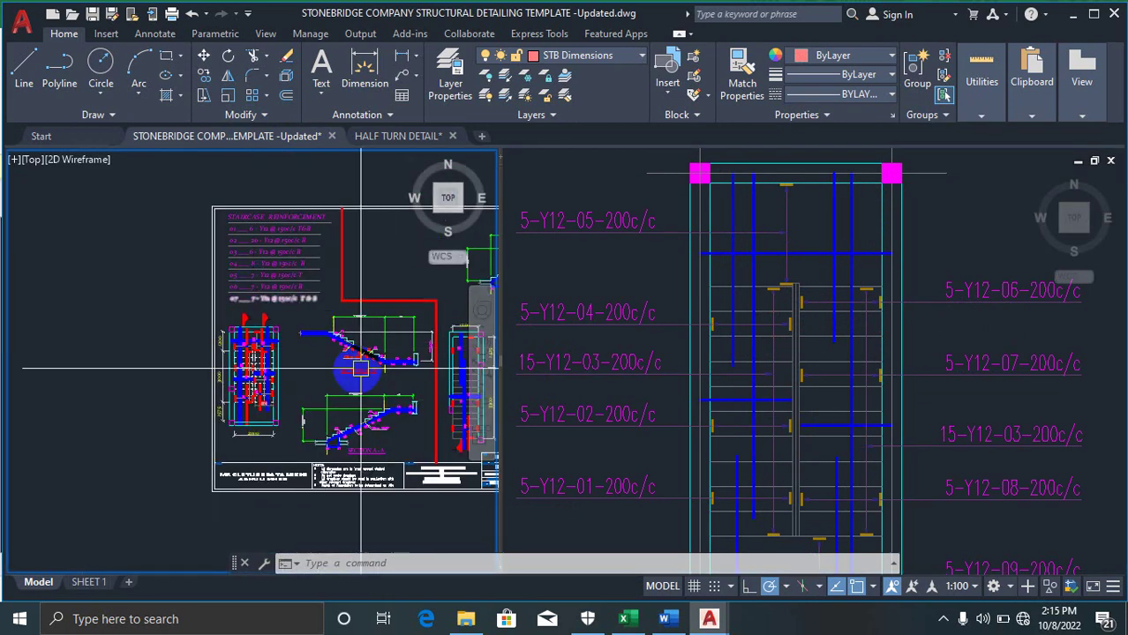
Examine the pasted half-turn plan's reinforcement bars and callouts, and Section G-G's tread dimensions, waist and bar marks
click(819, 337)
scroll(746, 330, down, 4)
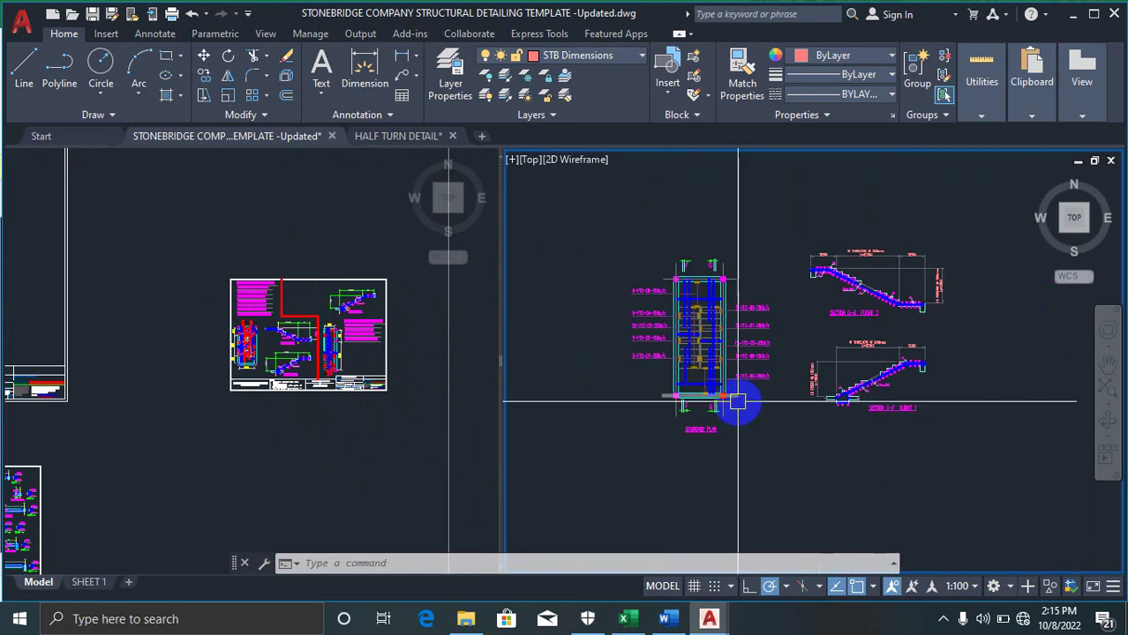
scroll(662, 357, up, 4)
scroll(724, 300, up, 3)
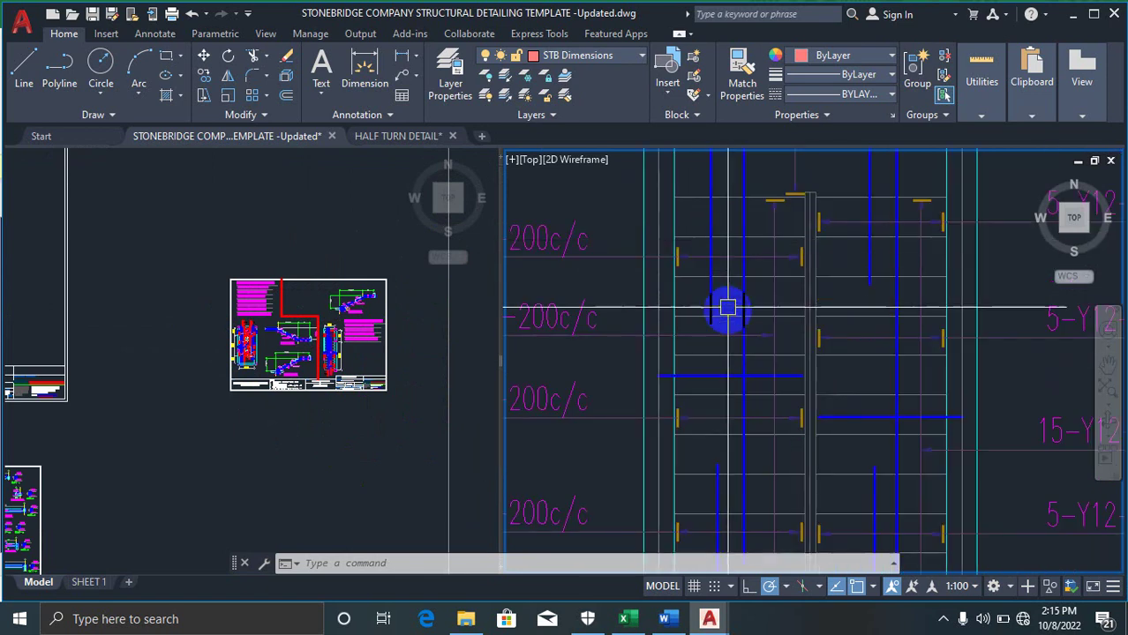
scroll(725, 309, down, 1)
scroll(721, 364, down, 2)
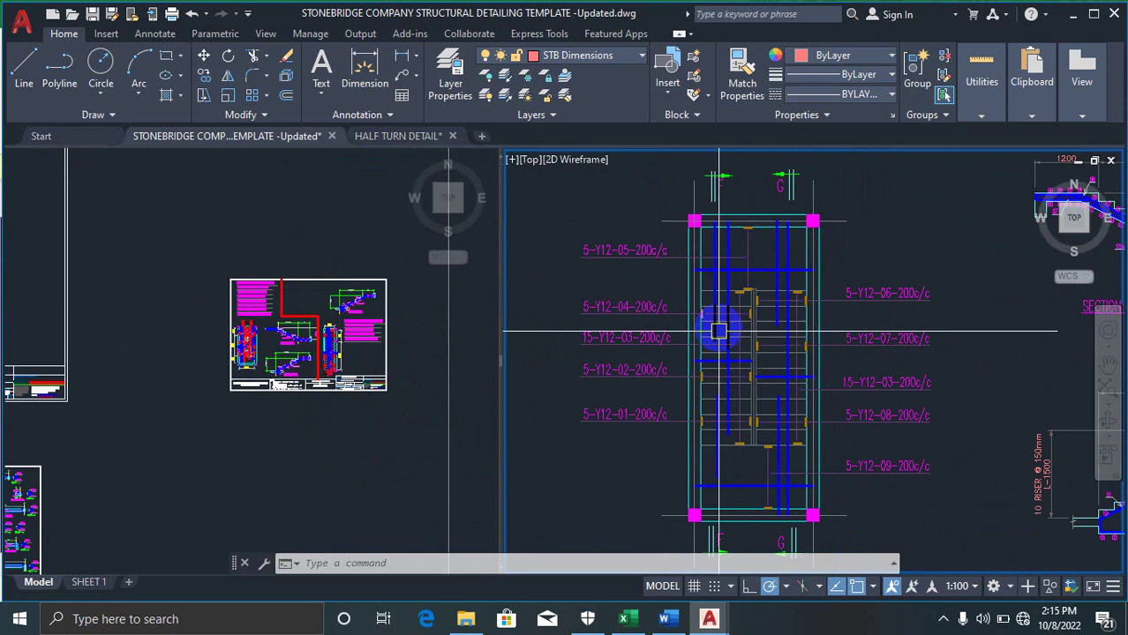
scroll(718, 322, up, 3)
scroll(685, 242, down, 3)
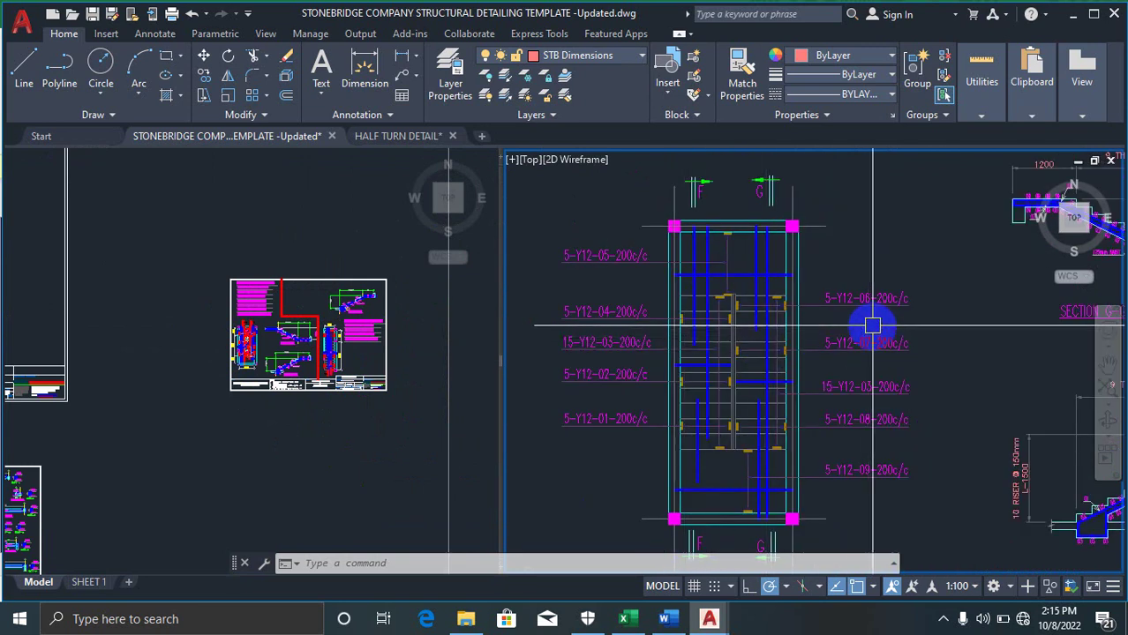
scroll(549, 334, down, 1)
scroll(780, 302, down, 1)
scroll(843, 252, up, 1)
scroll(843, 252, up, 4)
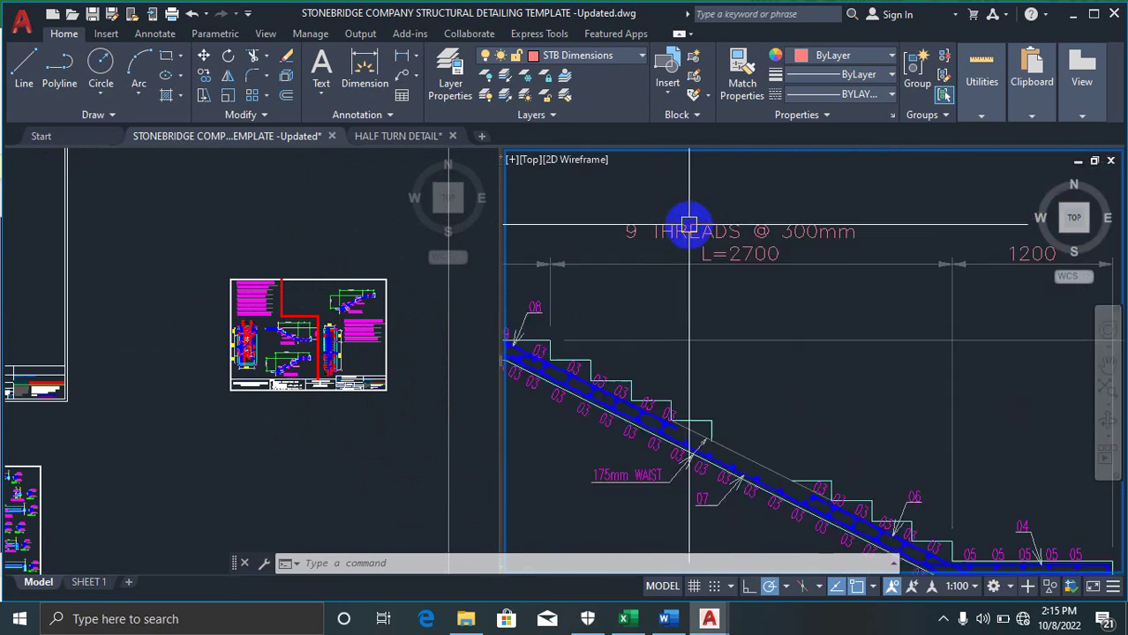
scroll(685, 295, down, 3)
scroll(797, 316, down, 5)
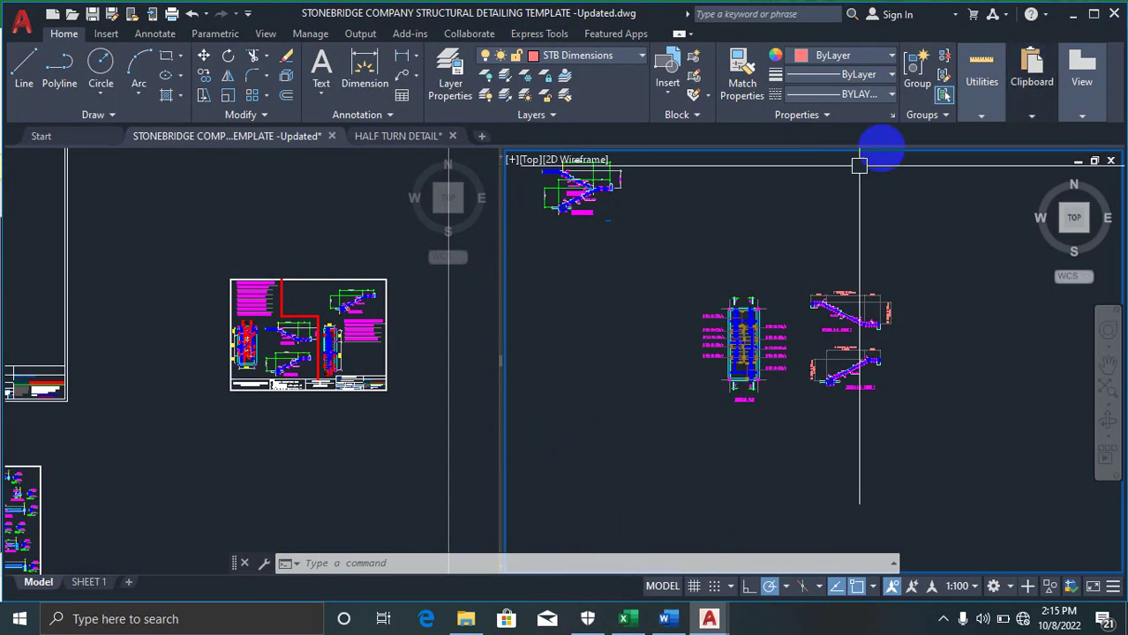
Return to the KCSOFT v.17 workbook in Excel from the Application folder
click(466, 619)
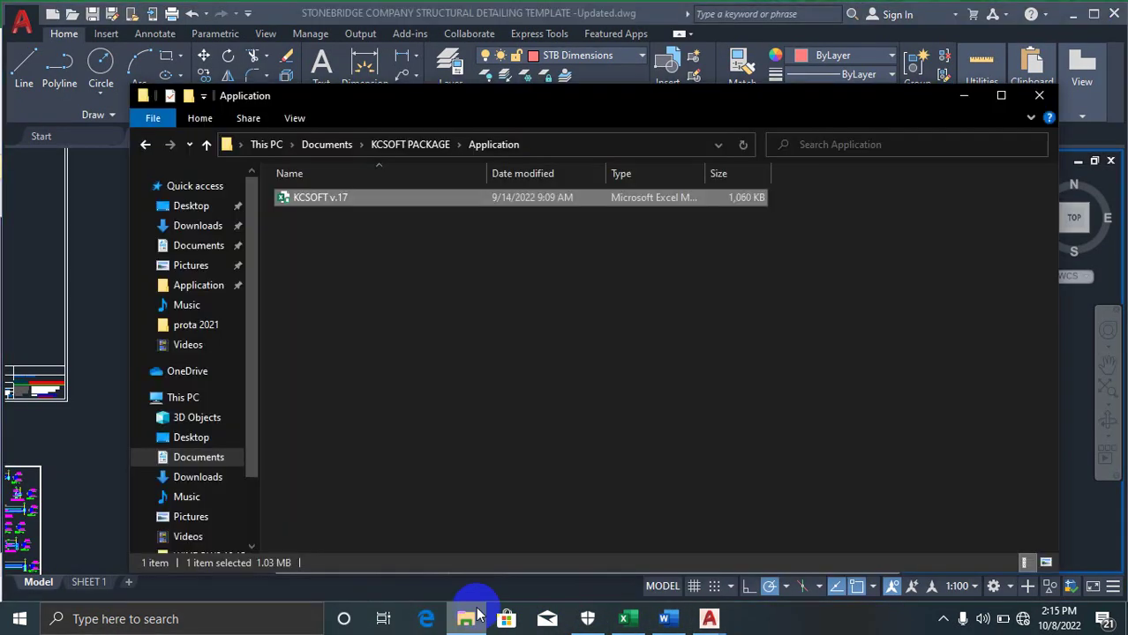
double_click(336, 203)
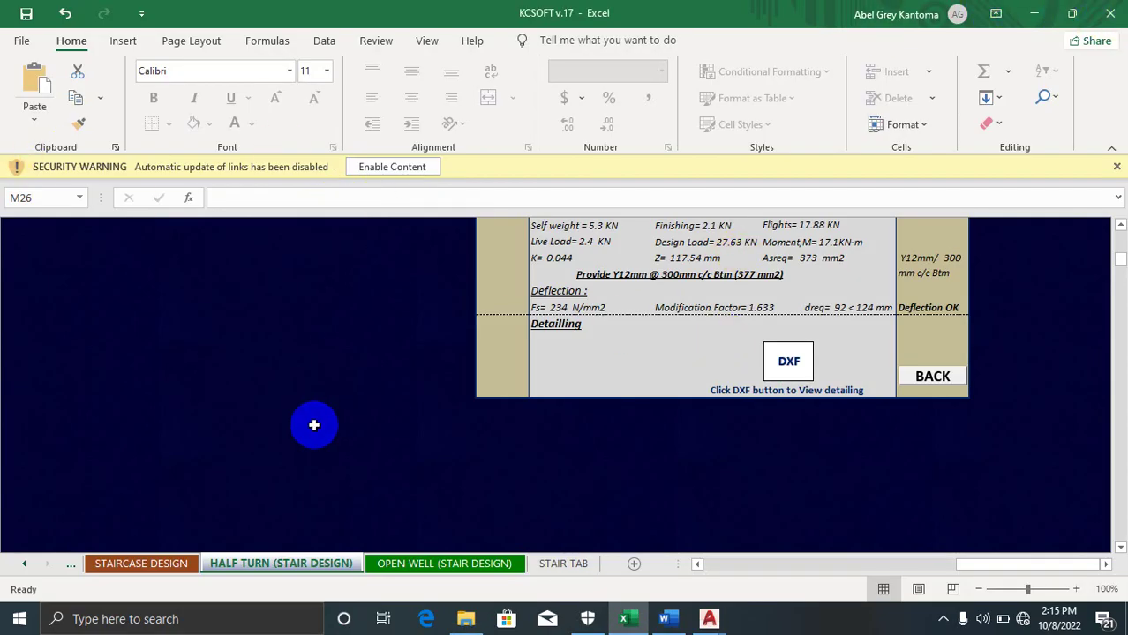
Open the straight flight staircase design sheet by way of the workbook's welcome page and its staircase type selection
click(138, 565)
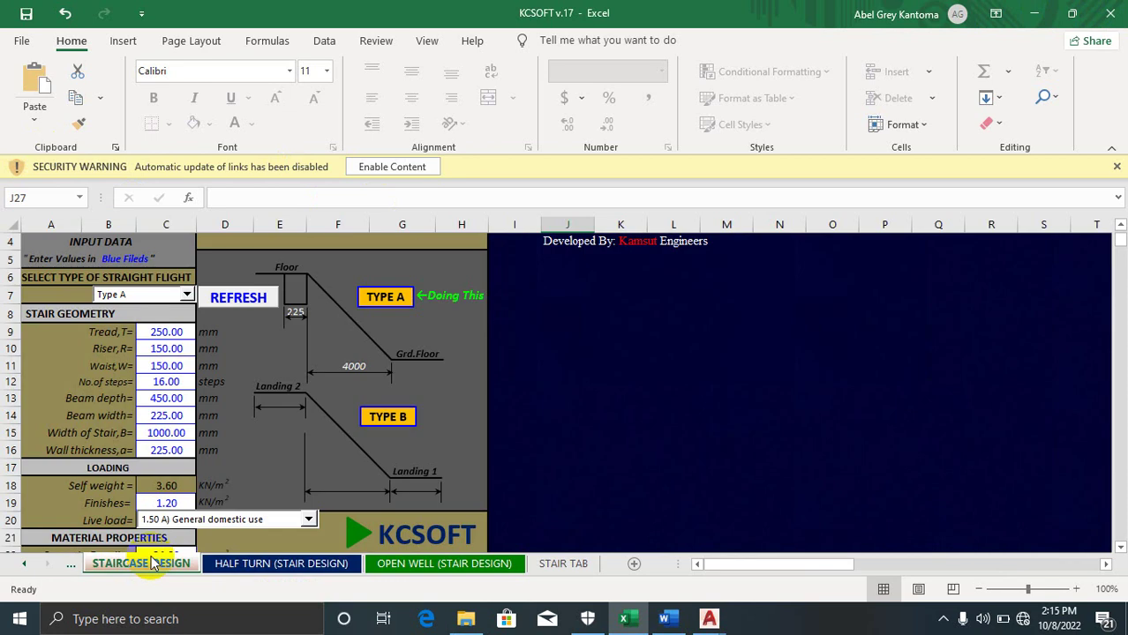
click(73, 571)
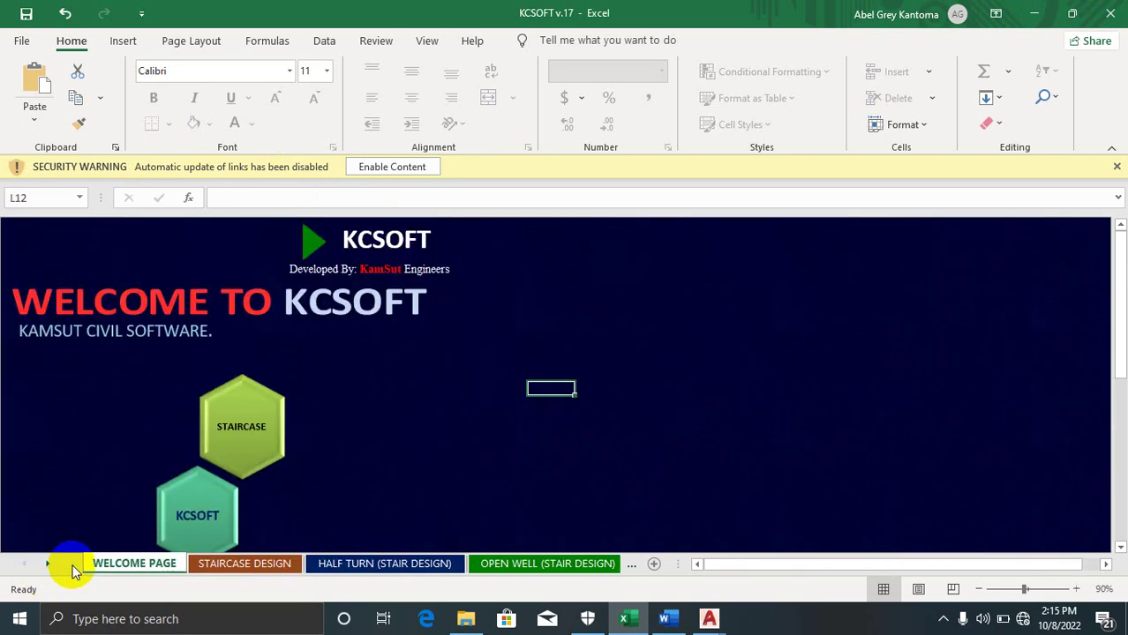
click(262, 450)
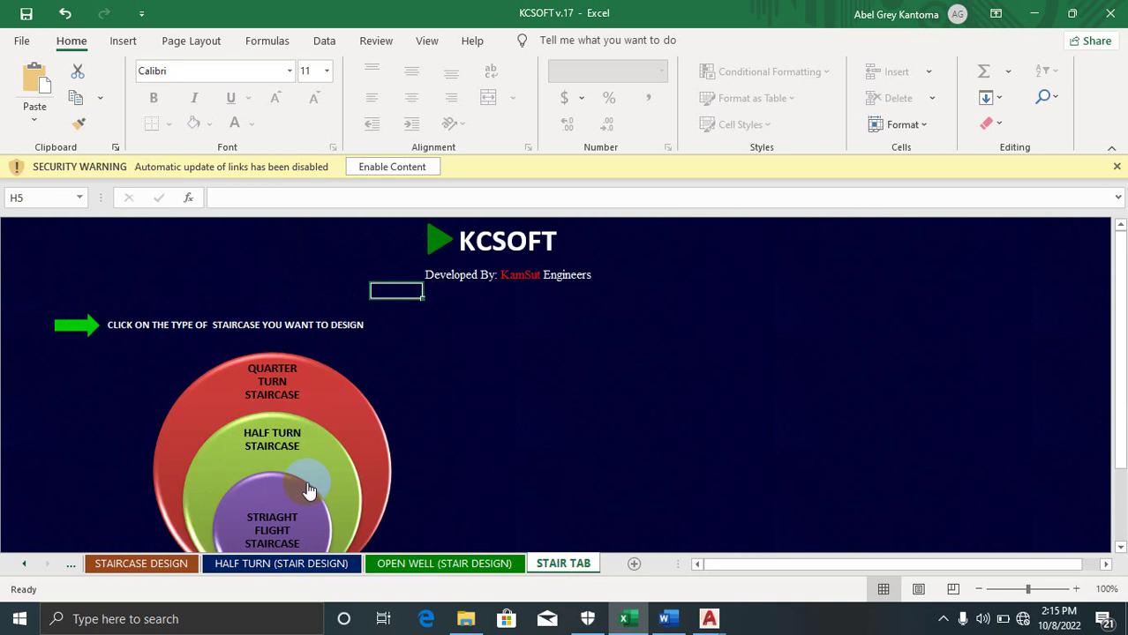
click(276, 527)
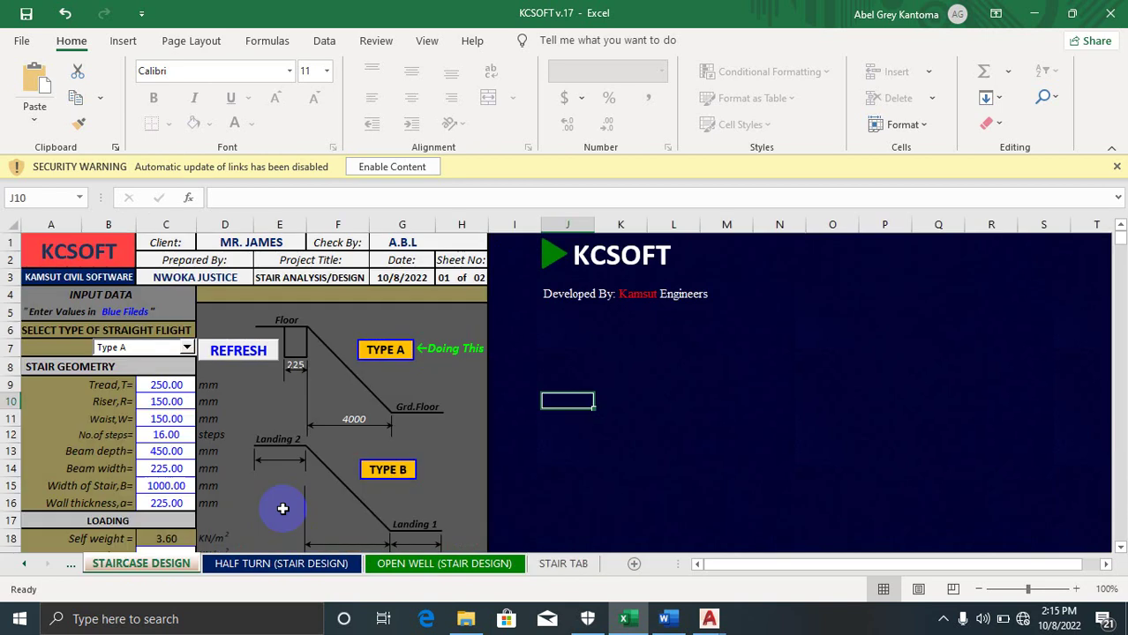
Set the straight flight's tread to 300 mm and run its analysis and design
double_click(157, 385)
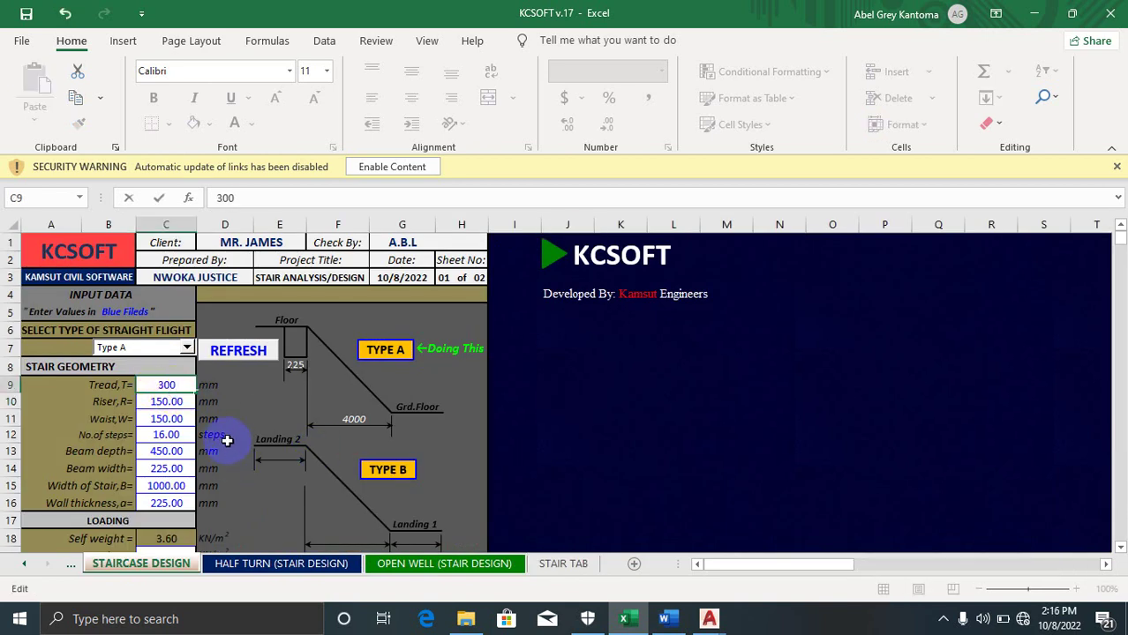
scroll(229, 437, down, 6)
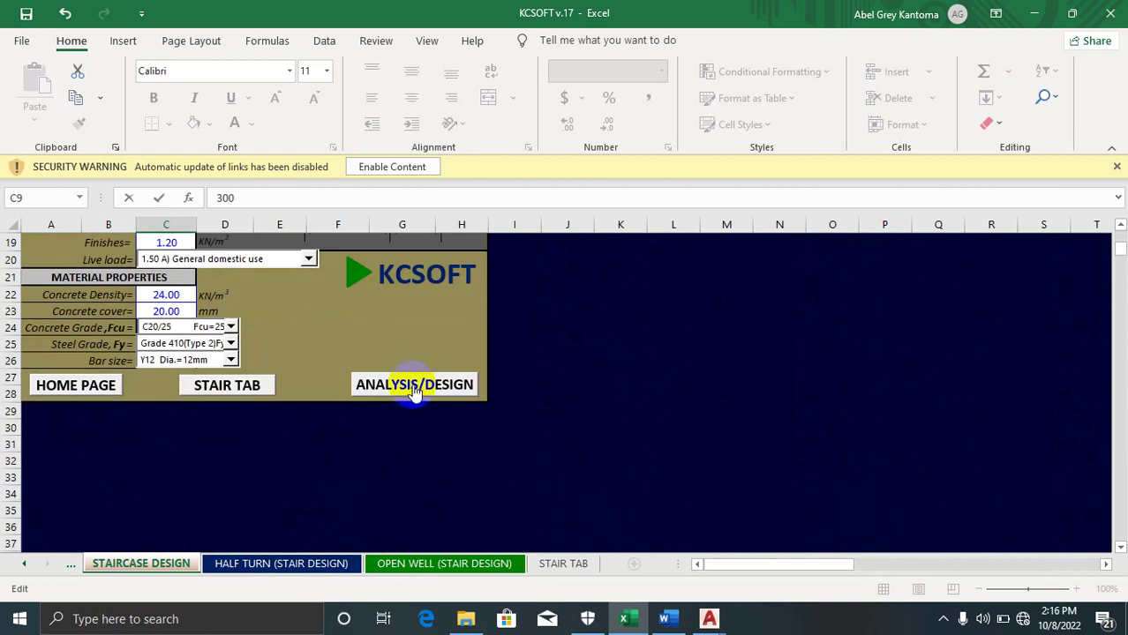
click(414, 386)
Open the straight flight staircase's DXF detailing drawing in AutoCAD from the end of the design results
scroll(653, 406, down, 7)
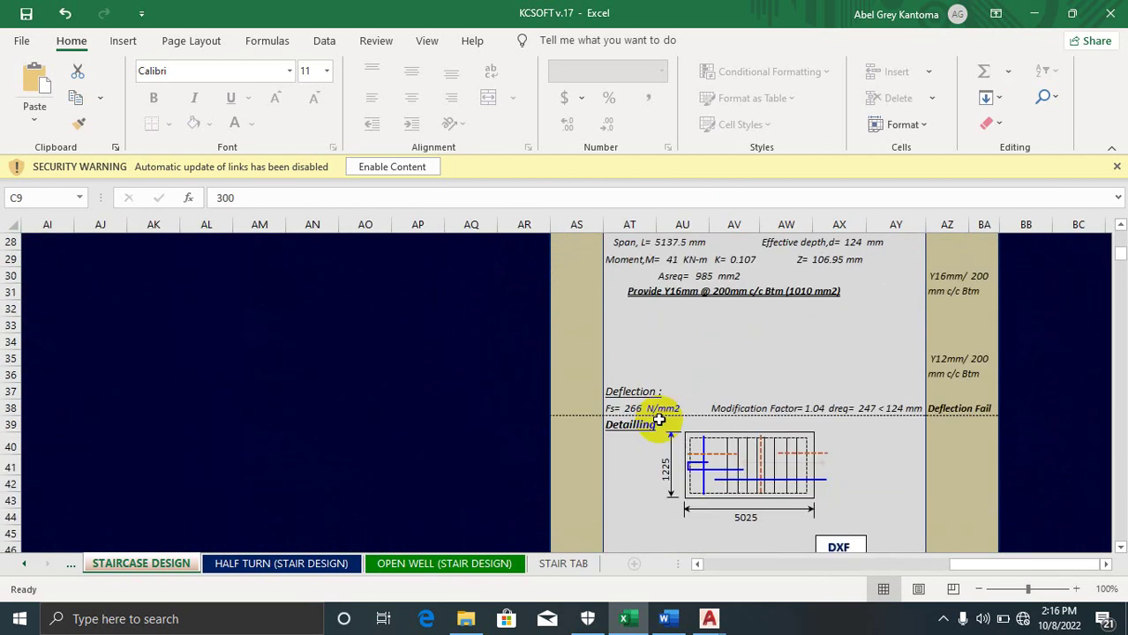
scroll(658, 420, down, 3)
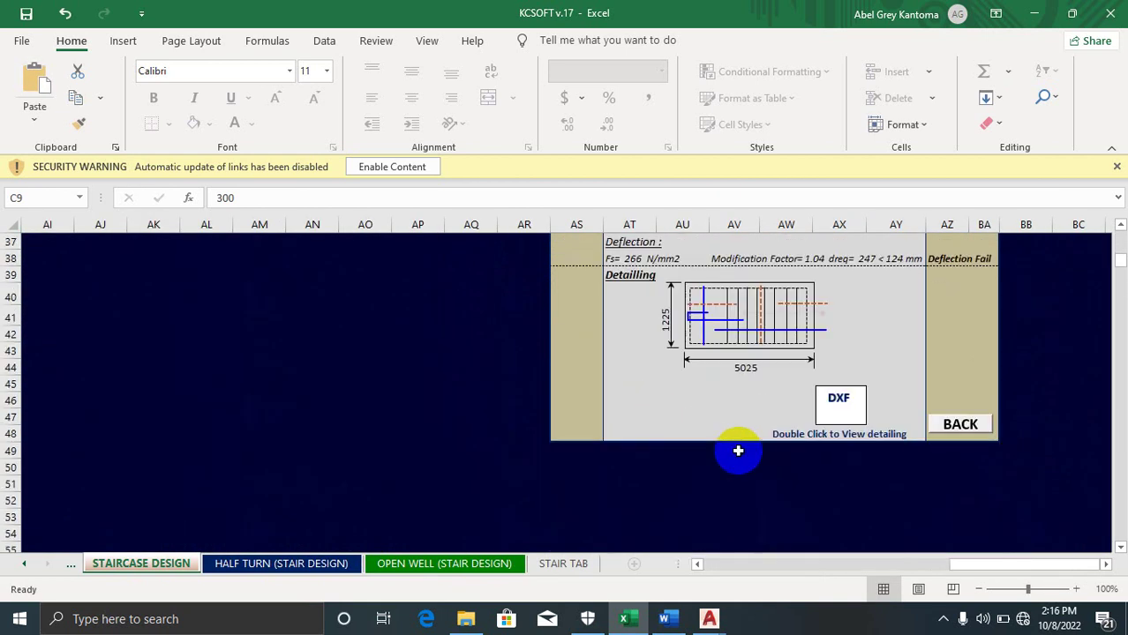
click(842, 401)
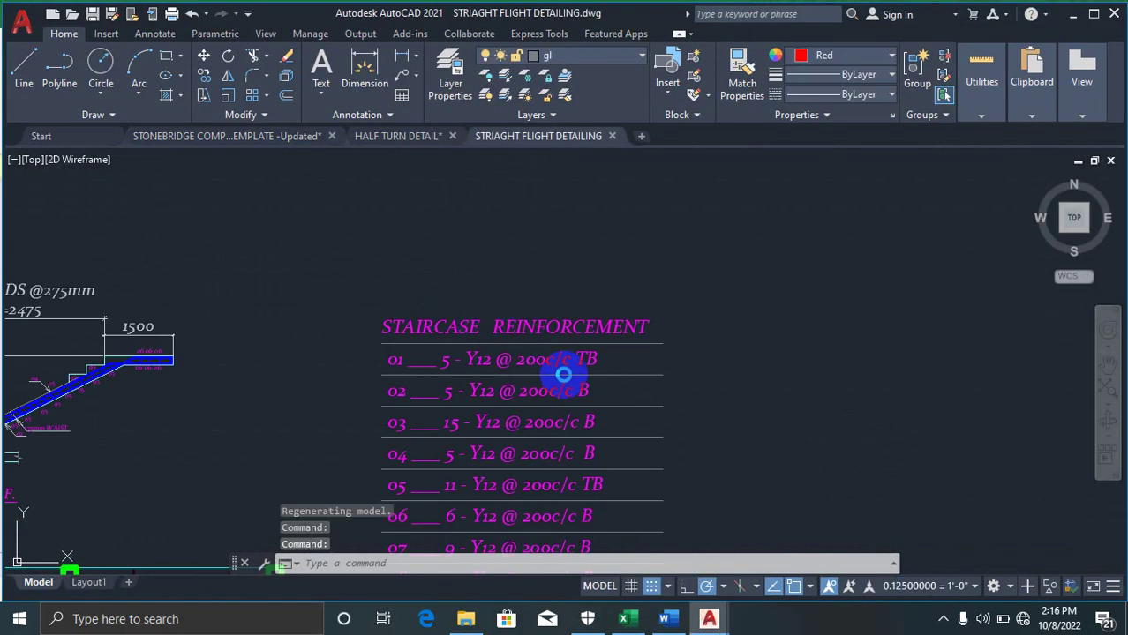
Examine the straight flight drawing's Section F-F, its riser and tread dimensions and bar marks, the plan, and the staircase reinforcement list
scroll(627, 309, down, 10)
scroll(481, 371, up, 5)
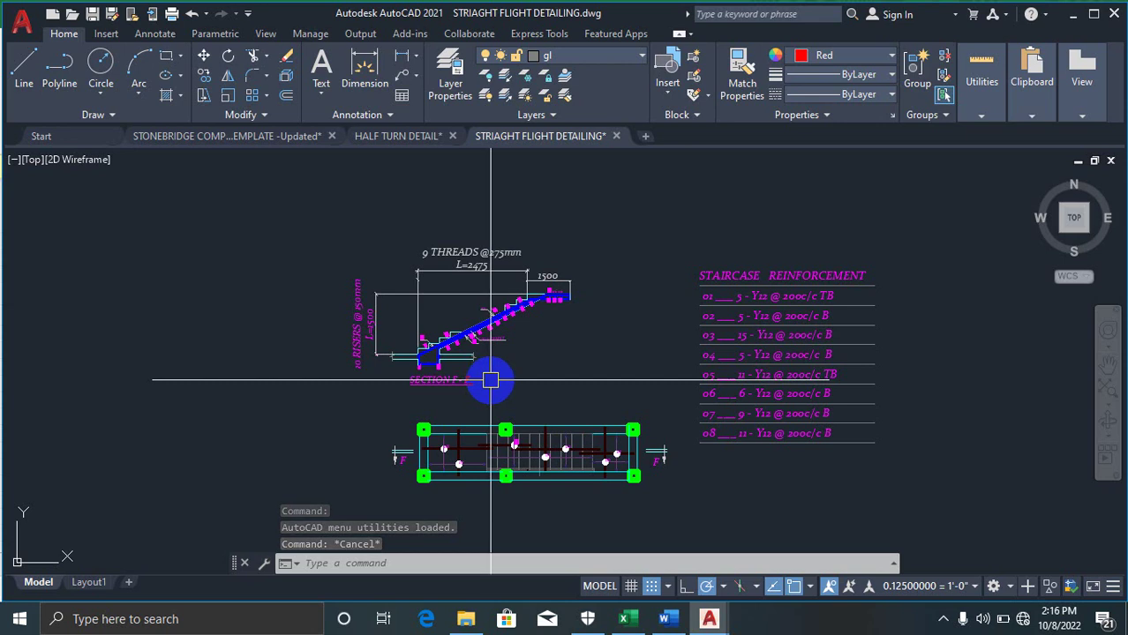
scroll(385, 353, up, 3)
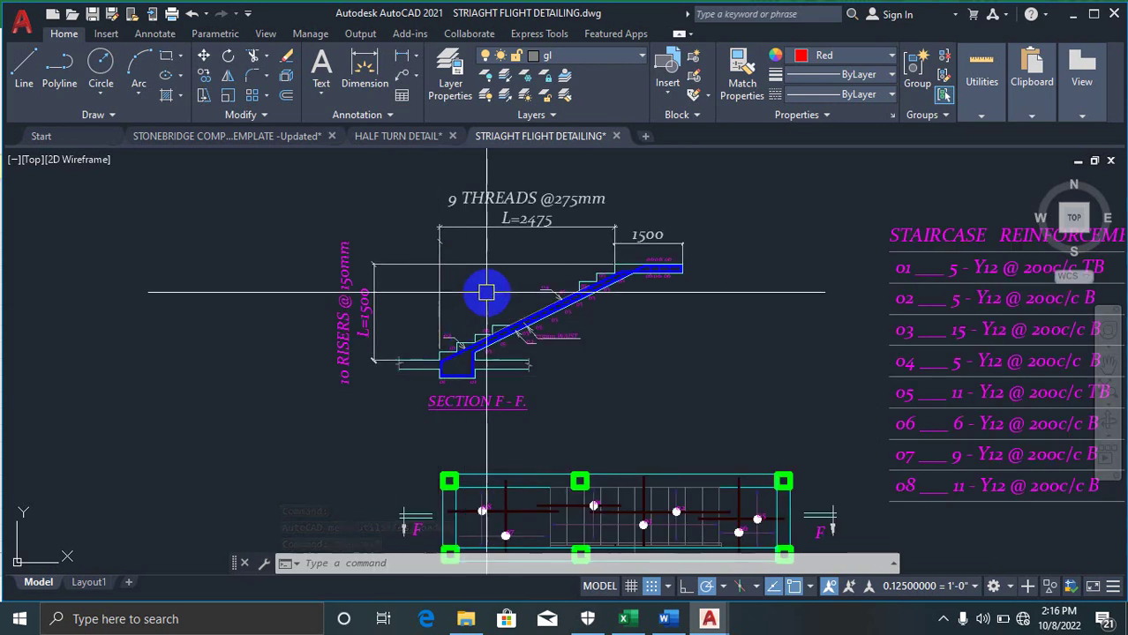
scroll(567, 390, down, 2)
scroll(573, 334, up, 5)
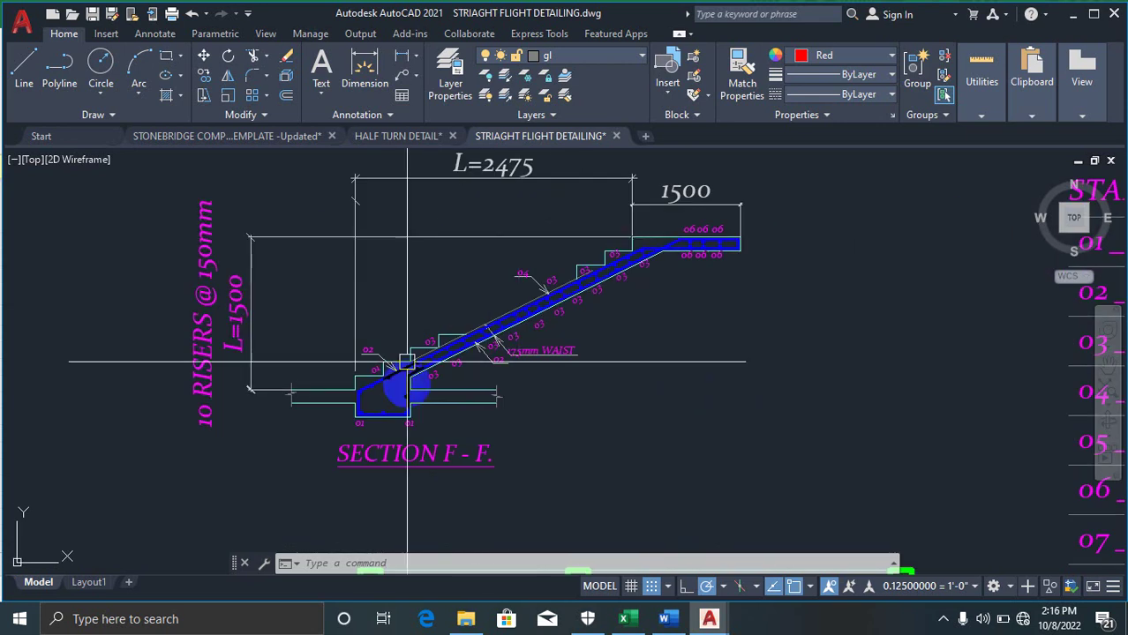
scroll(407, 362, down, 5)
scroll(416, 315, up, 6)
scroll(343, 264, down, 6)
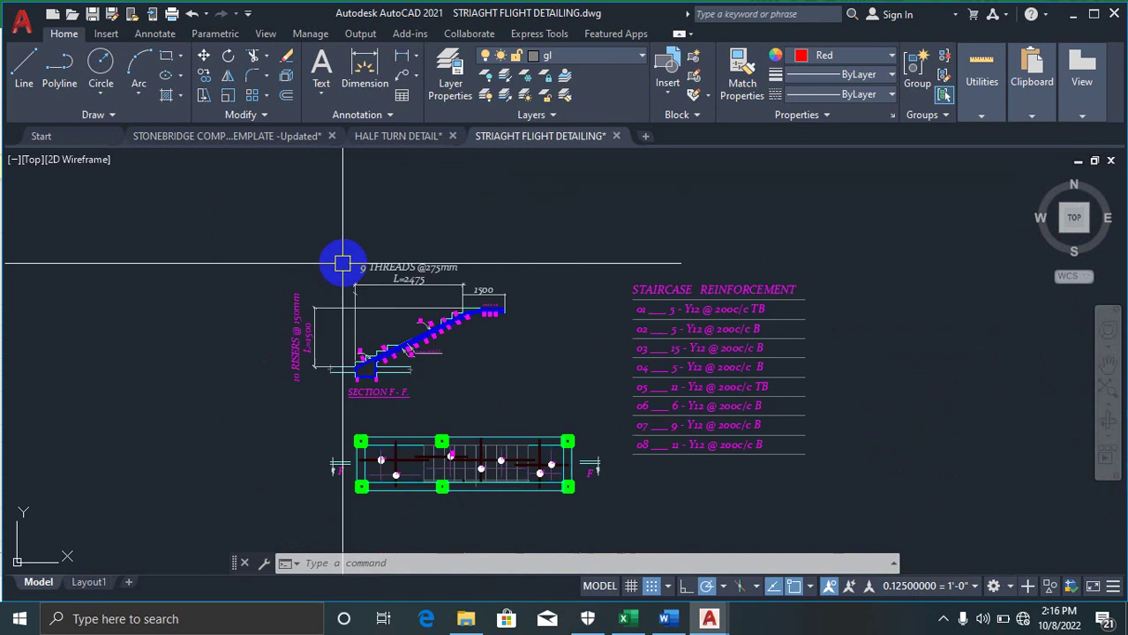
scroll(311, 398, up, 5)
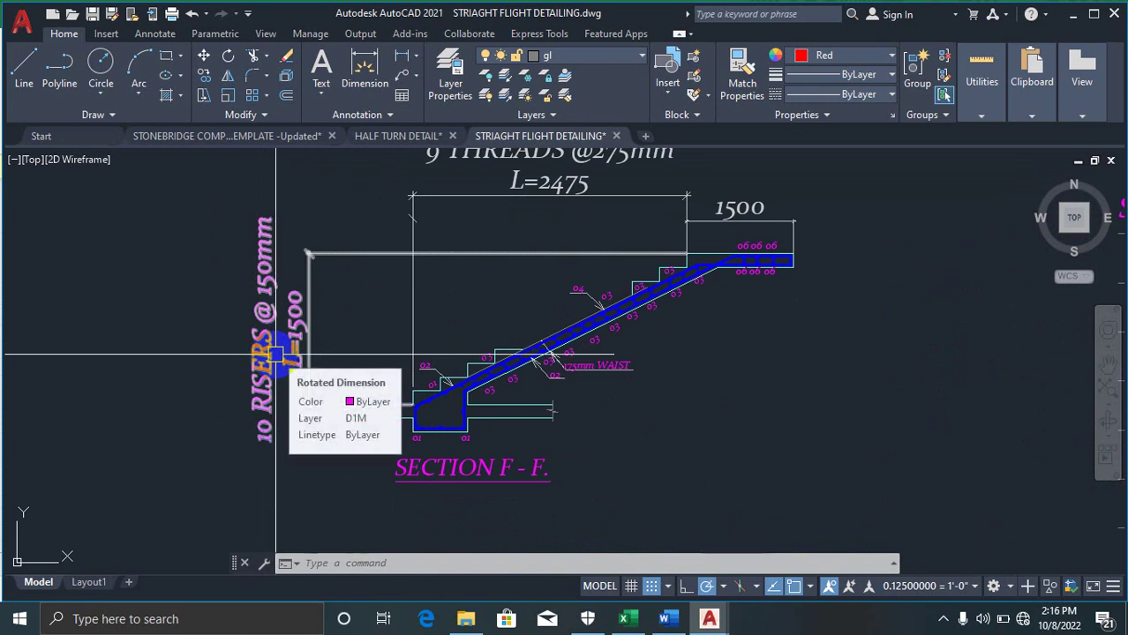
scroll(550, 404, down, 5)
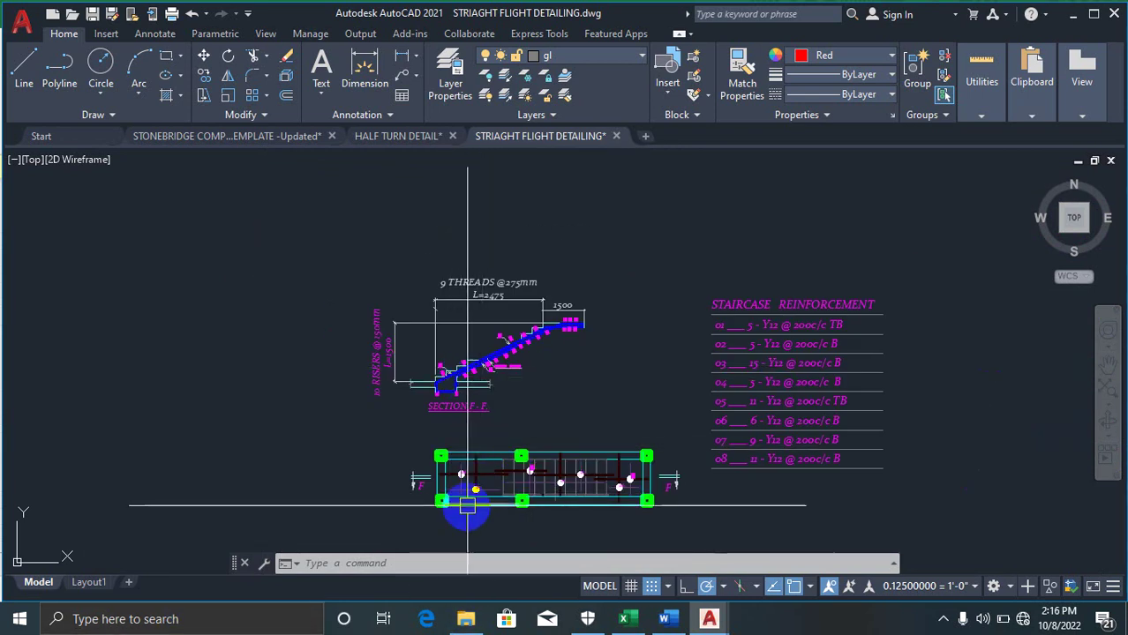
scroll(466, 505, up, 3)
scroll(485, 430, down, 2)
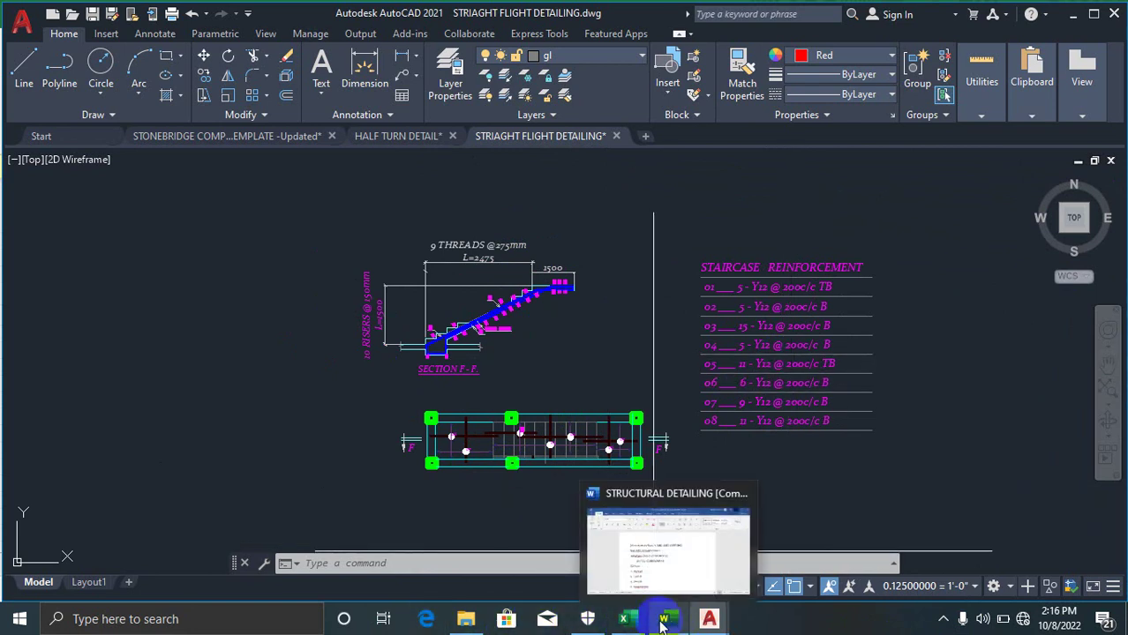
Switch back to the KCSOFT v.17 workbook in Excel and look over its welcome page
click(631, 621)
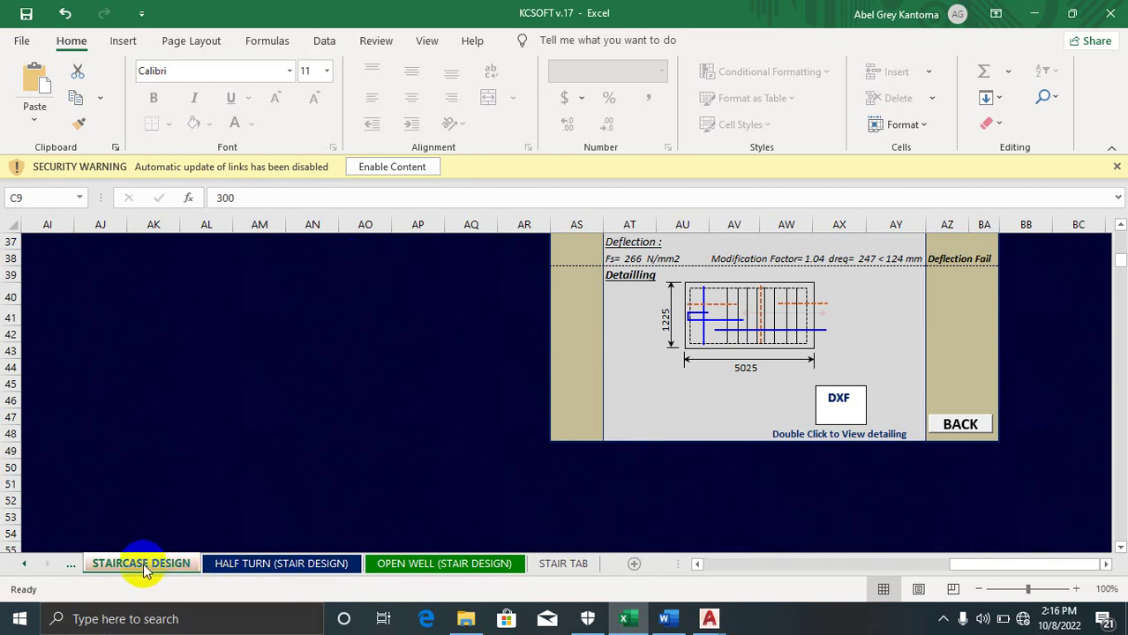
click(69, 565)
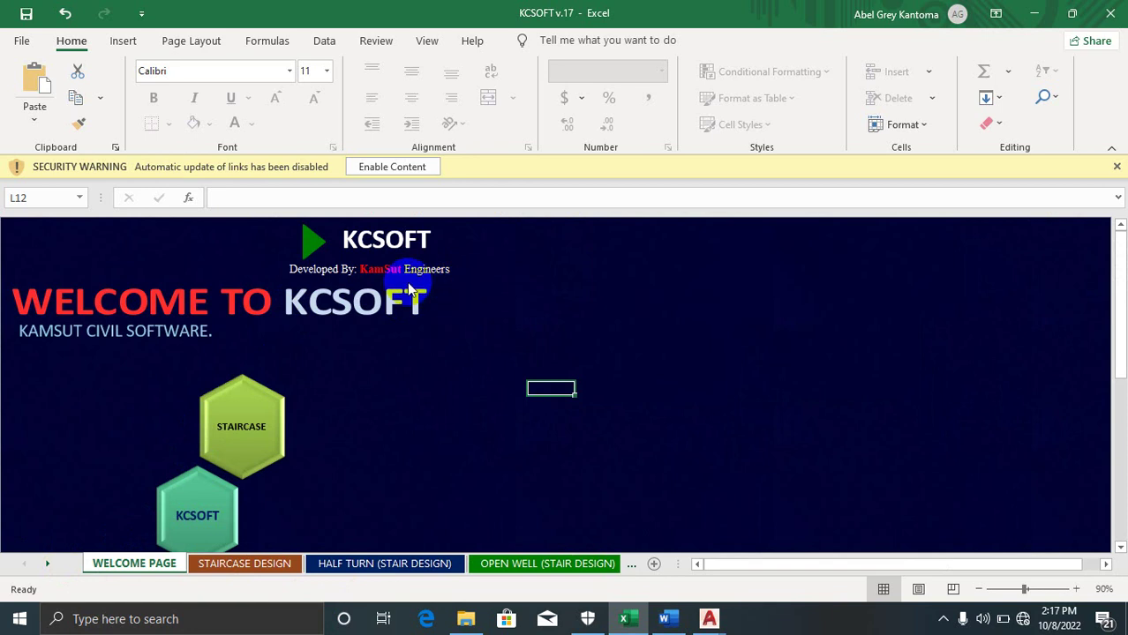
scroll(466, 420, down, 1)
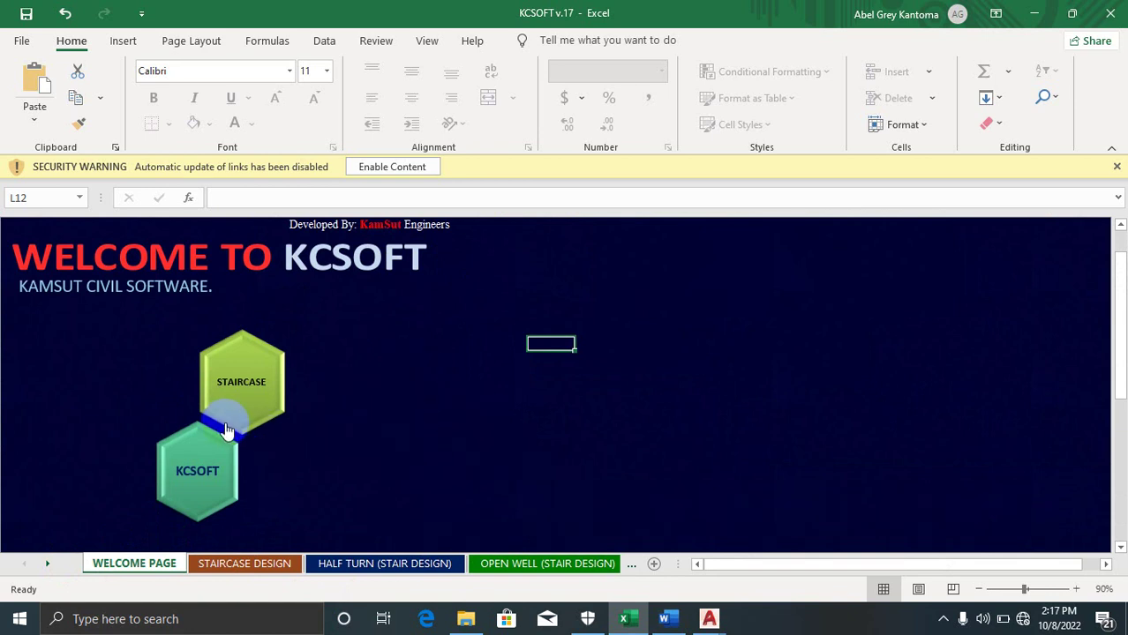
scroll(274, 408, down, 1)
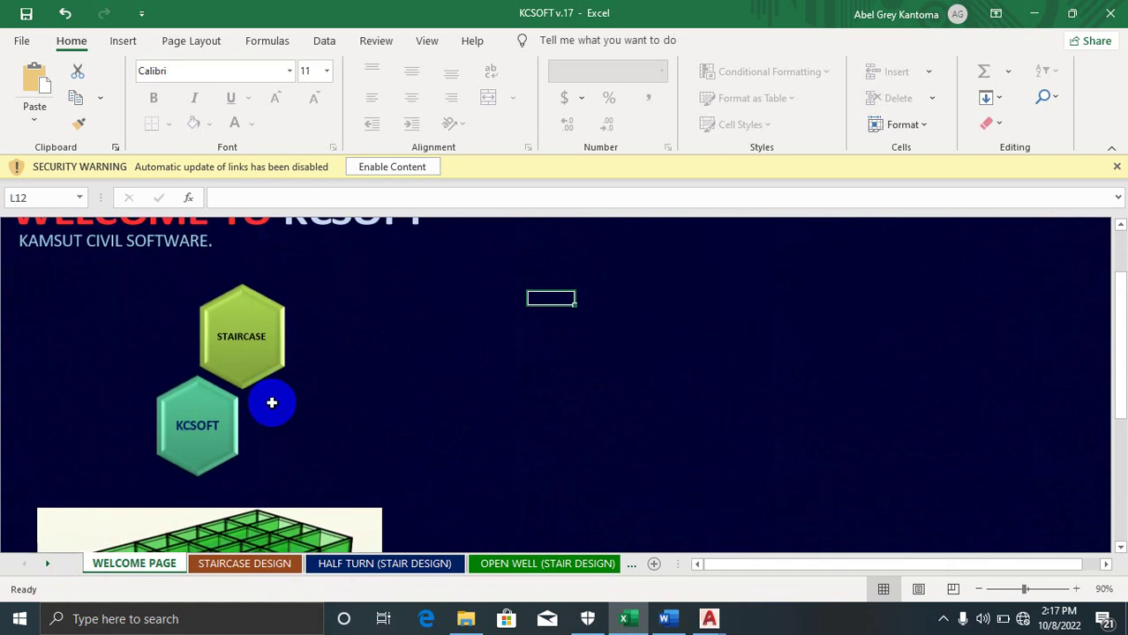
scroll(273, 403, down, 2)
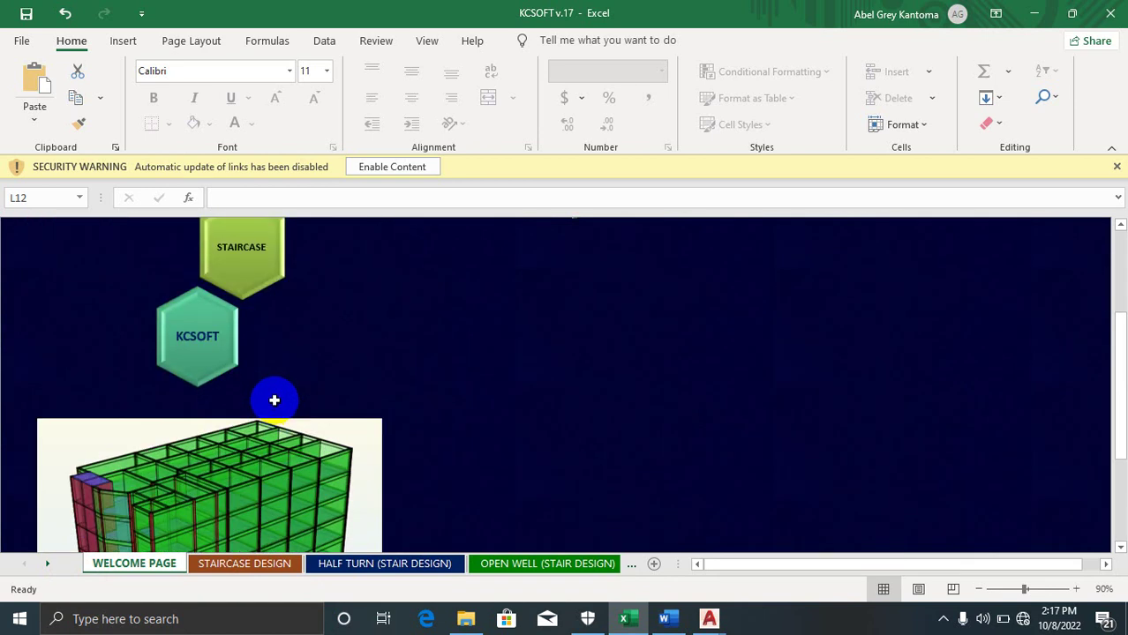
scroll(273, 401, down, 4)
scroll(276, 397, up, 6)
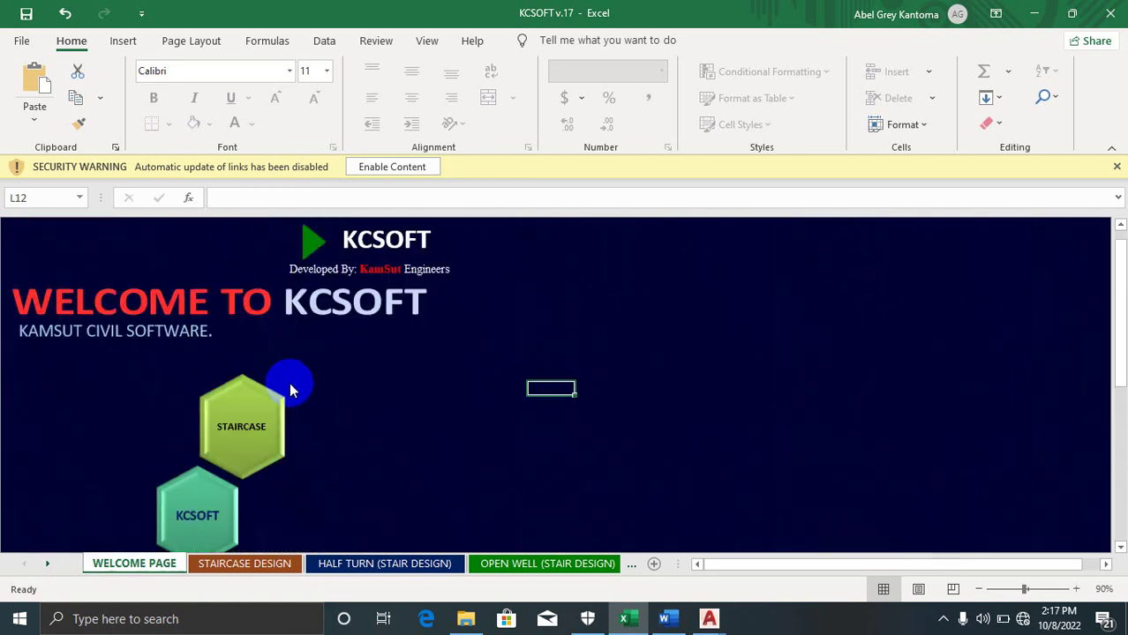